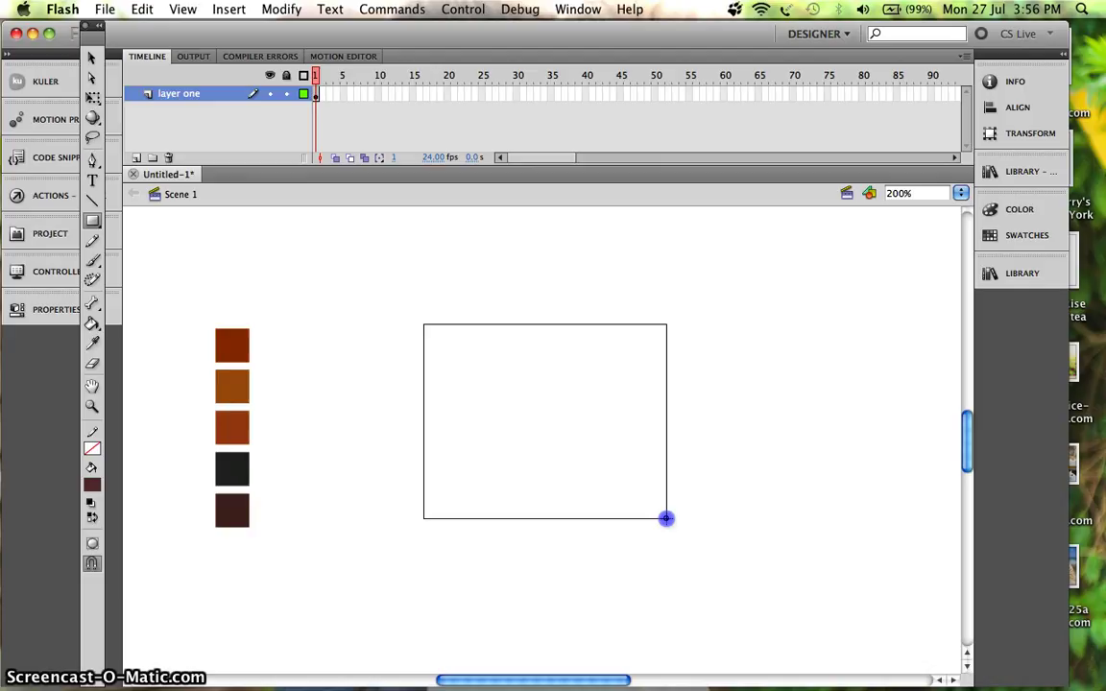
Draw a dark brown square without an outline beside the colour swatches
key("shift")
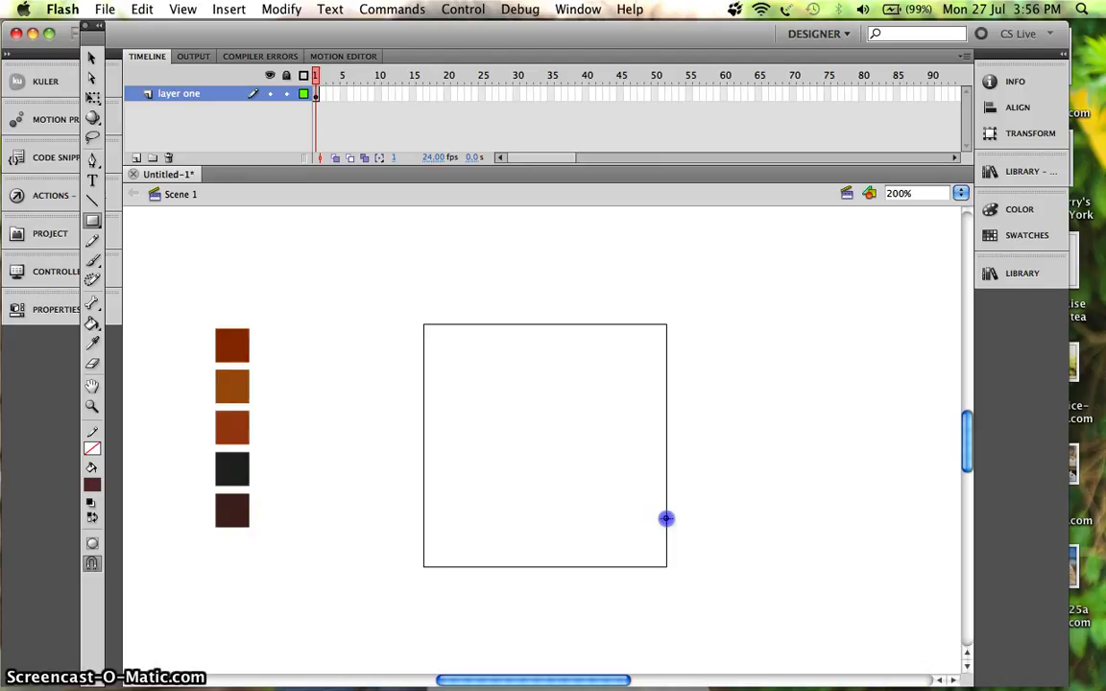
left_click_drag(666, 519, 666, 518)
key("shift")
key("v")
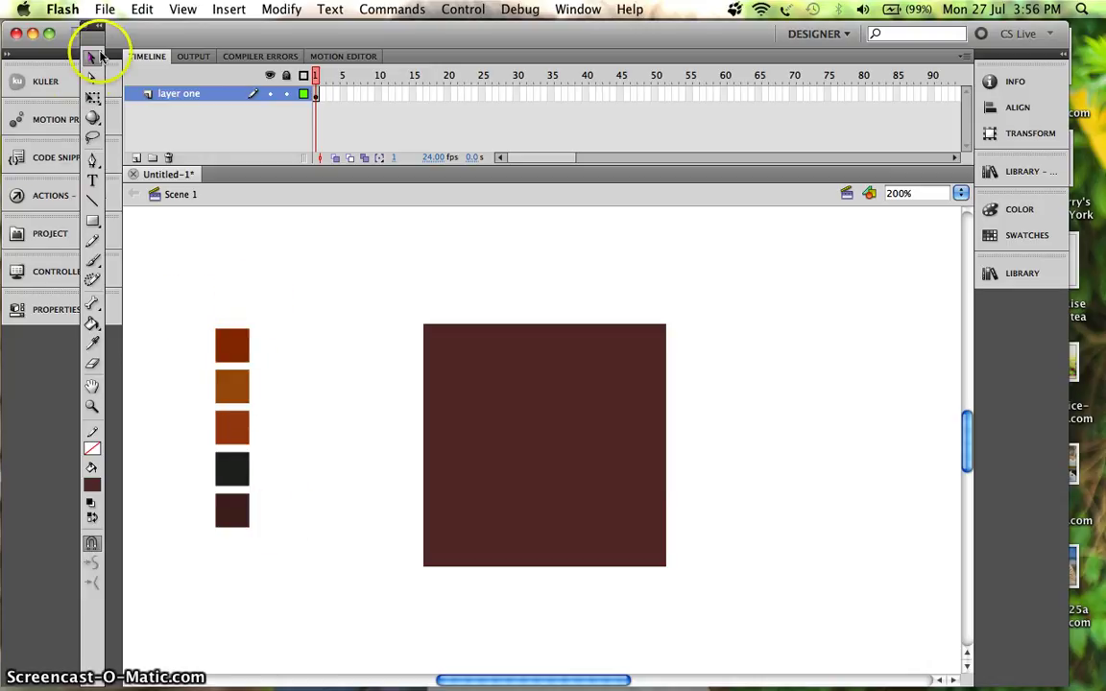
Recolour the square with the orange-brown sampled from the second swatch and deselect it
left_click(483, 395)
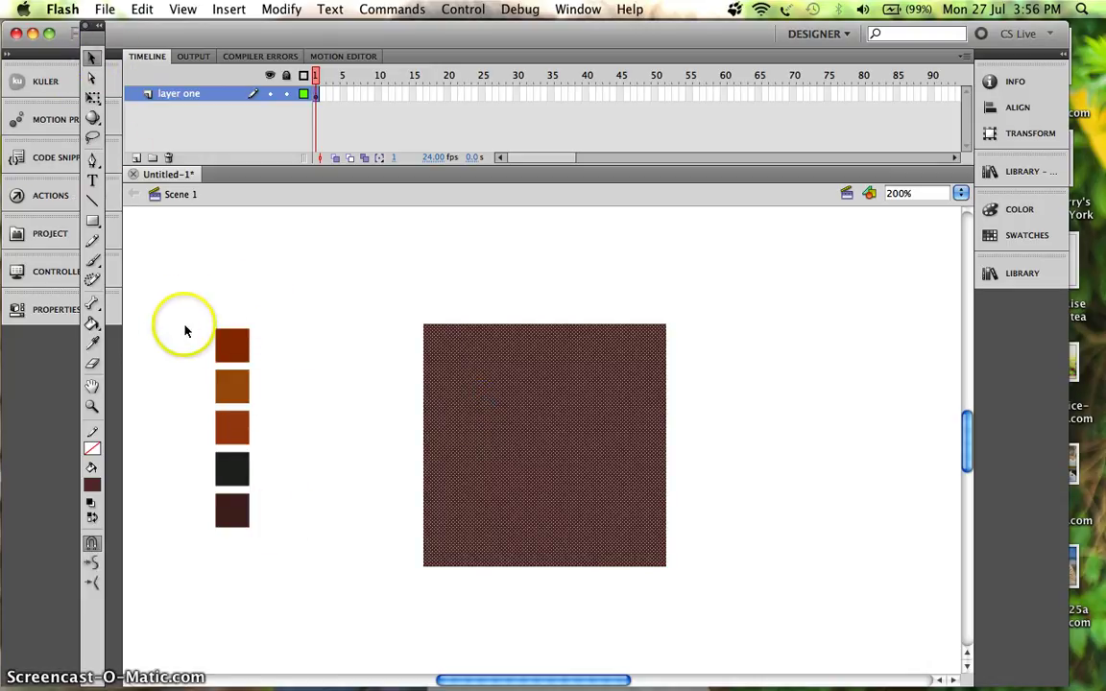
left_click(91, 346)
left_click(238, 382)
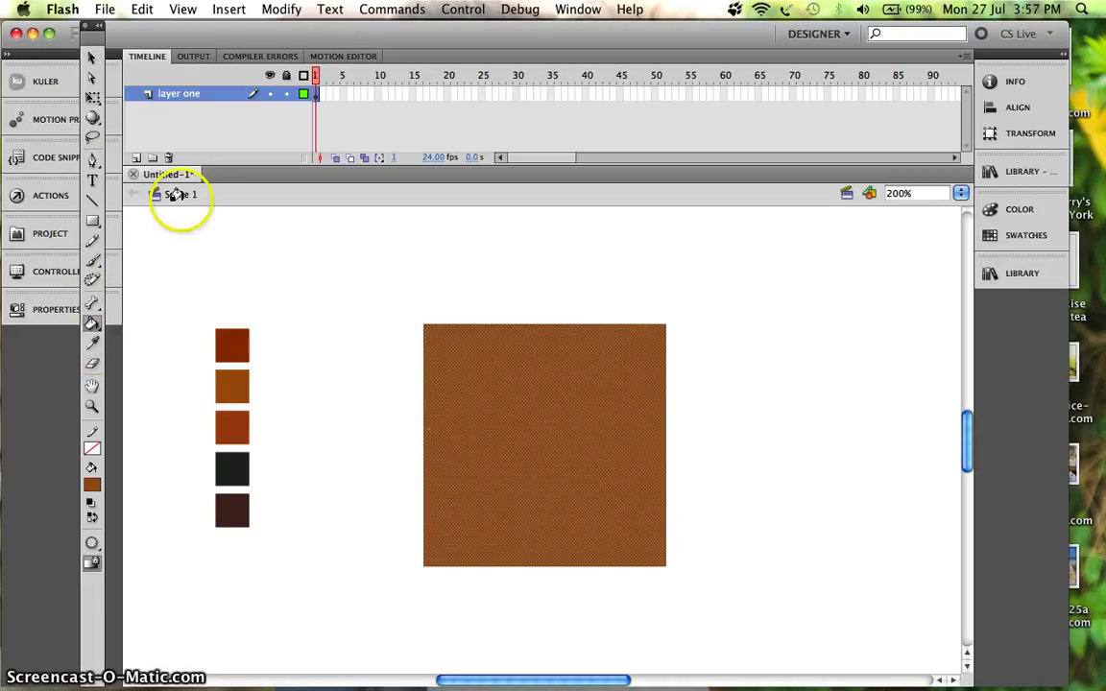
left_click(92, 58)
left_click(477, 278)
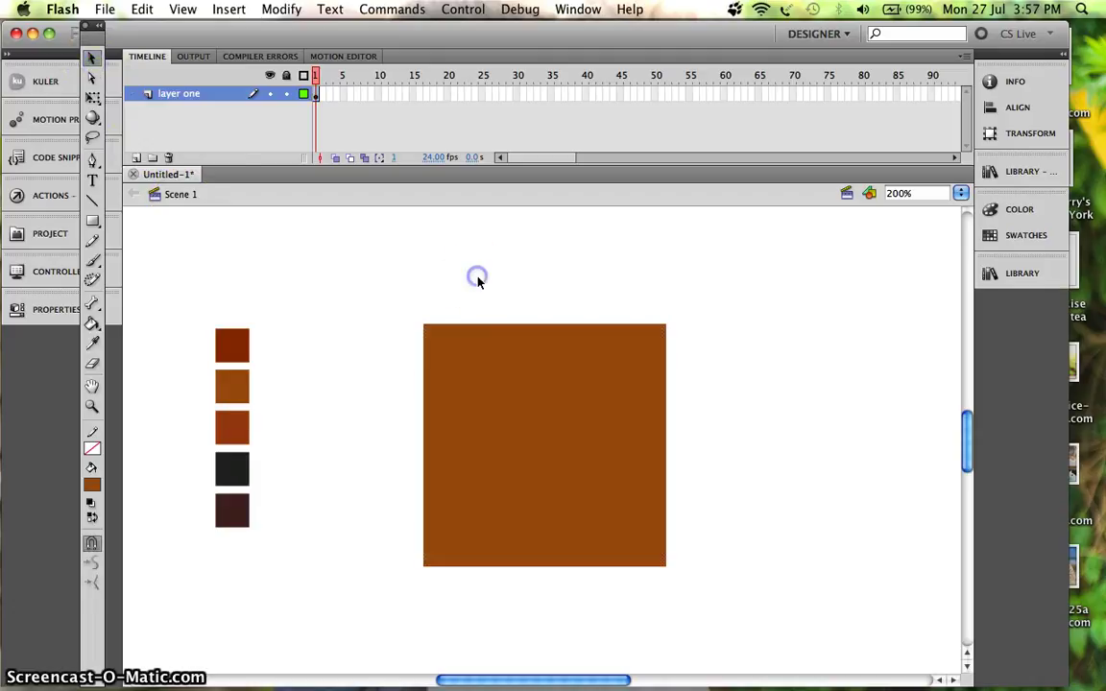
Move the square lower on the stage and place a duplicate directly above it, leaving a small gap
left_click_drag(541, 417, 557, 519)
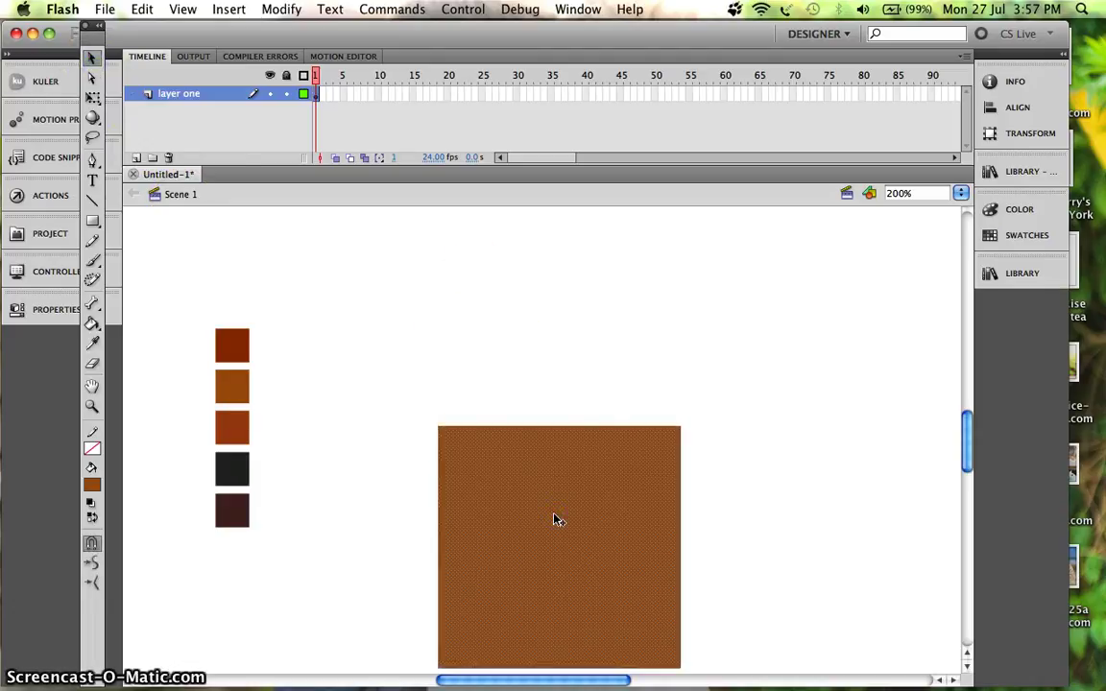
left_click_drag(555, 519, 550, 266)
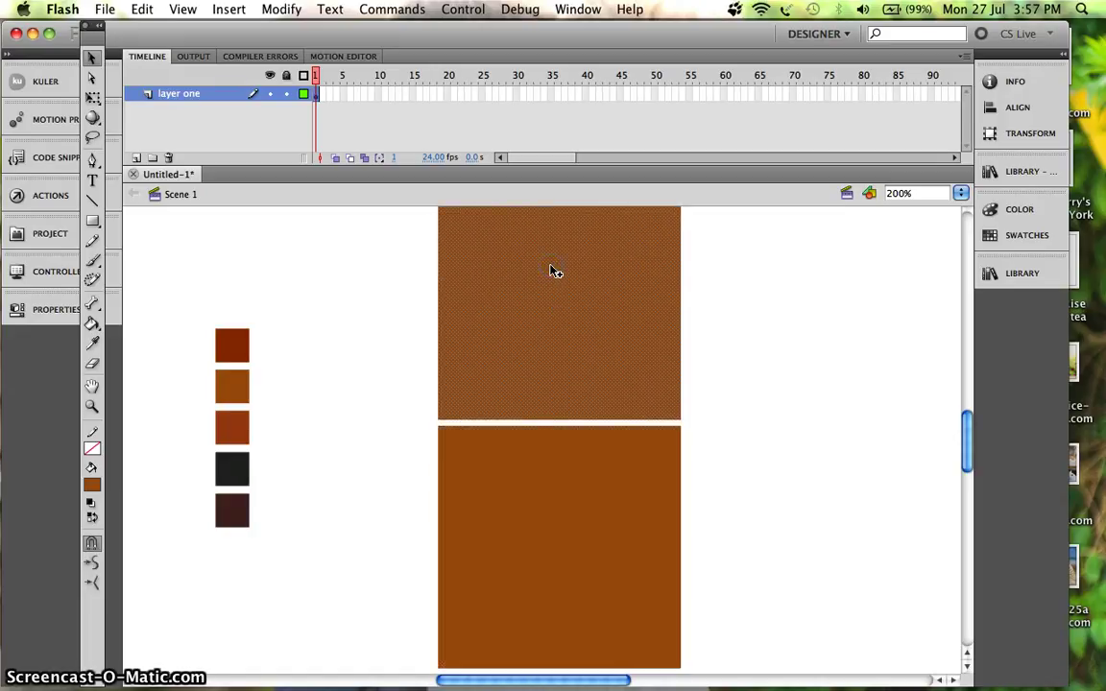
left_click(755, 492)
Delete the upper-left corner anchor point of the upper square to turn it into a triangle
scroll(758, 495, "up", 1)
scroll(758, 495, "up", 2)
scroll(757, 494, "down", 3)
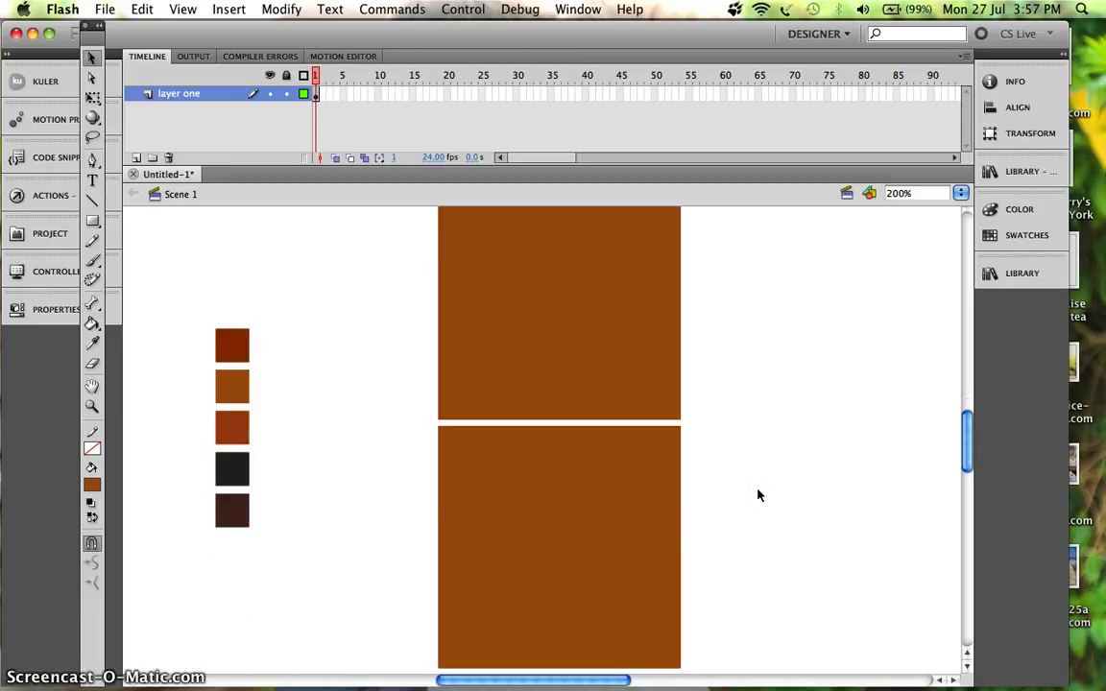
scroll(385, 333, "up", 4)
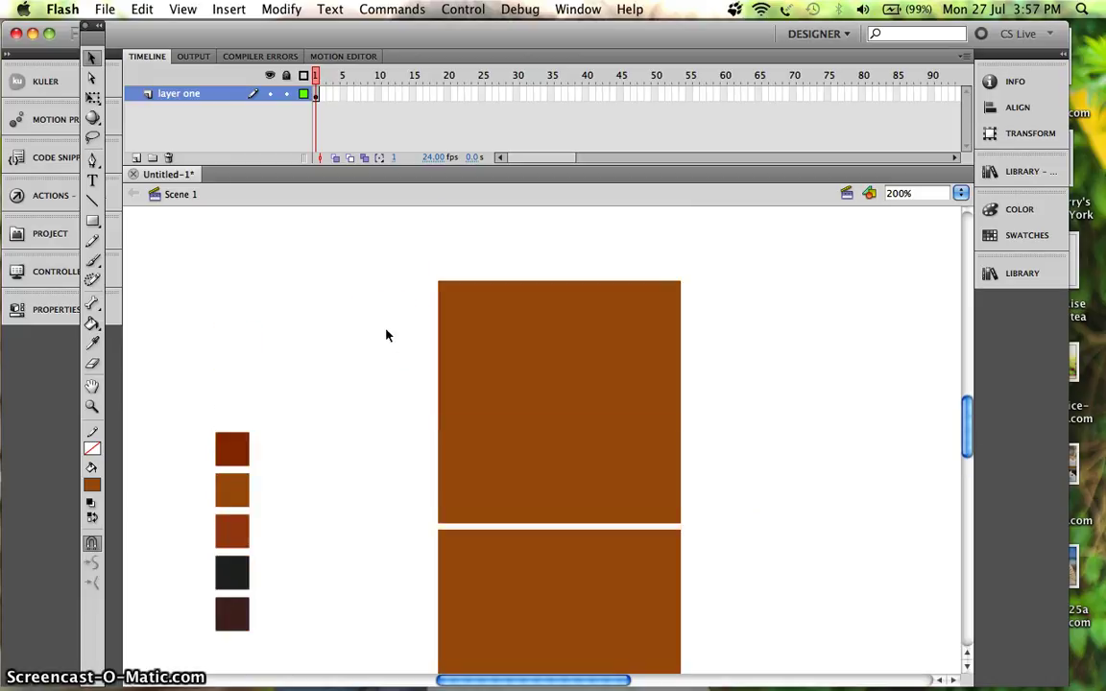
left_click(377, 331)
left_click(92, 98)
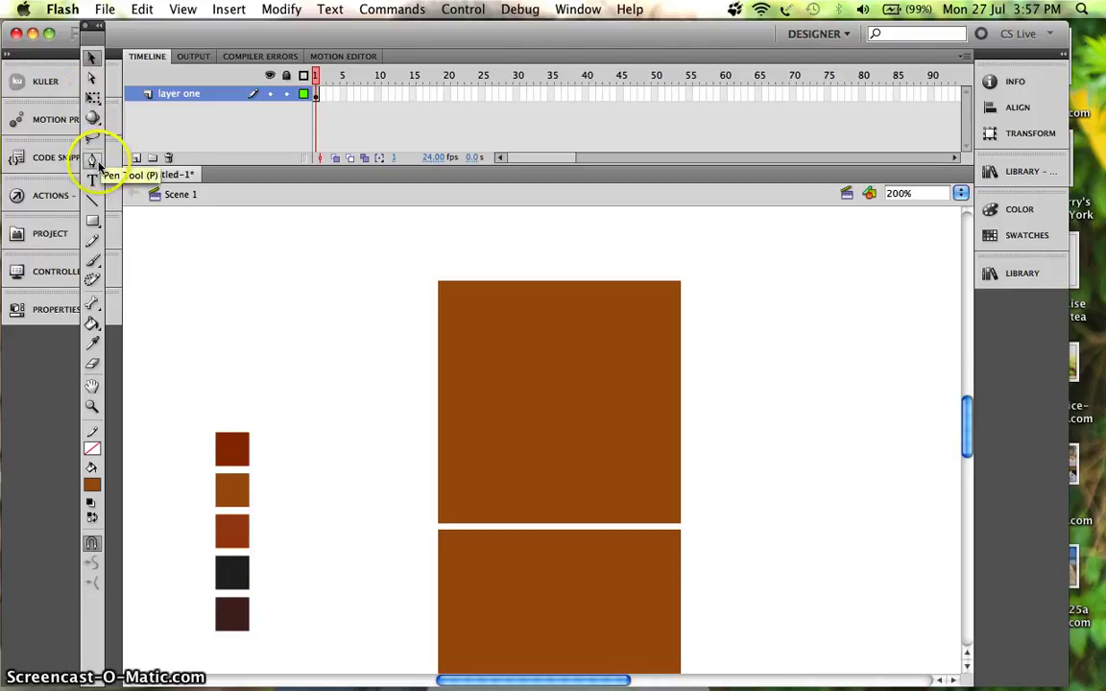
left_click_drag(98, 166, 174, 201)
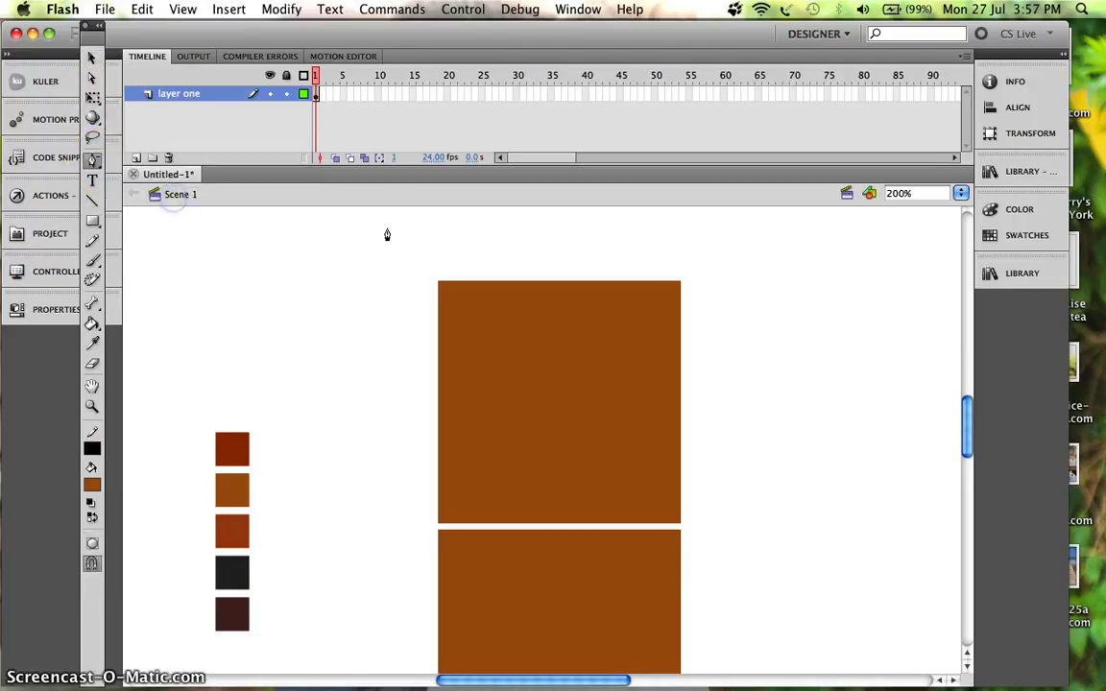
left_click(437, 286)
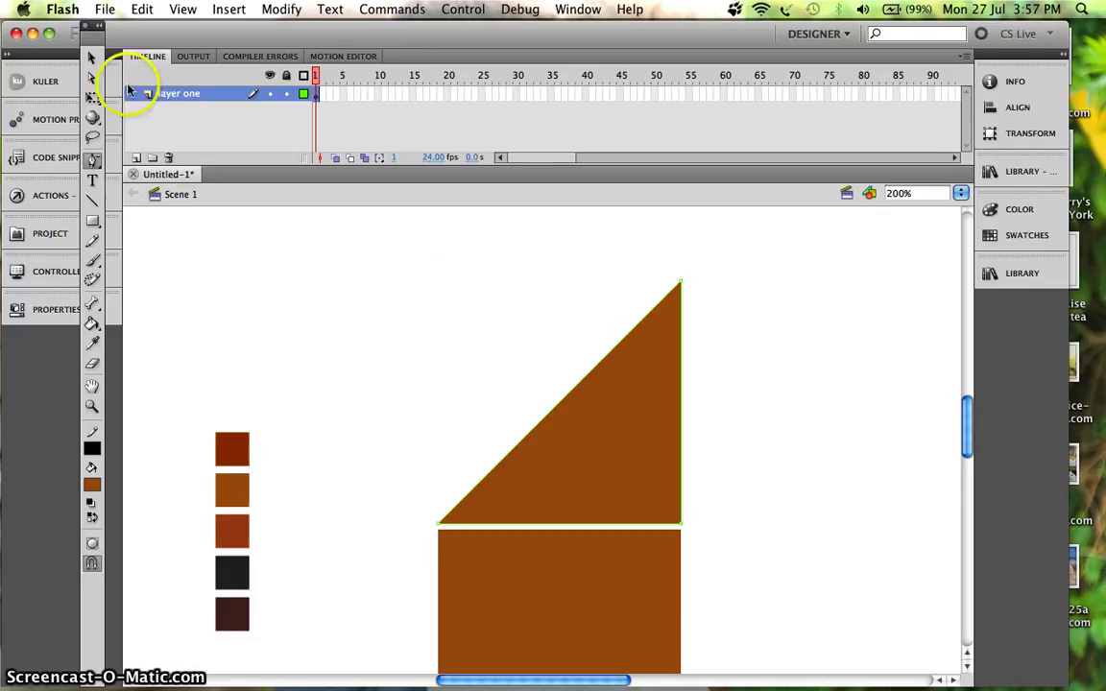
Reshape the triangle by pulling its peak down to the middle, forming a symmetrical gable
left_click(91, 57)
left_click(440, 339)
left_click(680, 287)
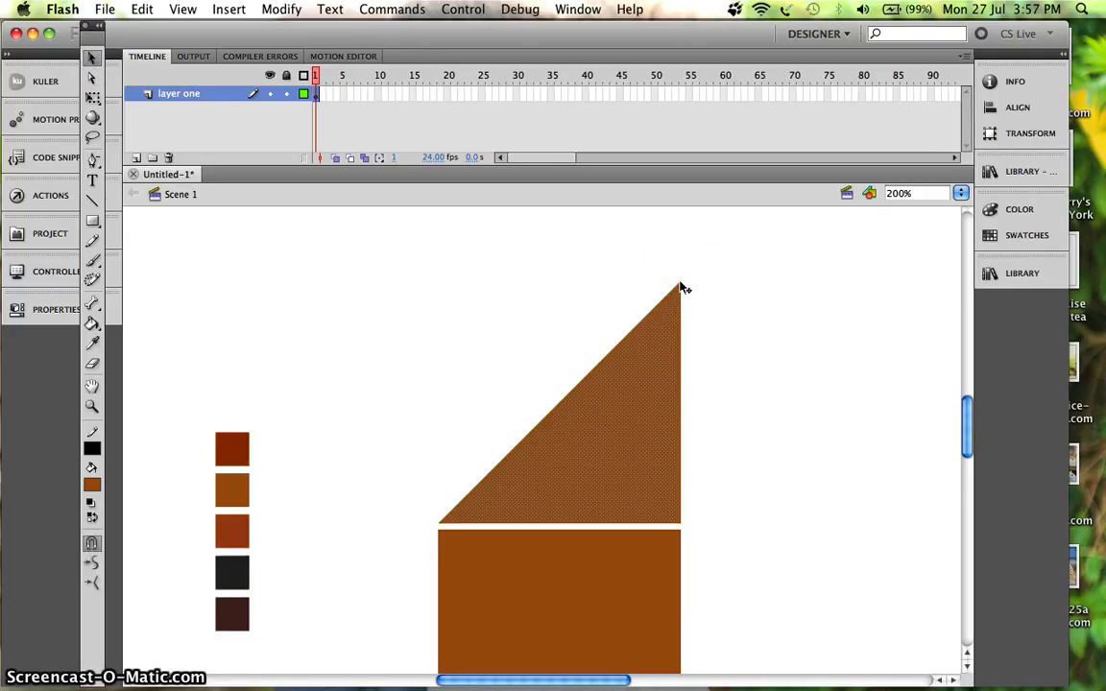
left_click(680, 287)
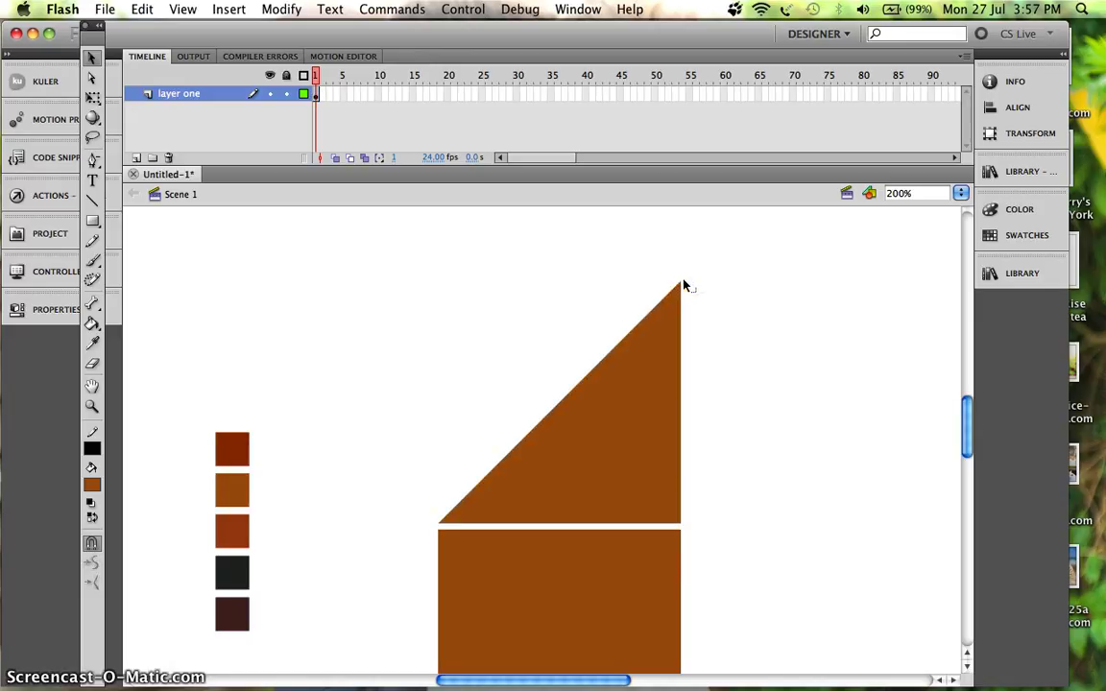
left_click_drag(681, 287, 553, 411)
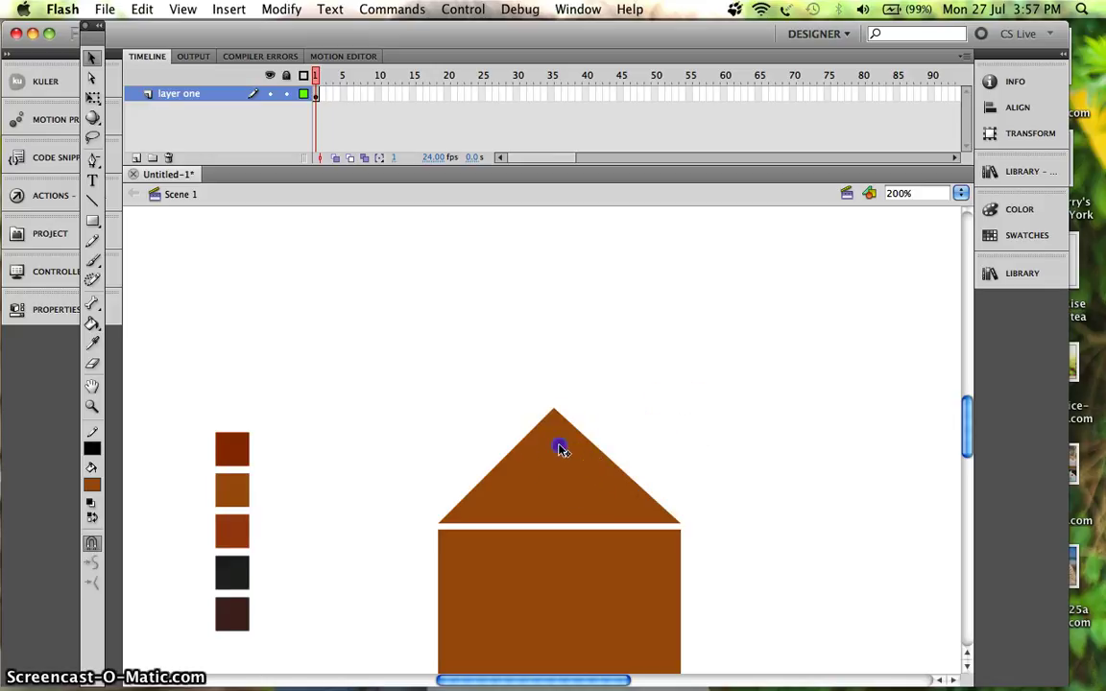
Lower the gable triangle onto the square so both merge into one house shape
left_click(562, 452)
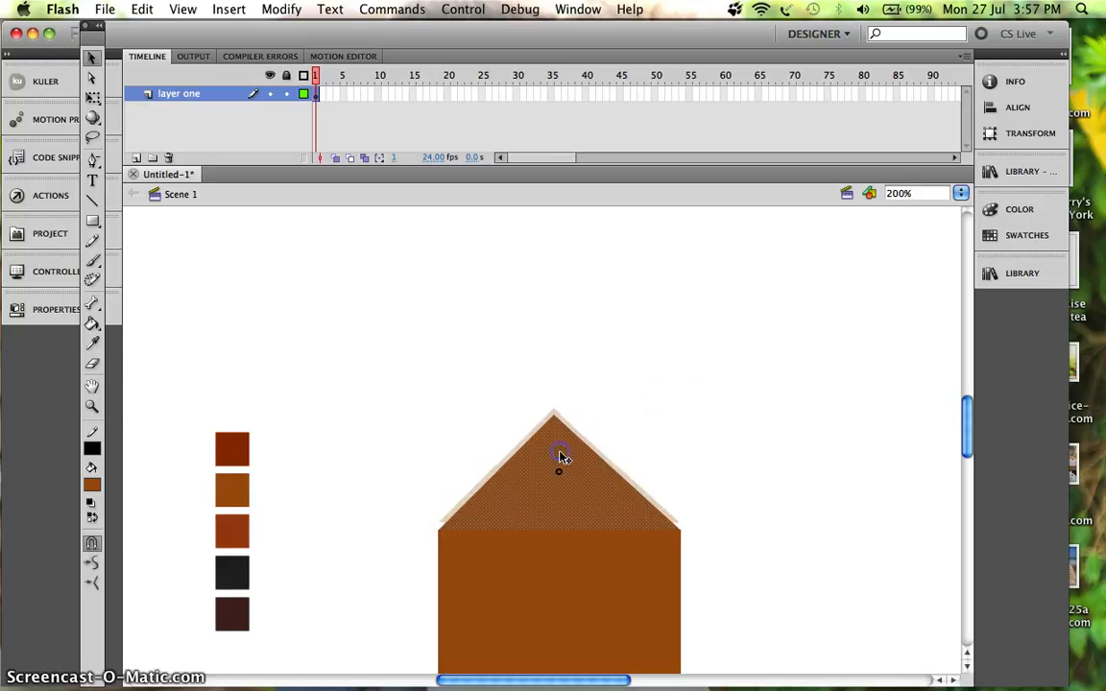
left_click(740, 402)
left_click(675, 534)
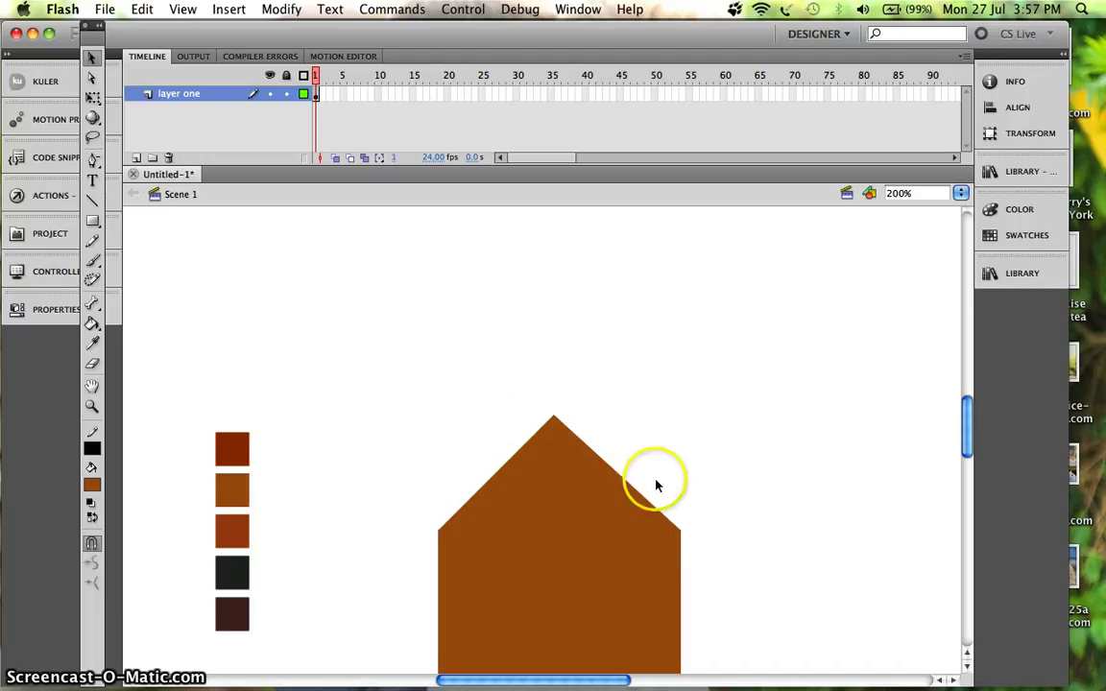
Lock "layer one" holding the house and add a new layer named "roof"
scroll(656, 485, "up", 4)
scroll(656, 485, "down", 8)
scroll(656, 485, "right", 2)
scroll(656, 485, "up", 5)
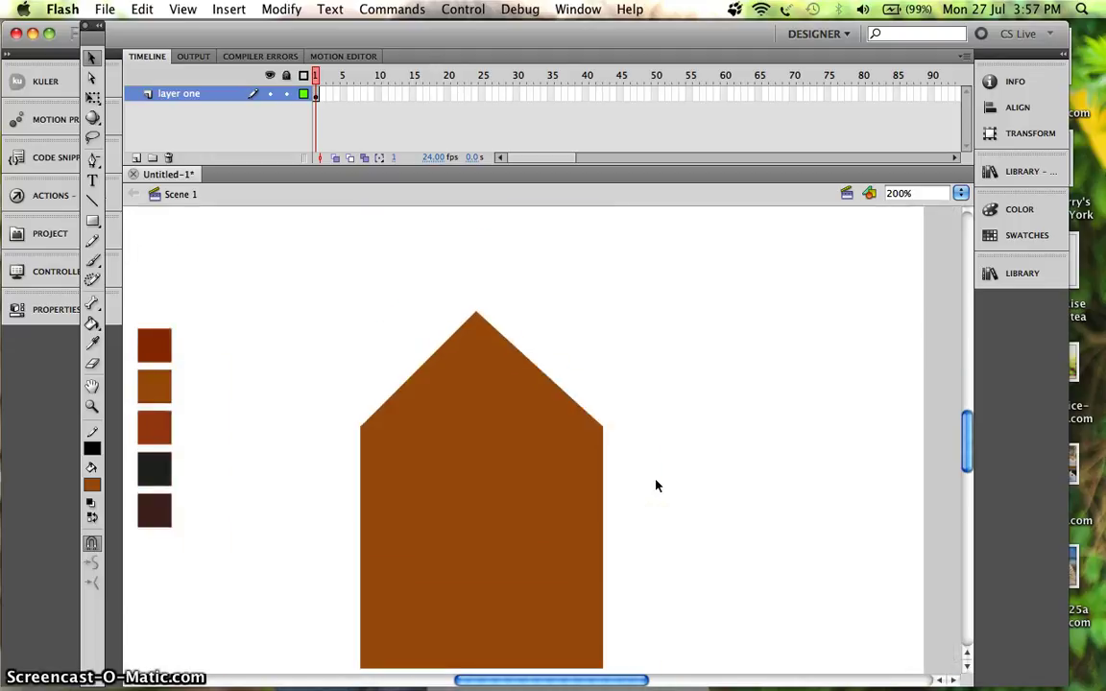
scroll(657, 484, "left", 2)
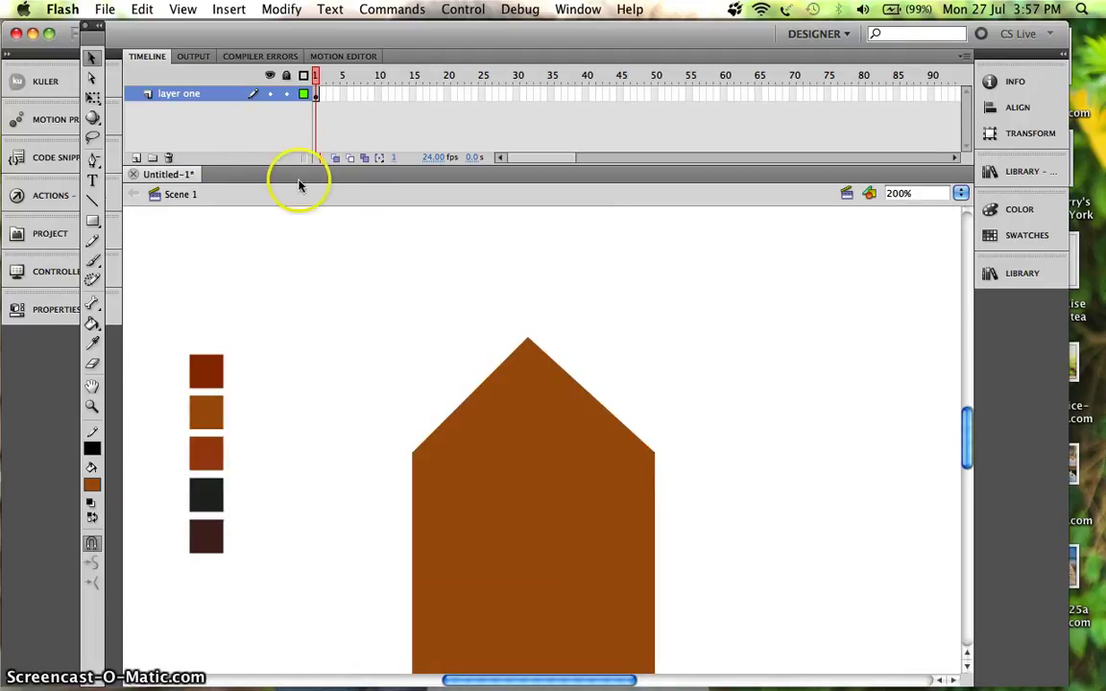
left_click_drag(377, 290, 661, 640)
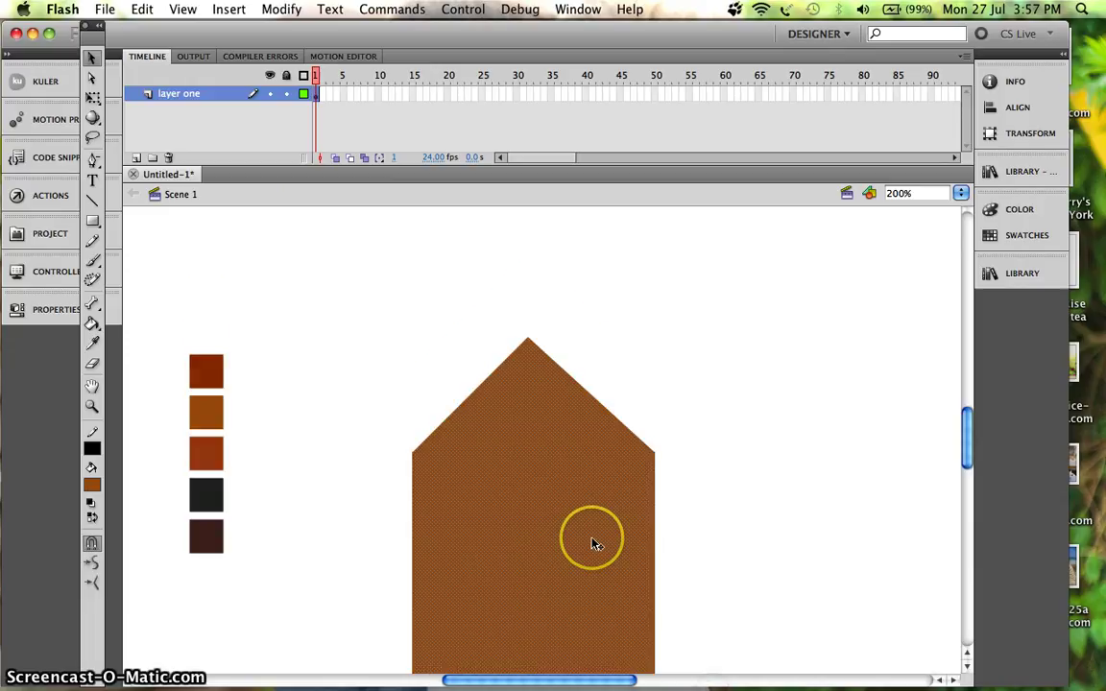
scroll(591, 543, "down", 2)
left_click(287, 94)
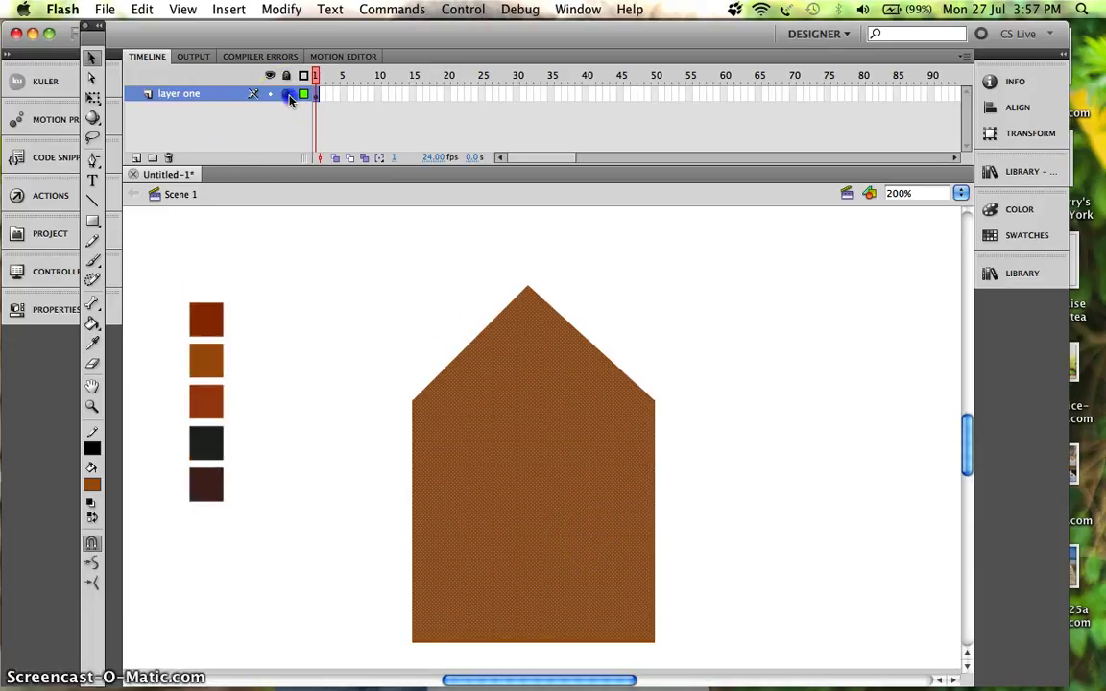
left_click(137, 158)
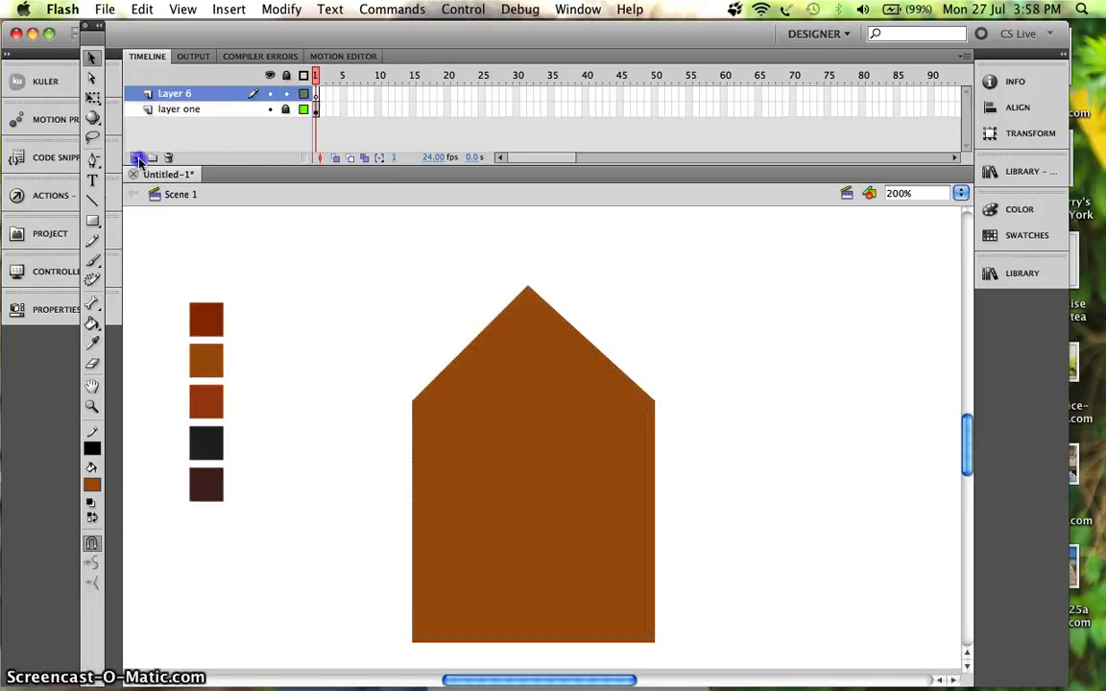
double_click(189, 93)
type("roof")
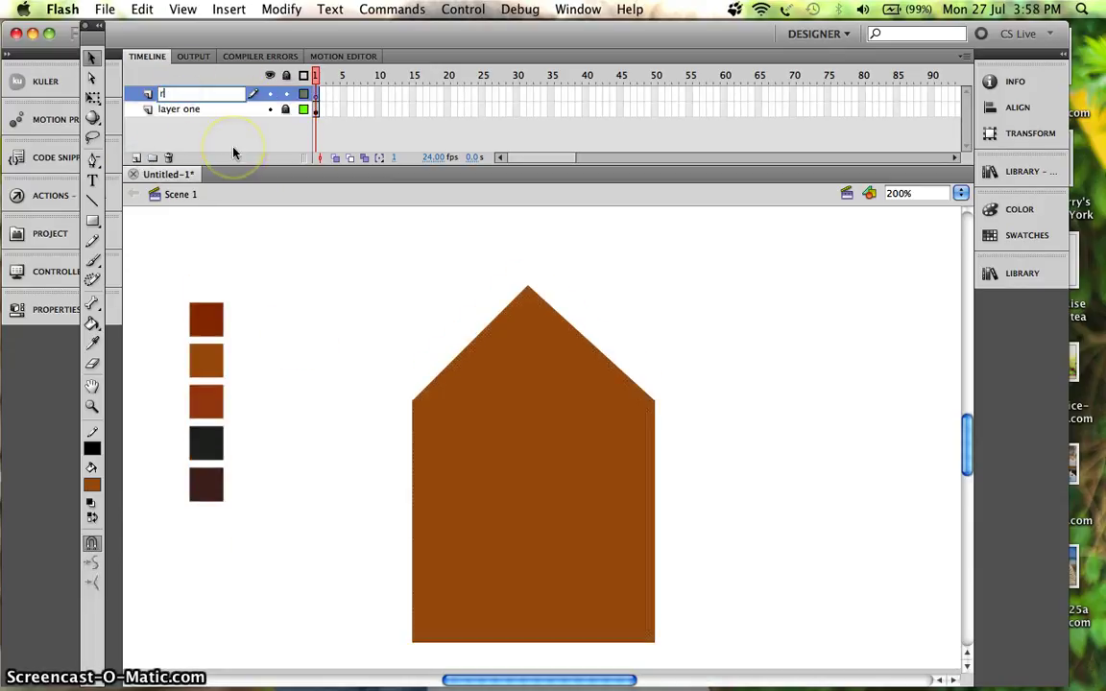
key("Return")
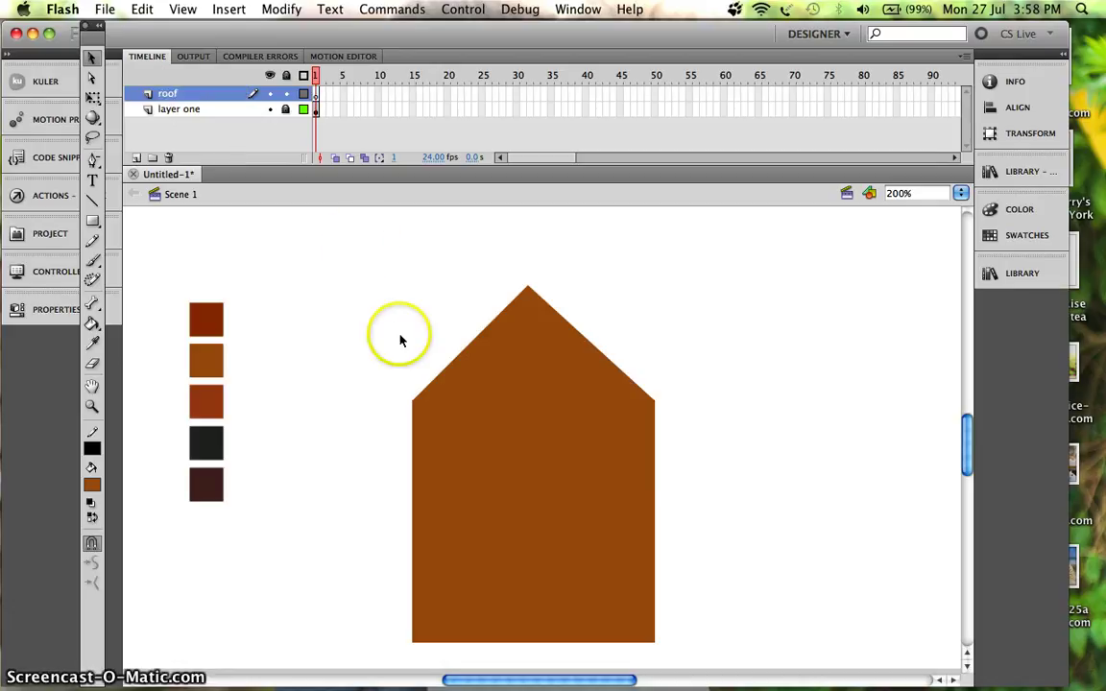
Draw a rectangle on the roof layer from the gable's peak to just past the house's right wall at eave height
left_click_drag(466, 424, 552, 528)
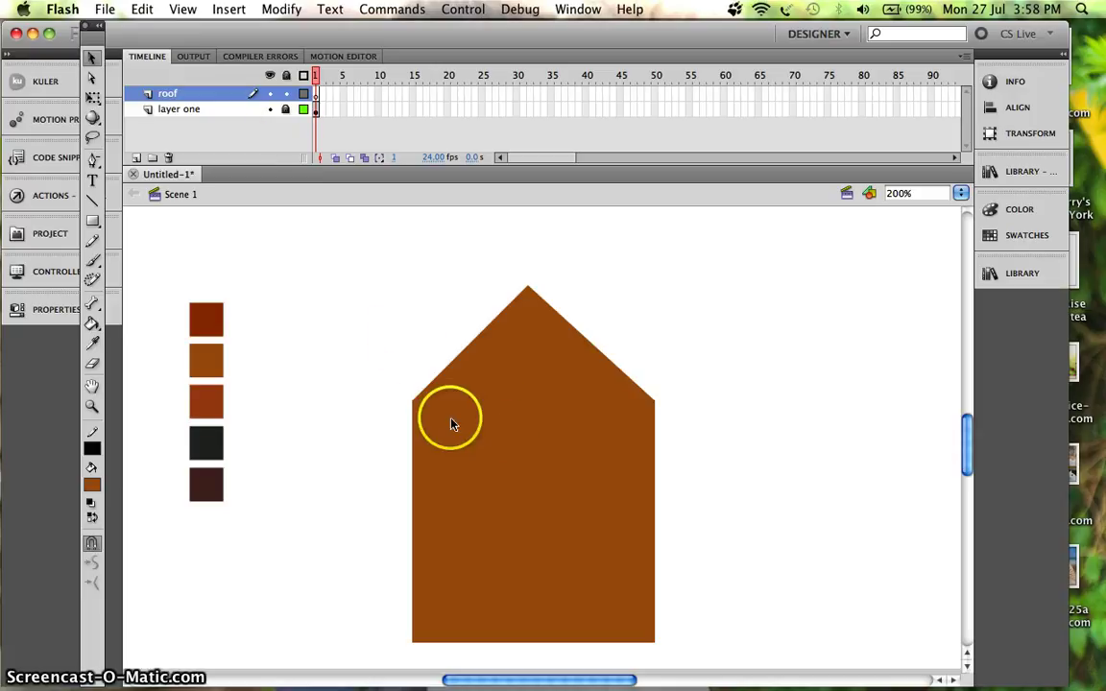
left_click(92, 221)
left_click_drag(92, 221, 159, 223)
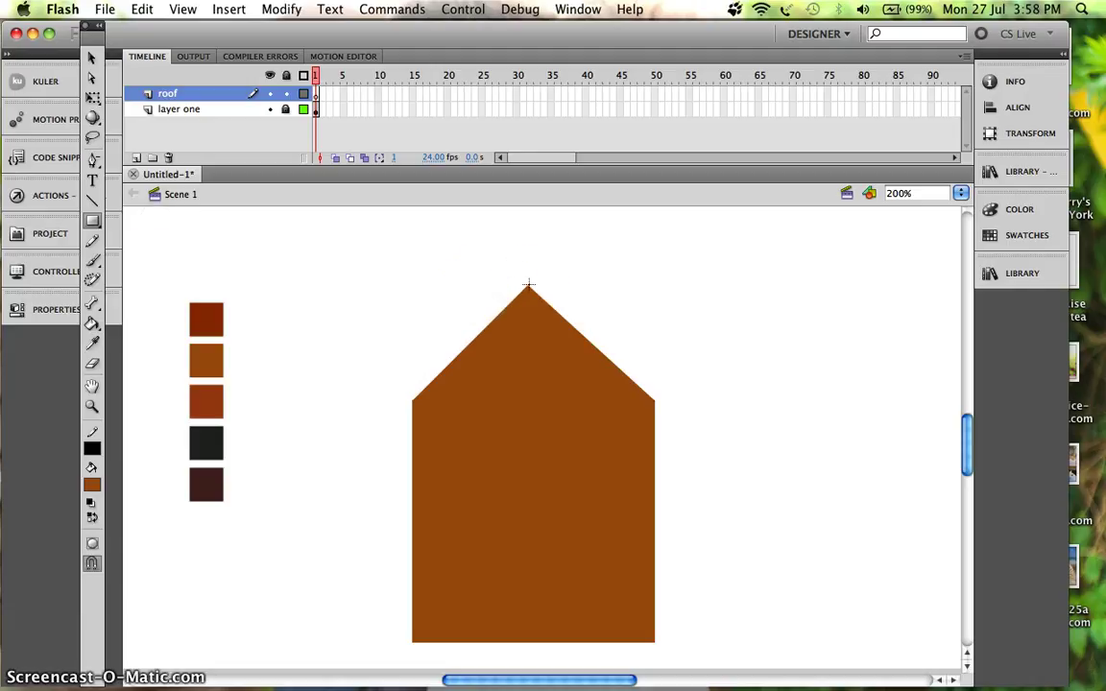
left_click_drag(530, 279, 699, 399)
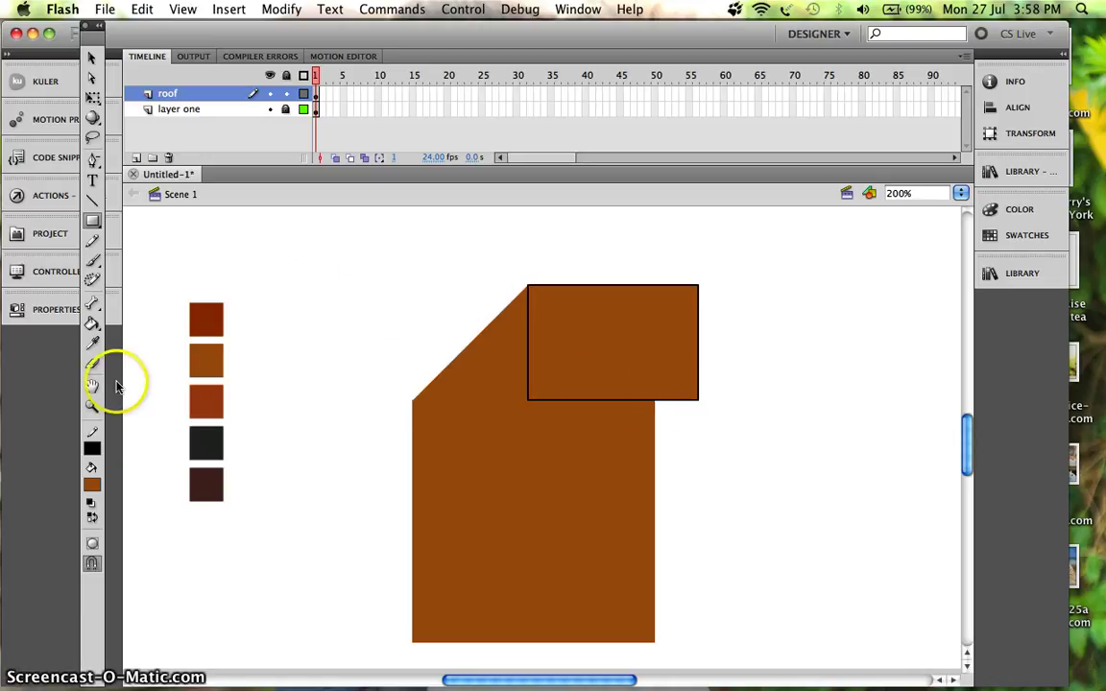
Remove the black outline from the roof rectangle by setting the stroke to no colour
left_click(91, 448)
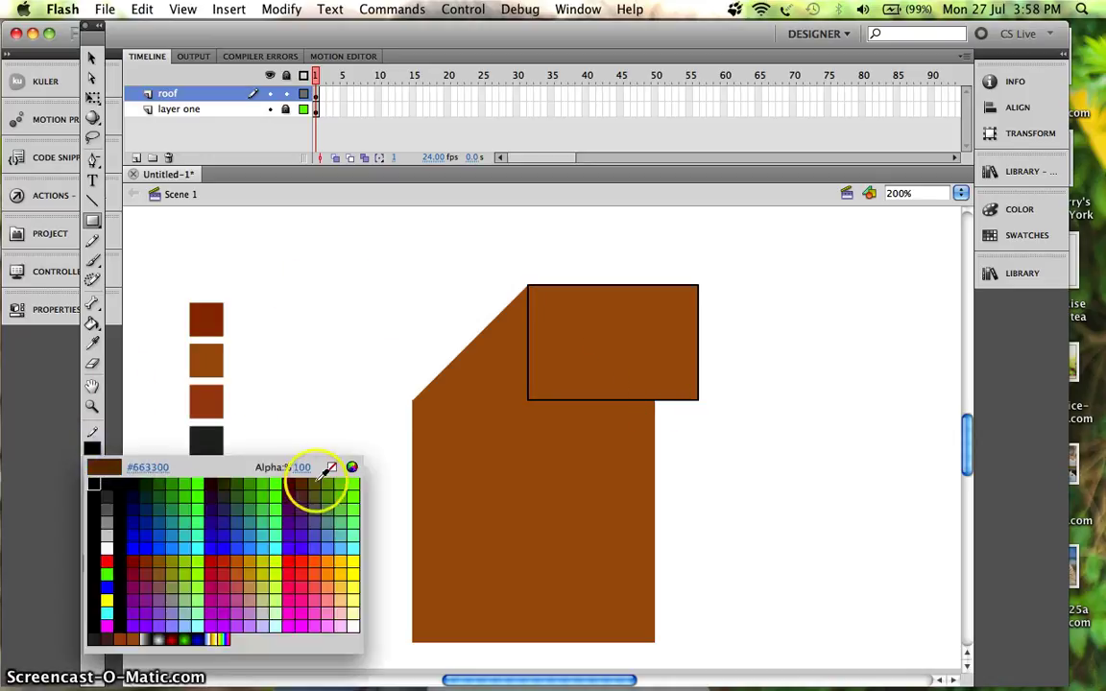
left_click(330, 467)
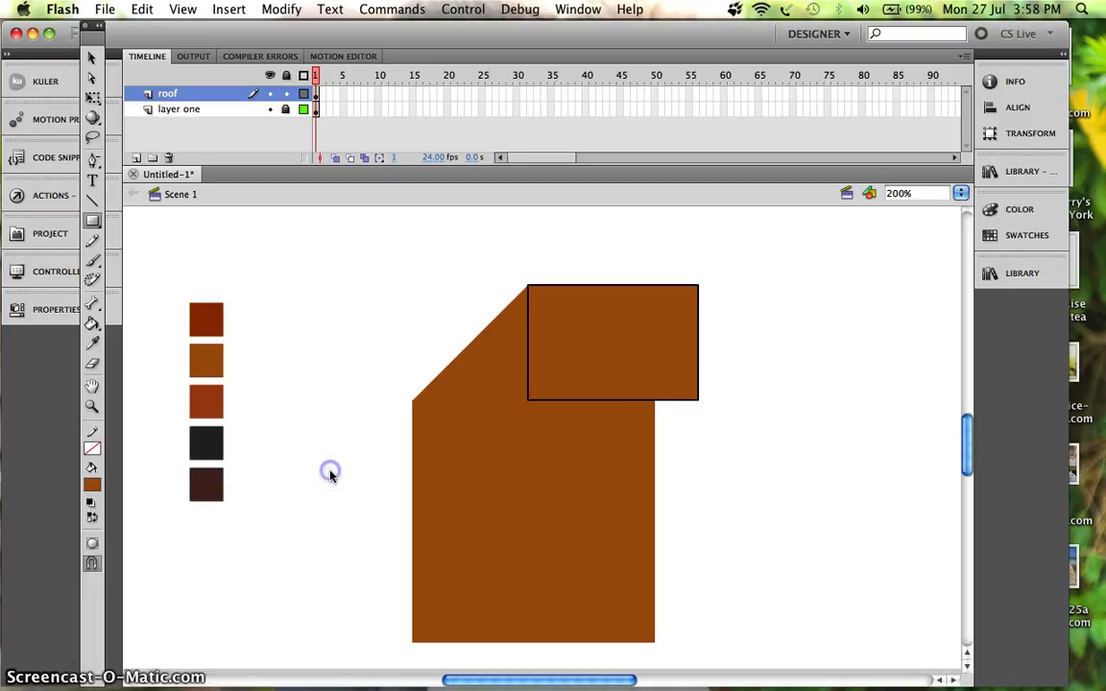
key("v")
left_click(580, 352)
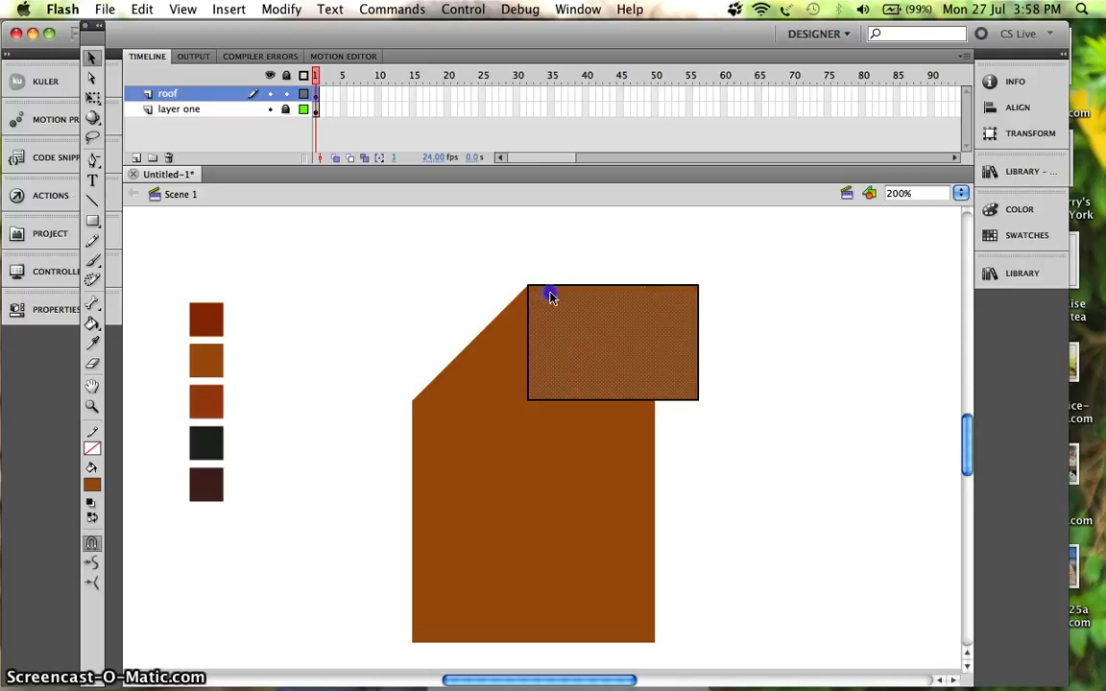
left_click_drag(498, 255, 769, 462)
left_click(91, 448)
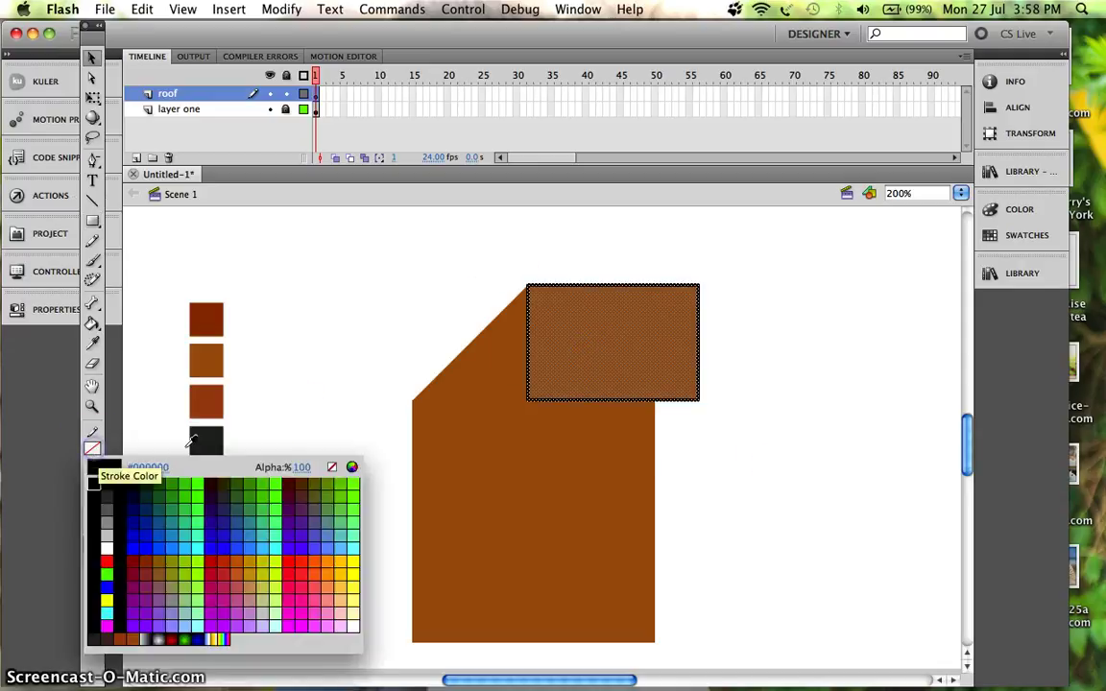
left_click(330, 465)
Move the roof rectangle clear of the house and recolour it with the dark red of the first swatch
left_click_drag(635, 336, 778, 301)
left_click(92, 342)
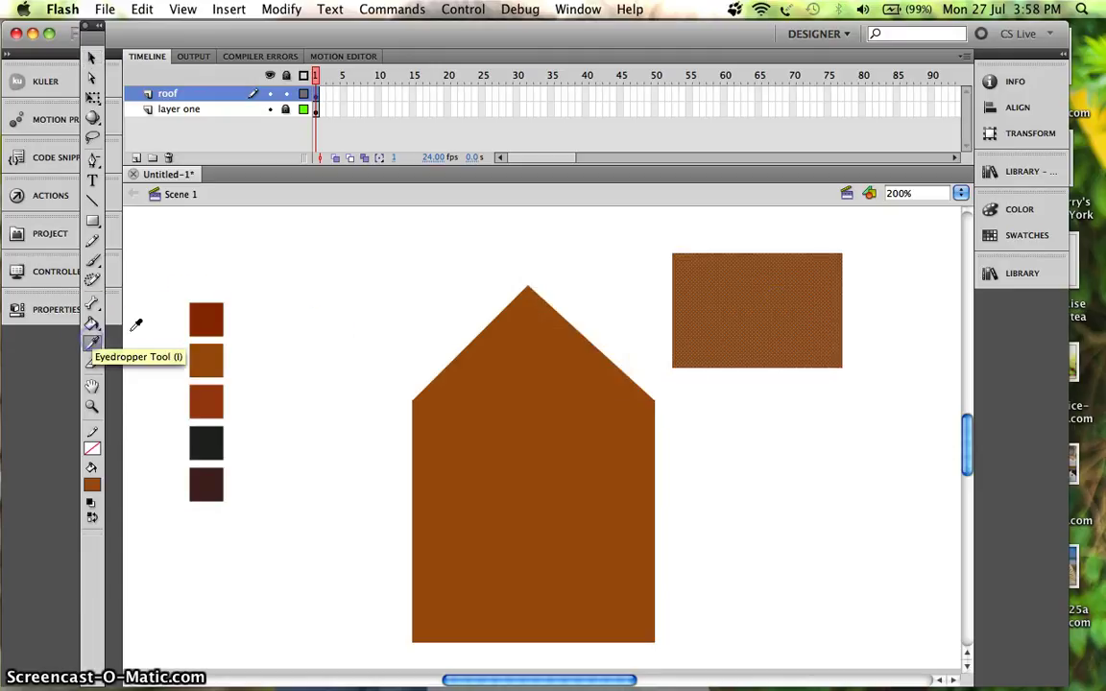
left_click(204, 314)
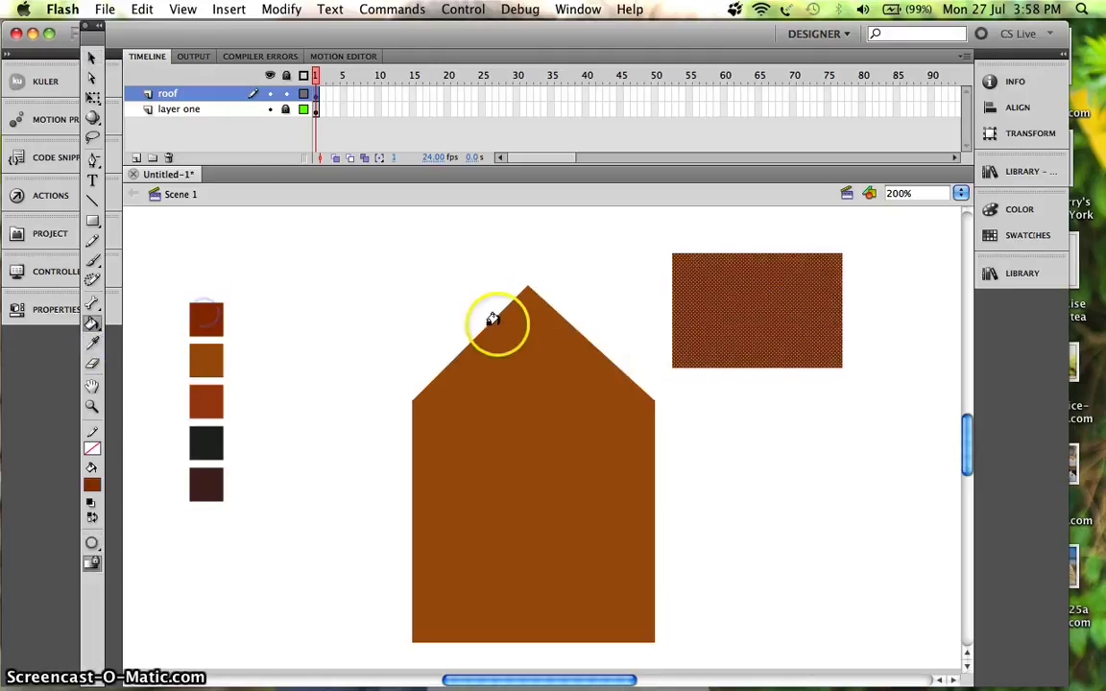
Rotate the dark red roof rectangle with Free Transform and move it against the gable's right slope, with its corner at the peak
left_click(92, 98)
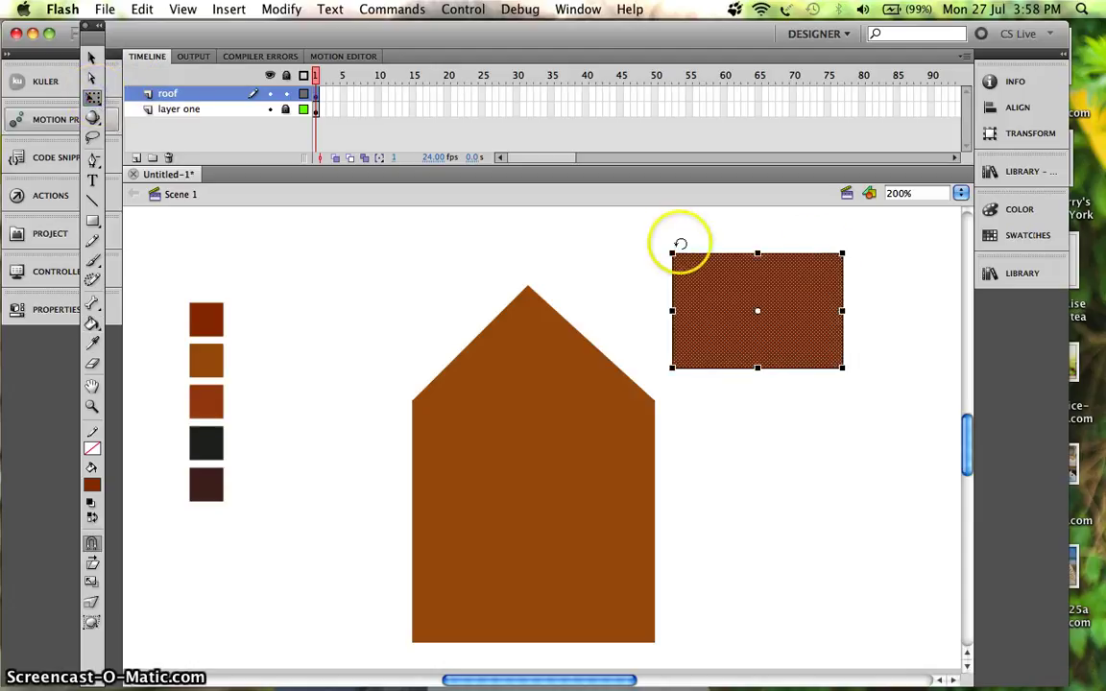
left_click_drag(850, 246, 859, 315)
left_click_drag(741, 358, 615, 333)
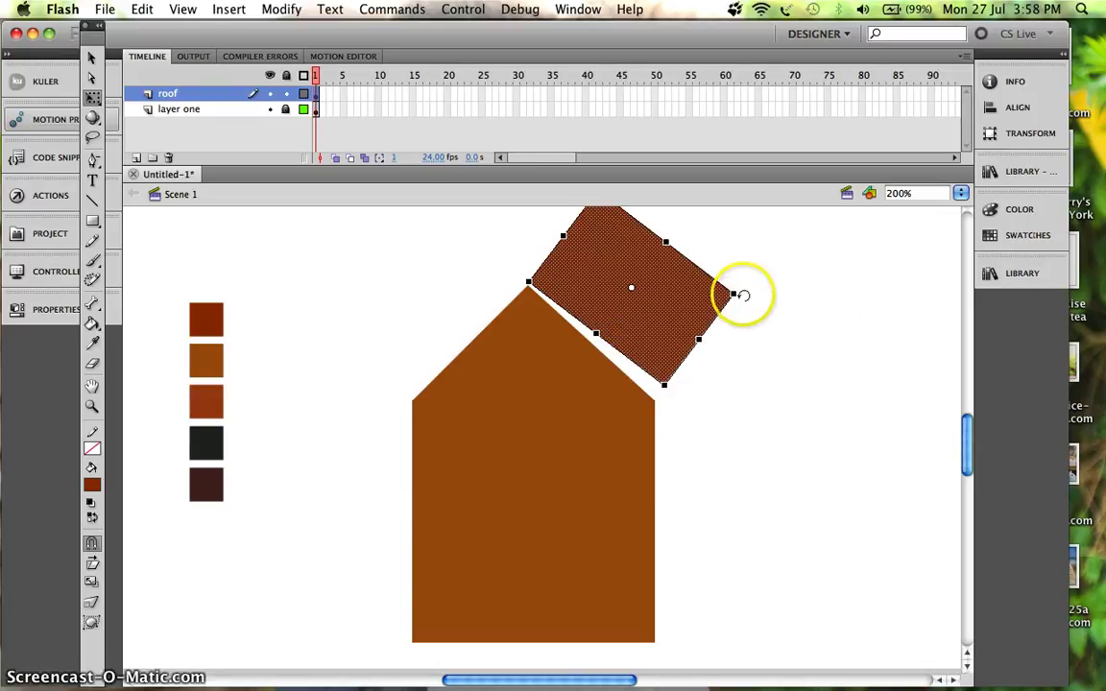
left_click_drag(744, 310, 742, 306)
left_click_drag(655, 319, 674, 344)
left_click(536, 299)
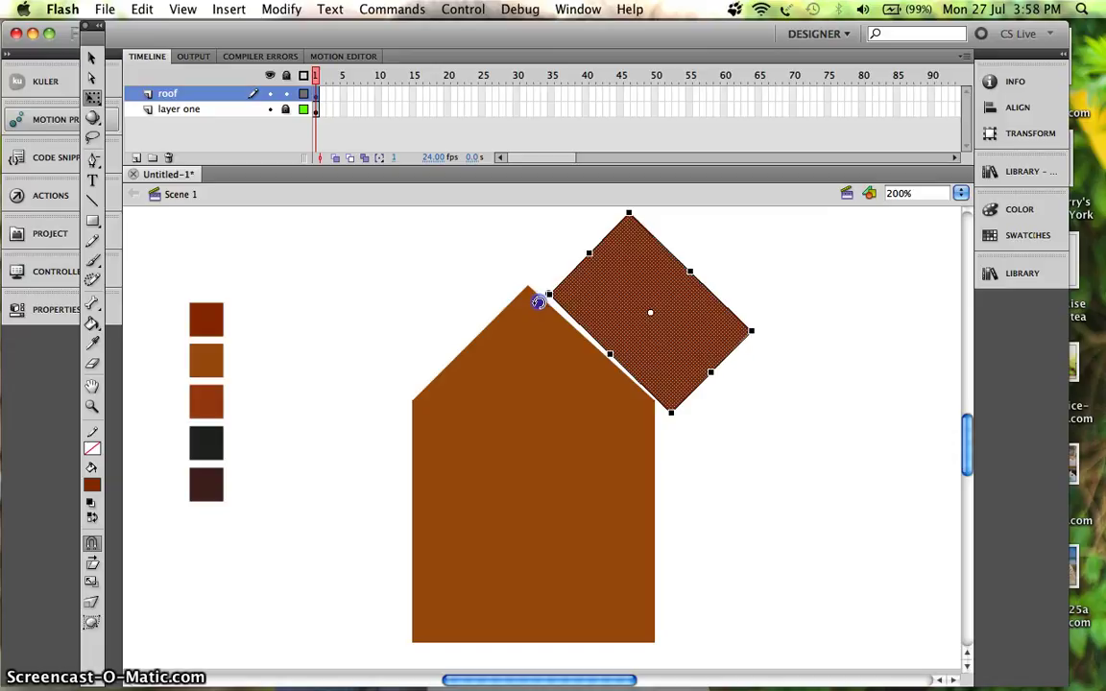
left_click_drag(538, 302, 577, 293)
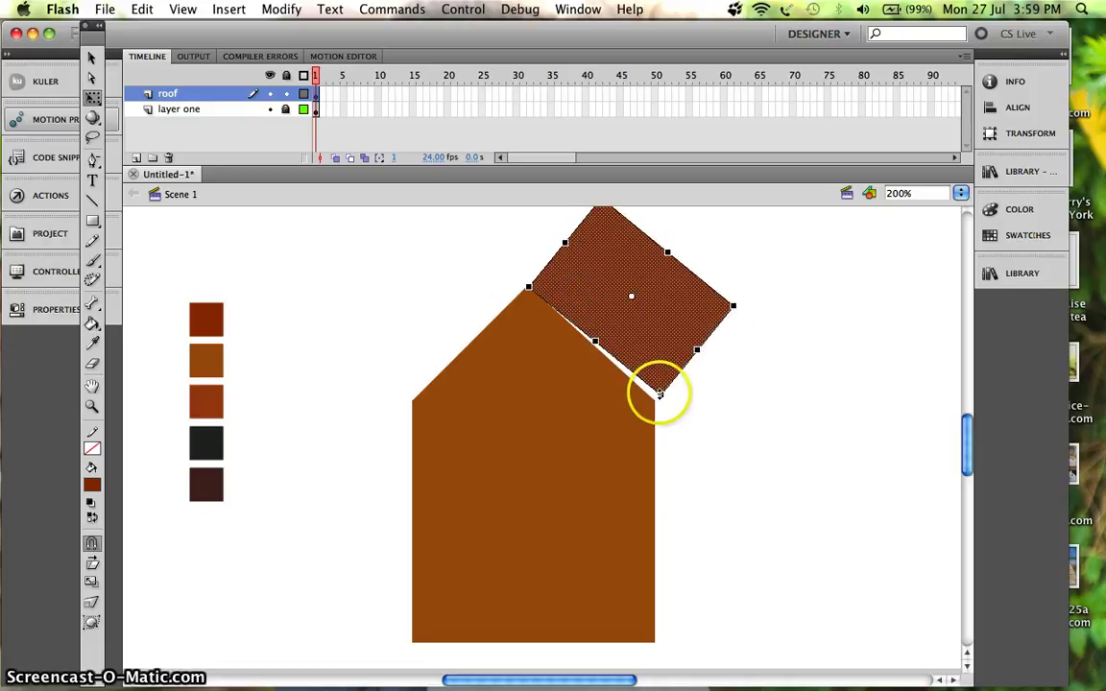
Fit the roof rectangle to the right slope, lengthening it past the wall and narrowing it to a thin strip
left_click_drag(661, 392, 660, 404)
mouse_move(701, 359)
left_mouse_down()
mouse_move(726, 372)
mouse_move(716, 373)
left_mouse_up()
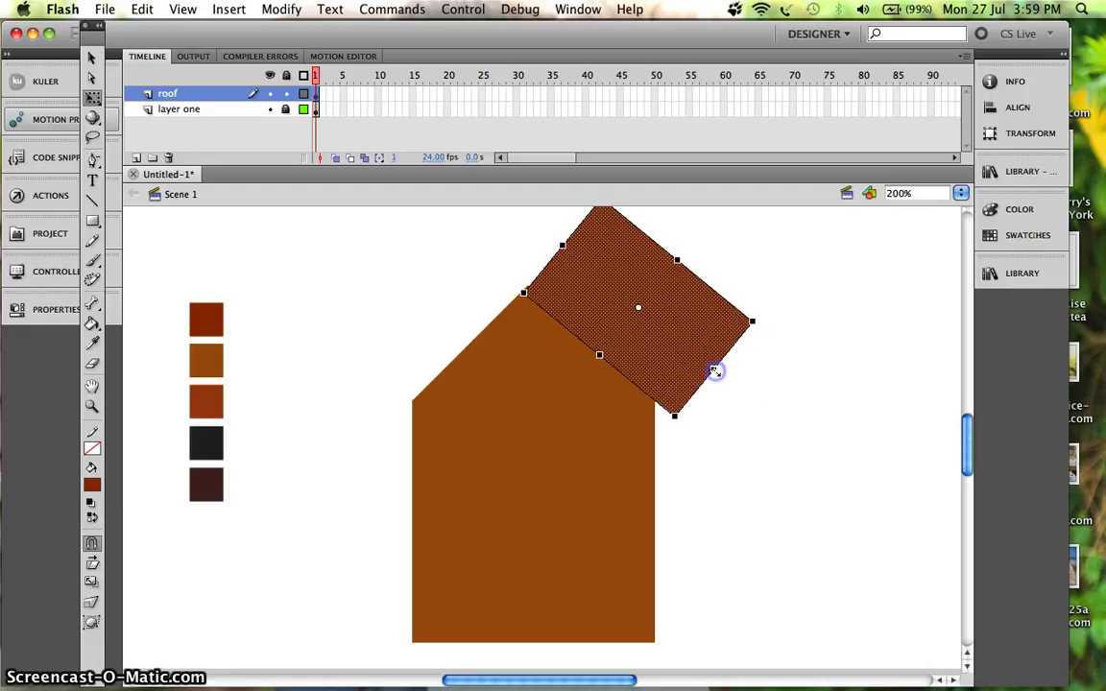
left_click_drag(678, 259, 622, 333)
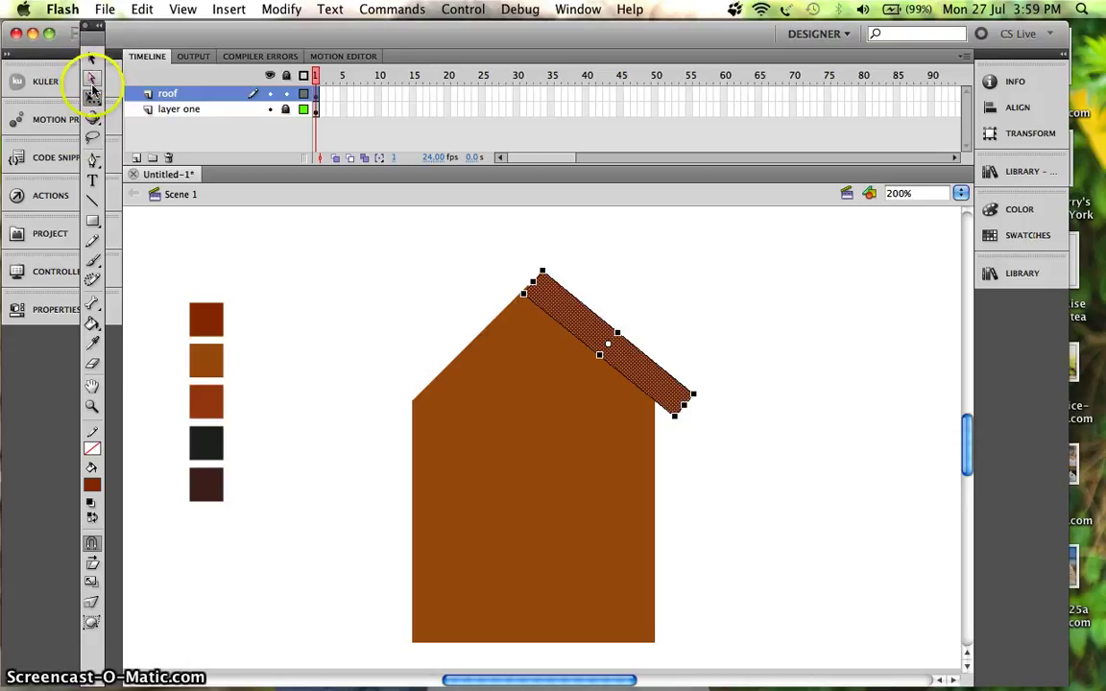
Reshape the right roof strip with the Subselection tool by moving its lower outer corner outward until the eave end is horizontal
left_click(92, 81)
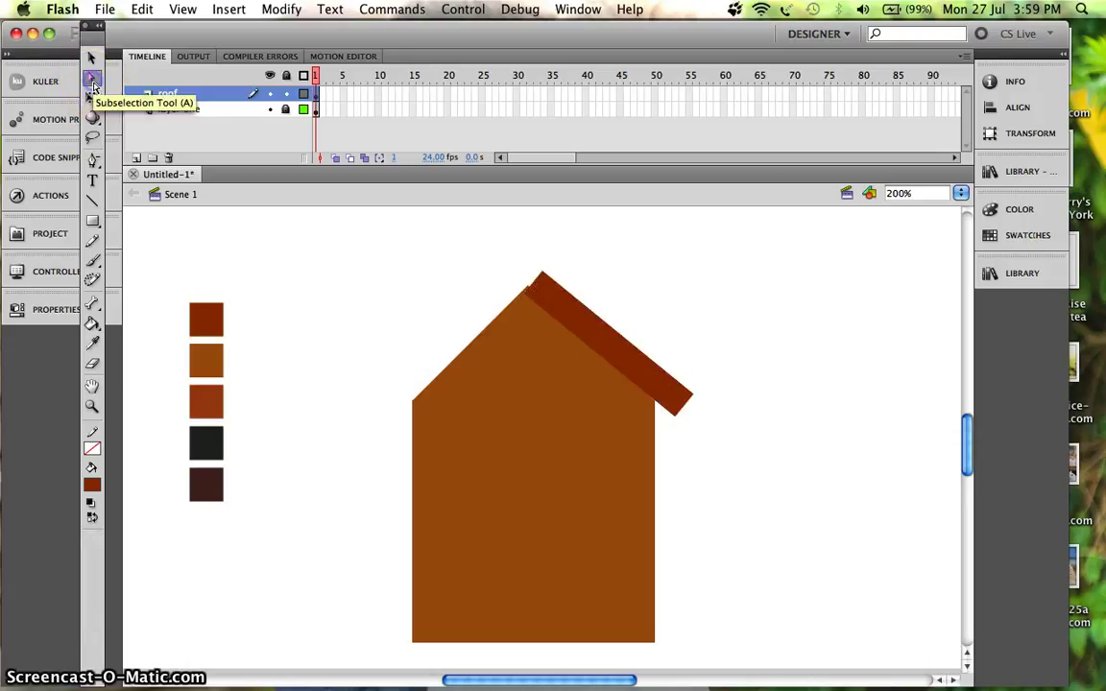
left_click(696, 396)
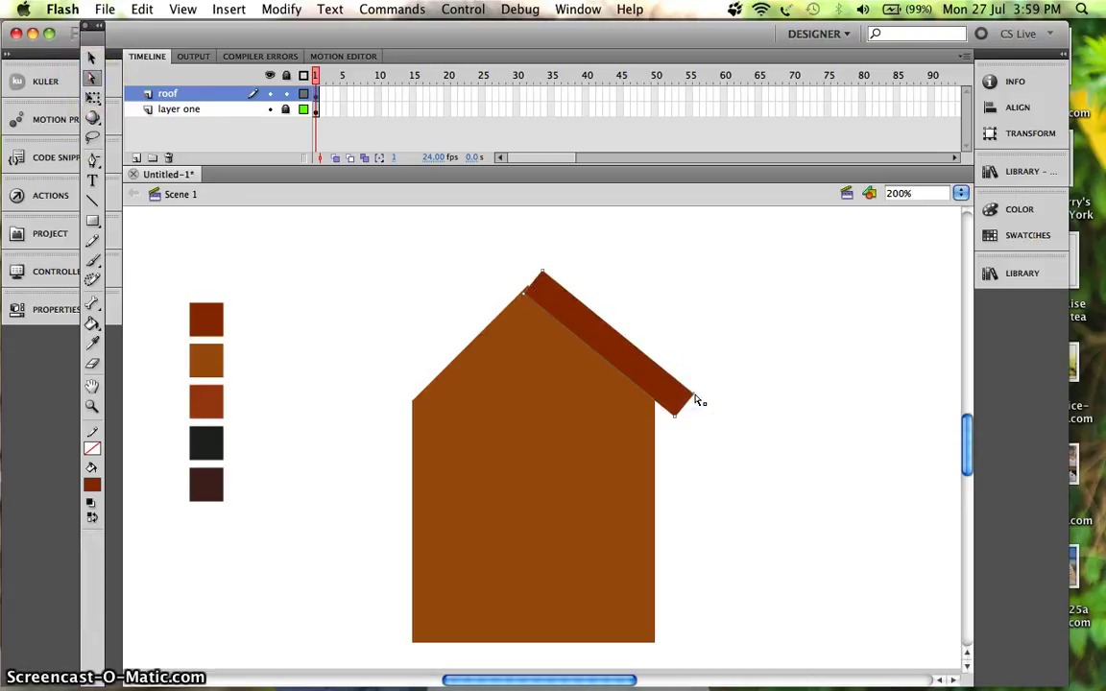
left_click_drag(696, 397, 712, 418)
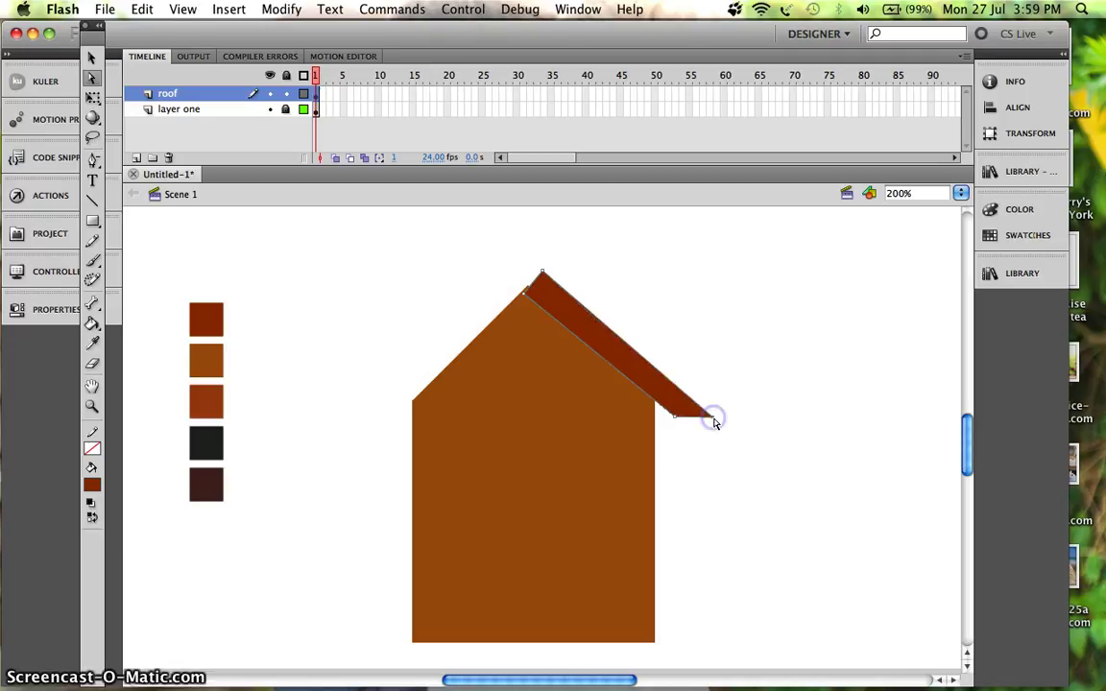
left_click(731, 366)
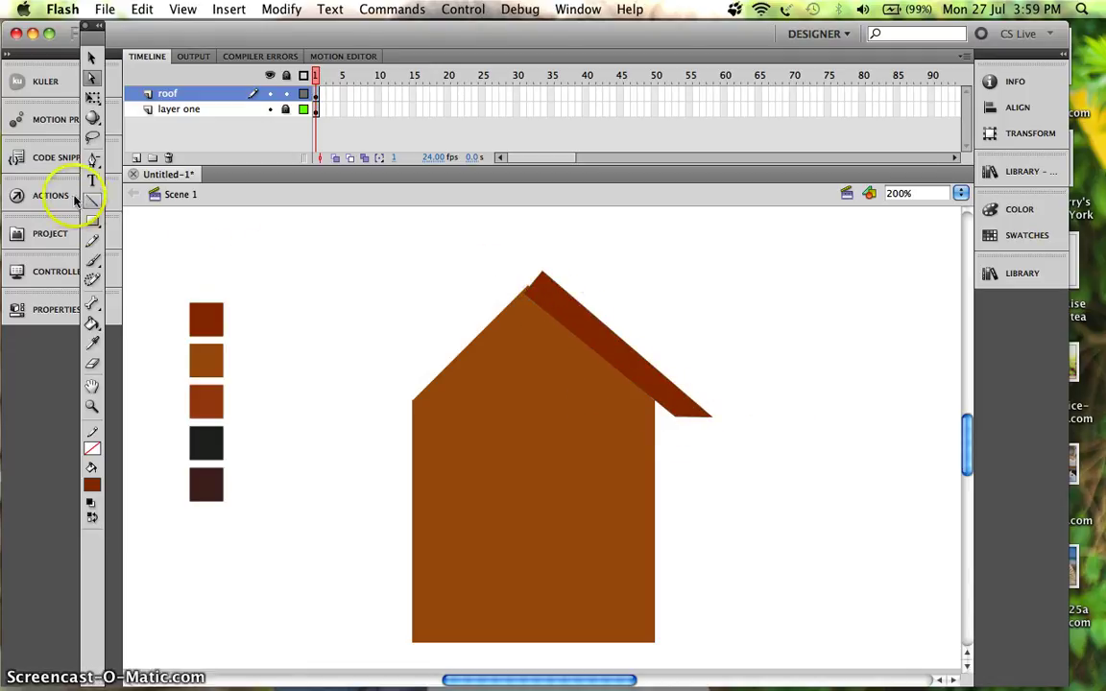
Draw a second dark red rectangle without an outline over the house's upper left corner on the roof layer
left_click(92, 221)
left_click(187, 221)
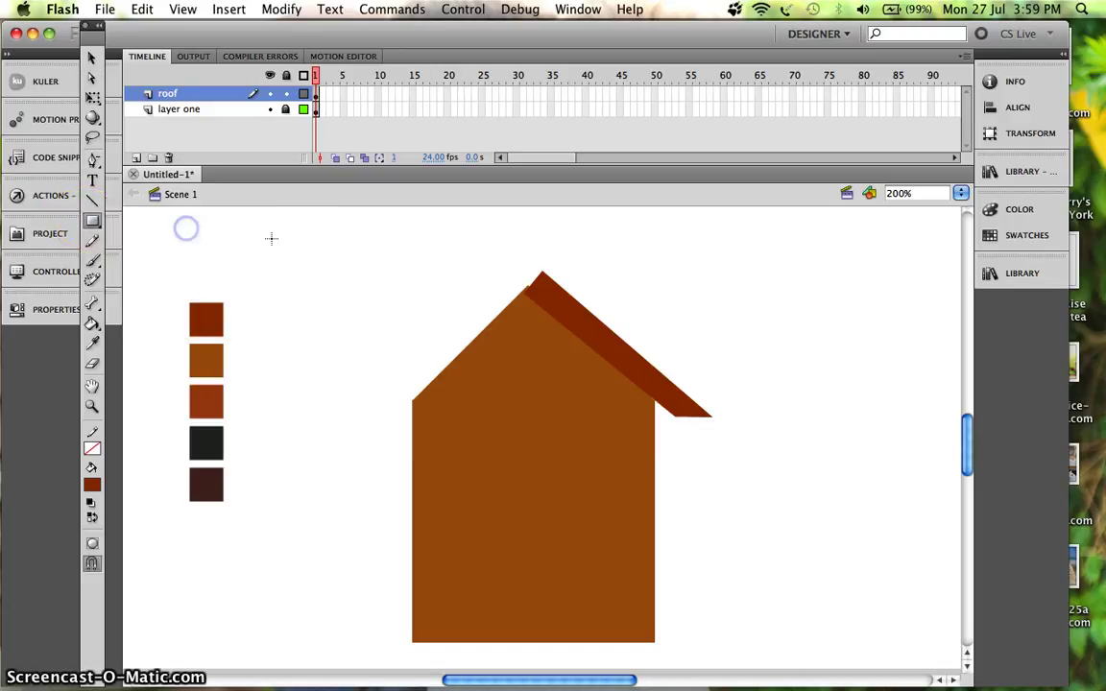
mouse_move(481, 310)
left_mouse_down()
mouse_move(432, 368)
mouse_move(471, 336)
mouse_move(465, 429)
left_mouse_up()
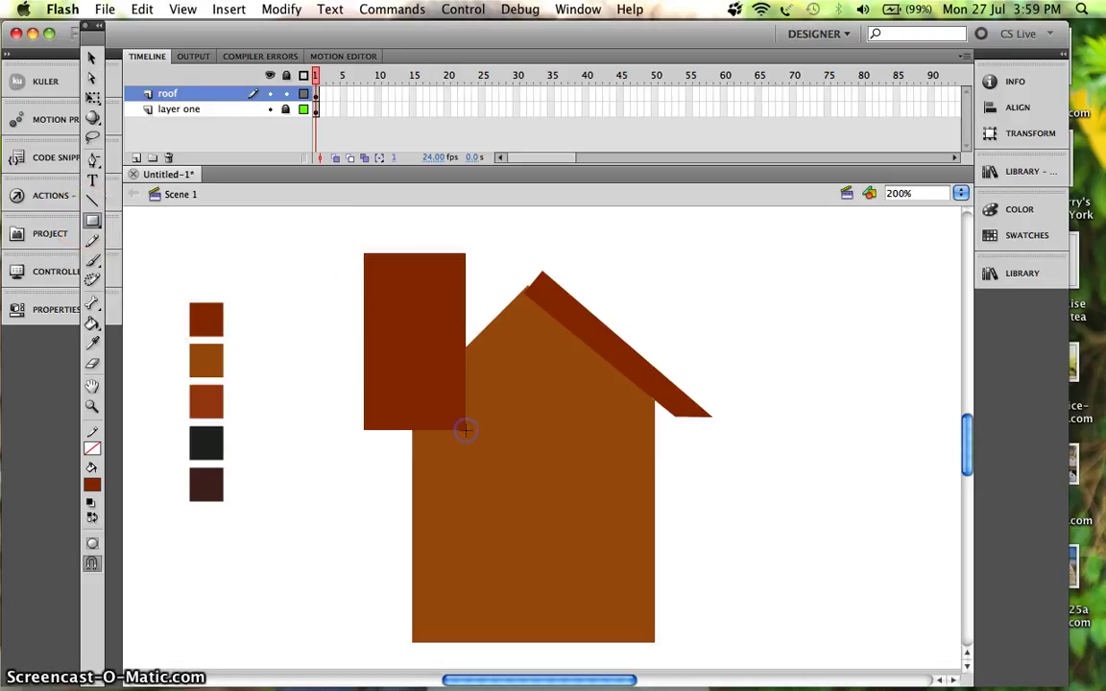
Rotate the second roof rectangle about 45 degrees and move it along the gable's left slope so it meets the right strip
left_click(91, 56)
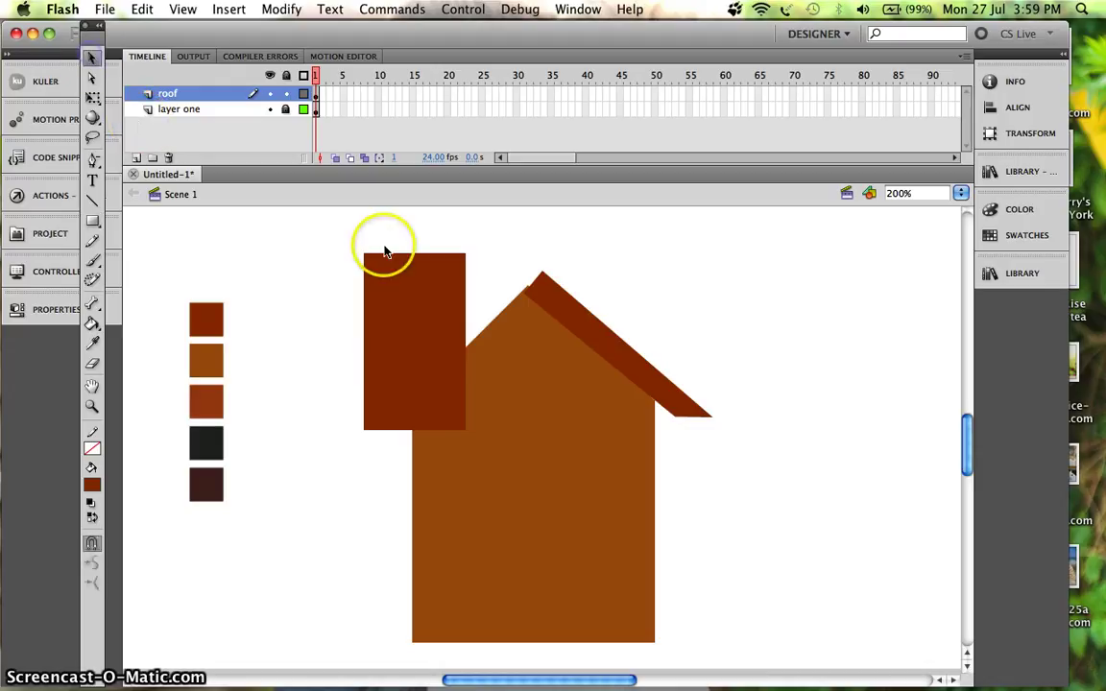
left_click(396, 285)
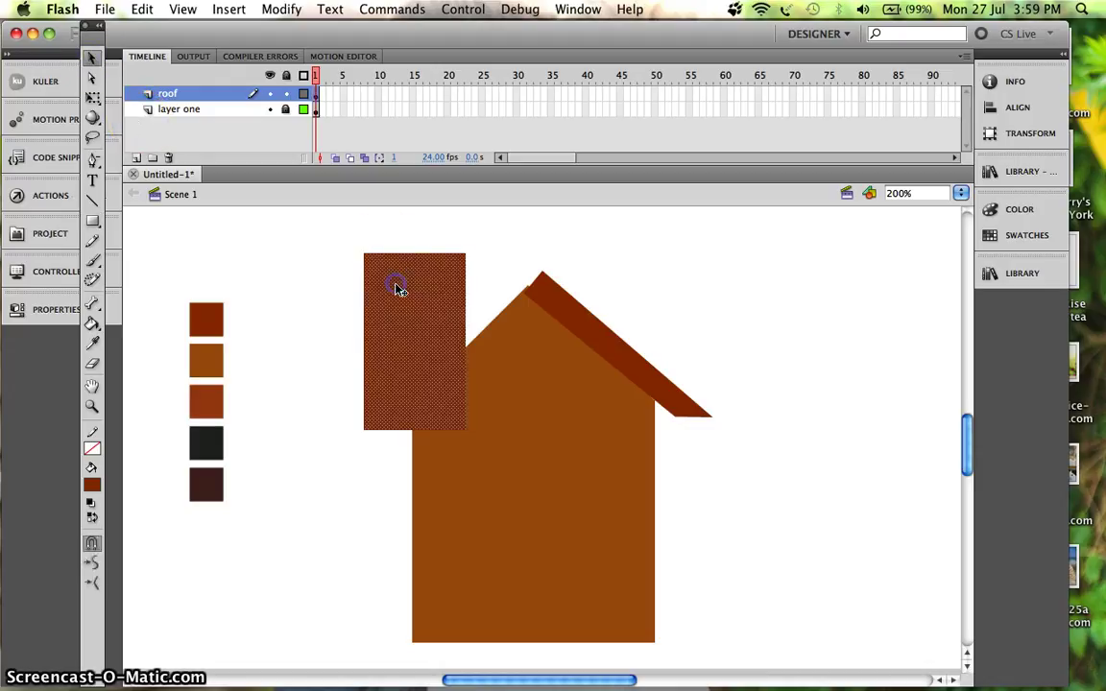
left_click(92, 97)
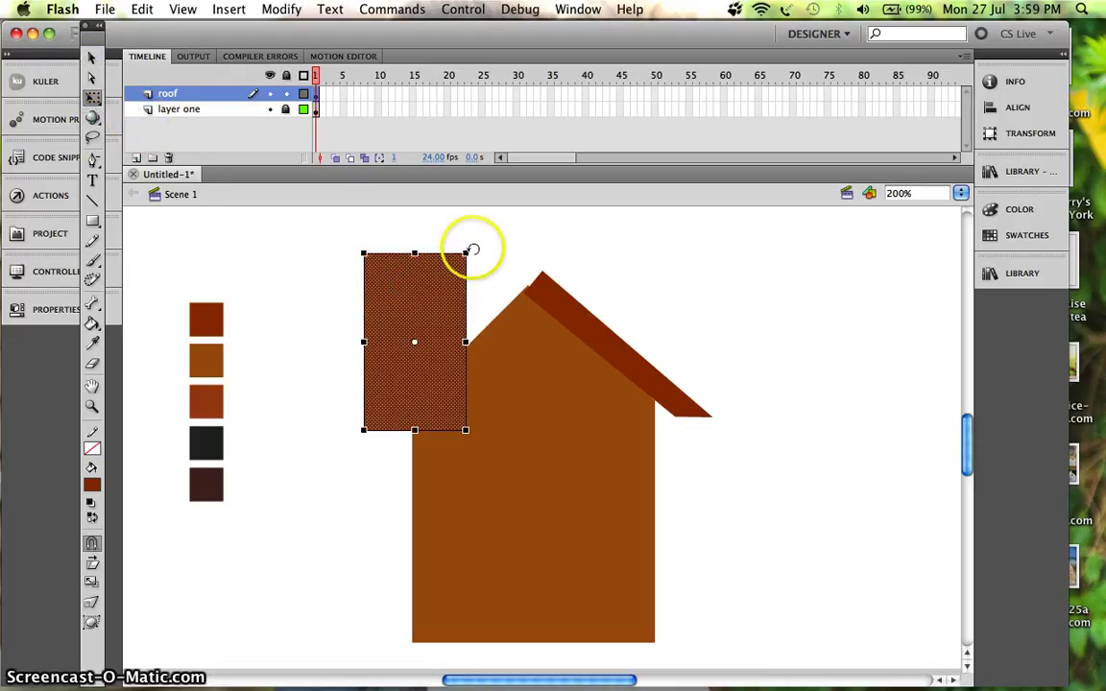
left_click_drag(469, 239, 554, 302)
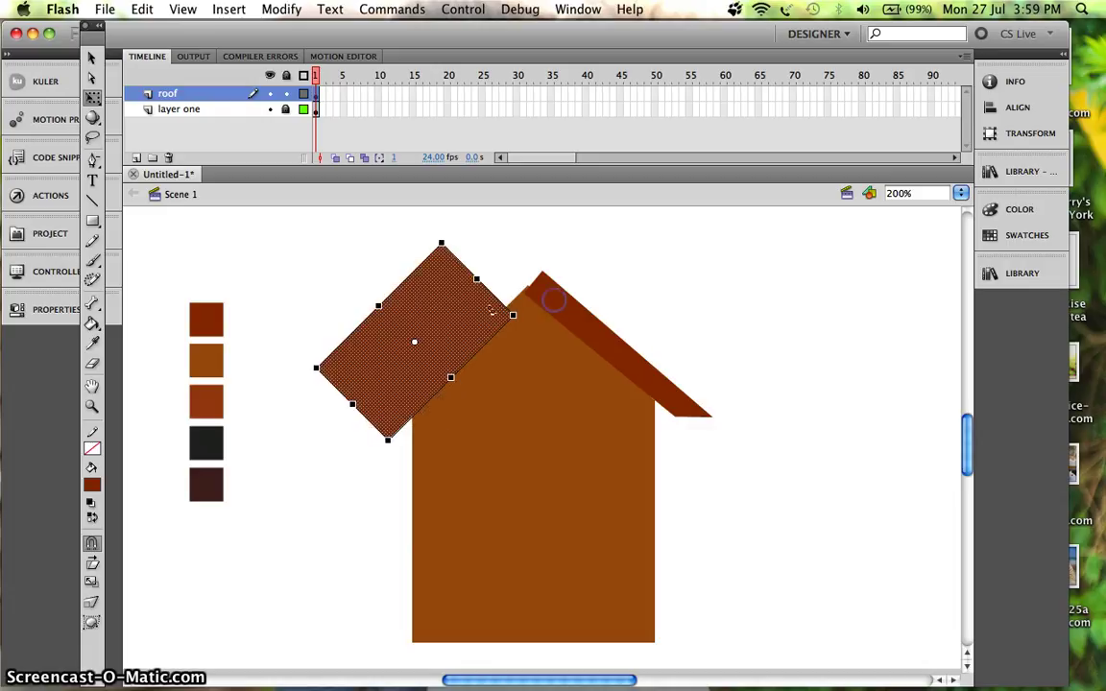
left_click_drag(472, 317, 489, 279)
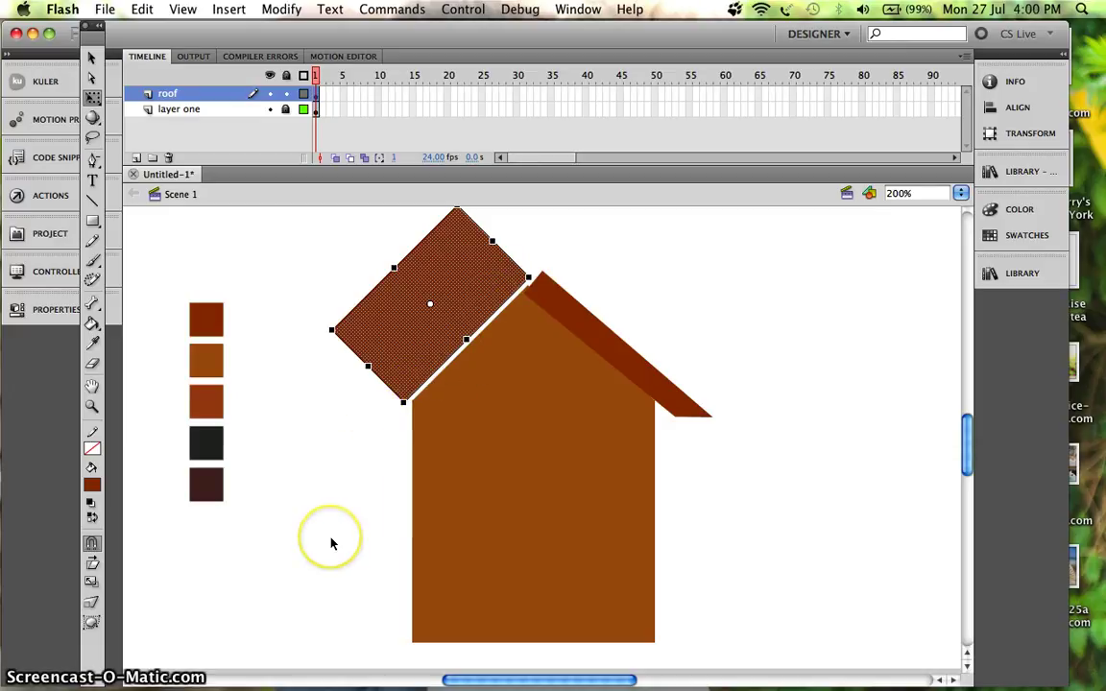
left_click_drag(395, 359, 414, 365)
Lengthen the left roof piece past the wall, reduce its thickness and skew it so its eave end lies nearly horizontal
left_click_drag(386, 365, 346, 407)
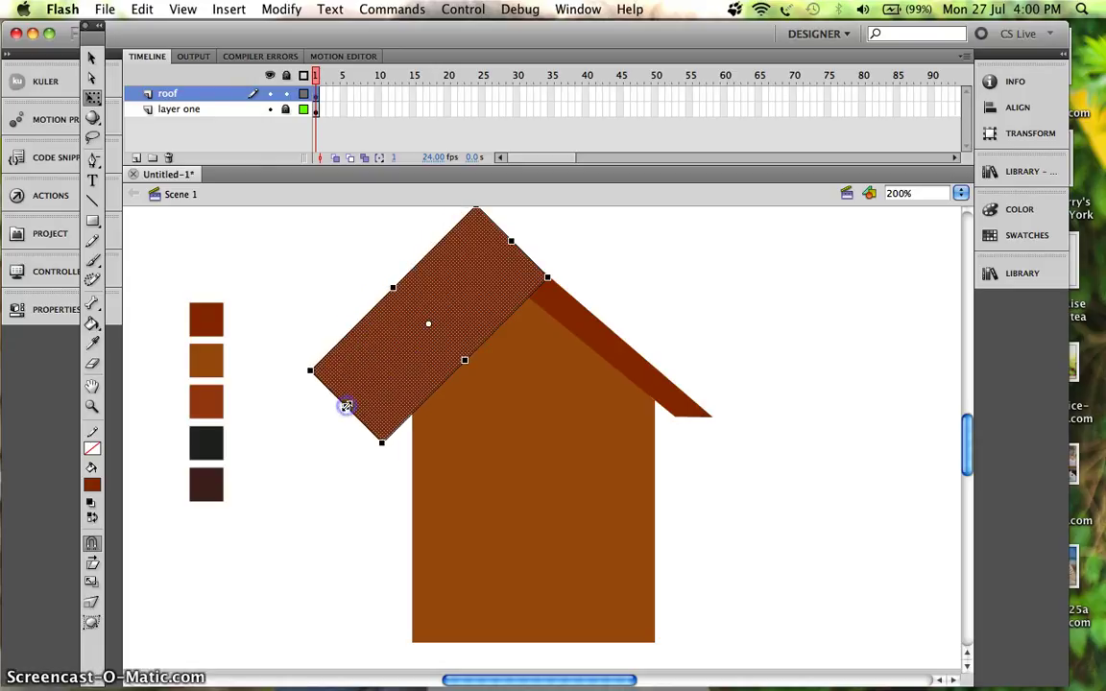
left_click_drag(393, 289, 416, 330)
left_click(402, 341)
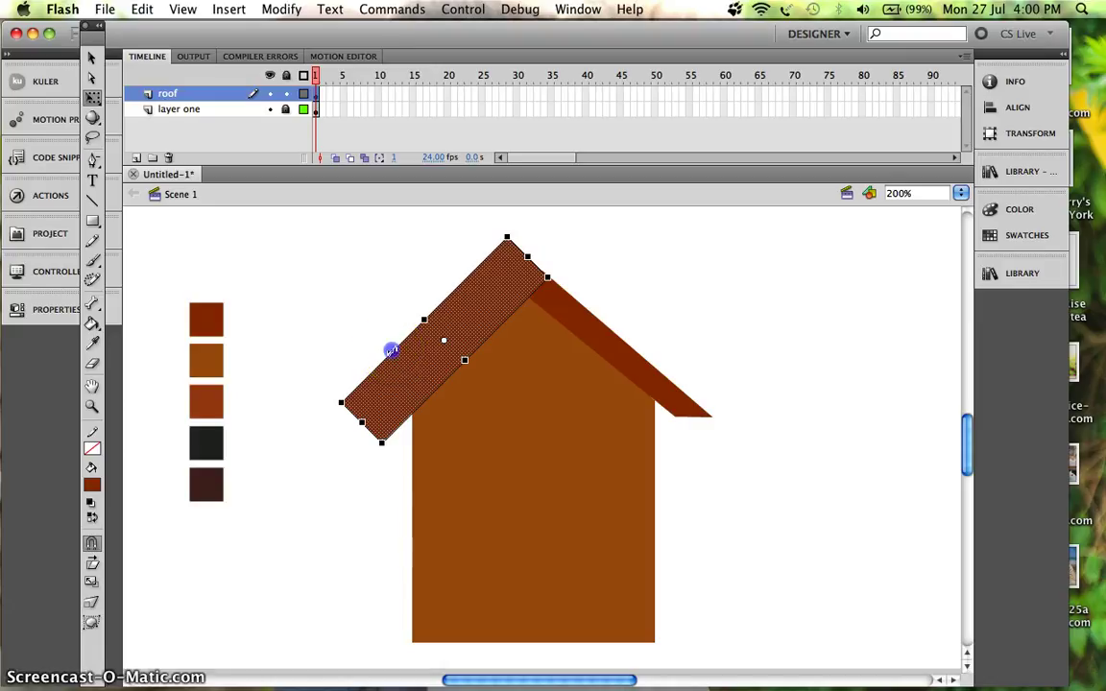
mouse_move(391, 351)
left_mouse_down()
mouse_move(363, 385)
mouse_move(397, 362)
left_mouse_up()
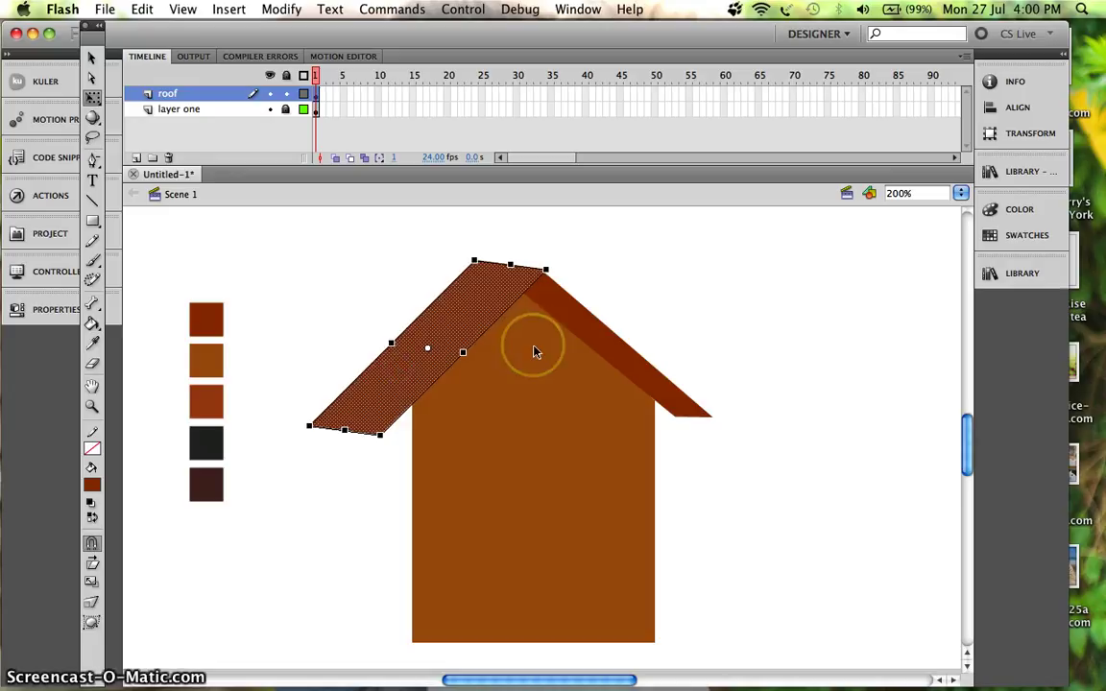
left_click(634, 256)
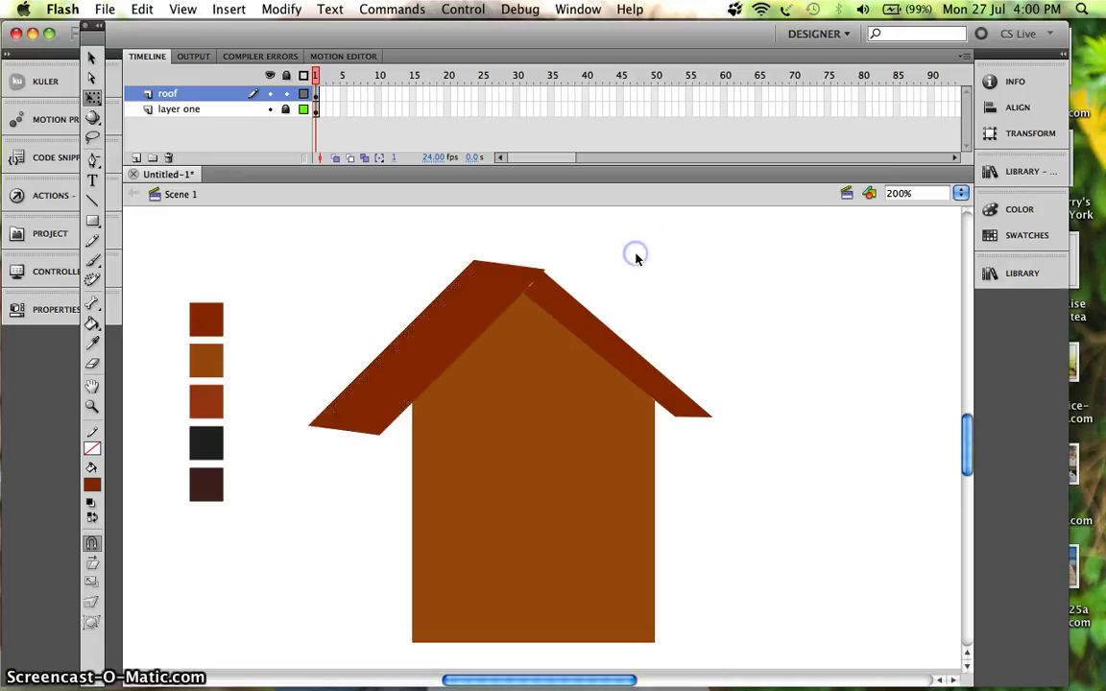
left_click(485, 300)
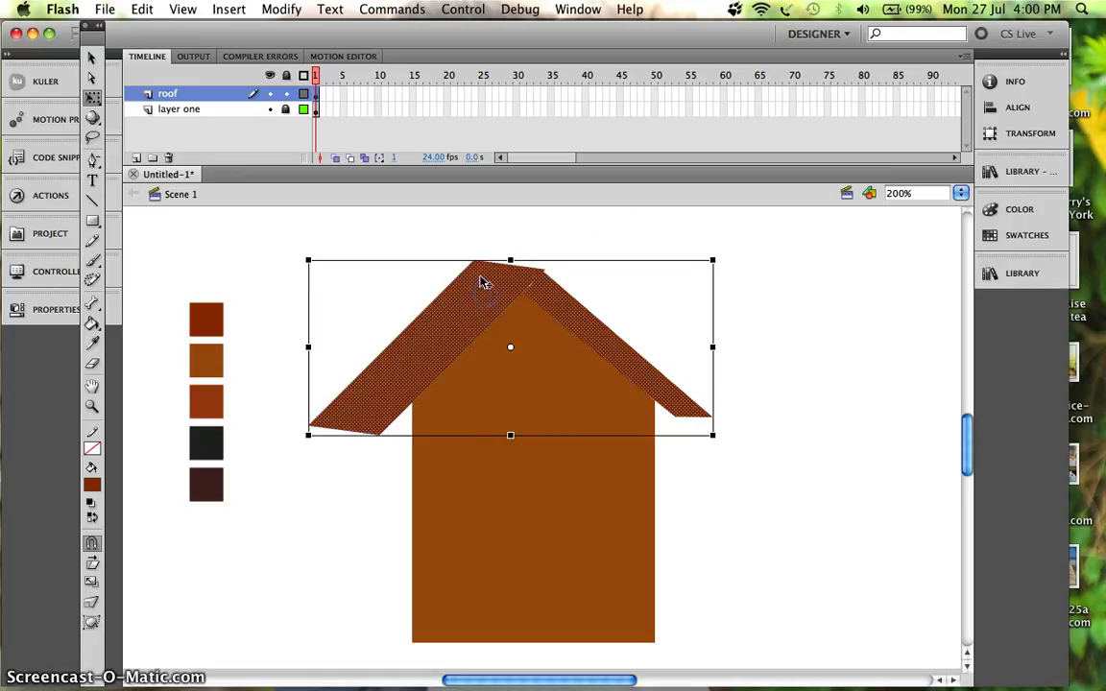
left_click(469, 334)
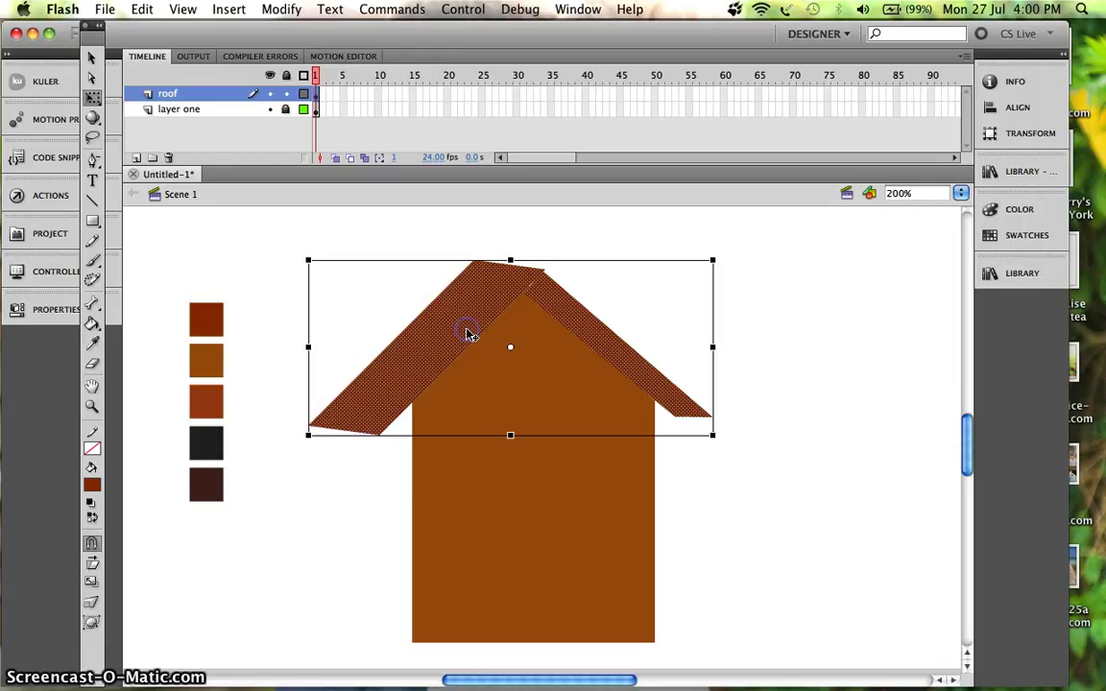
left_click(469, 334)
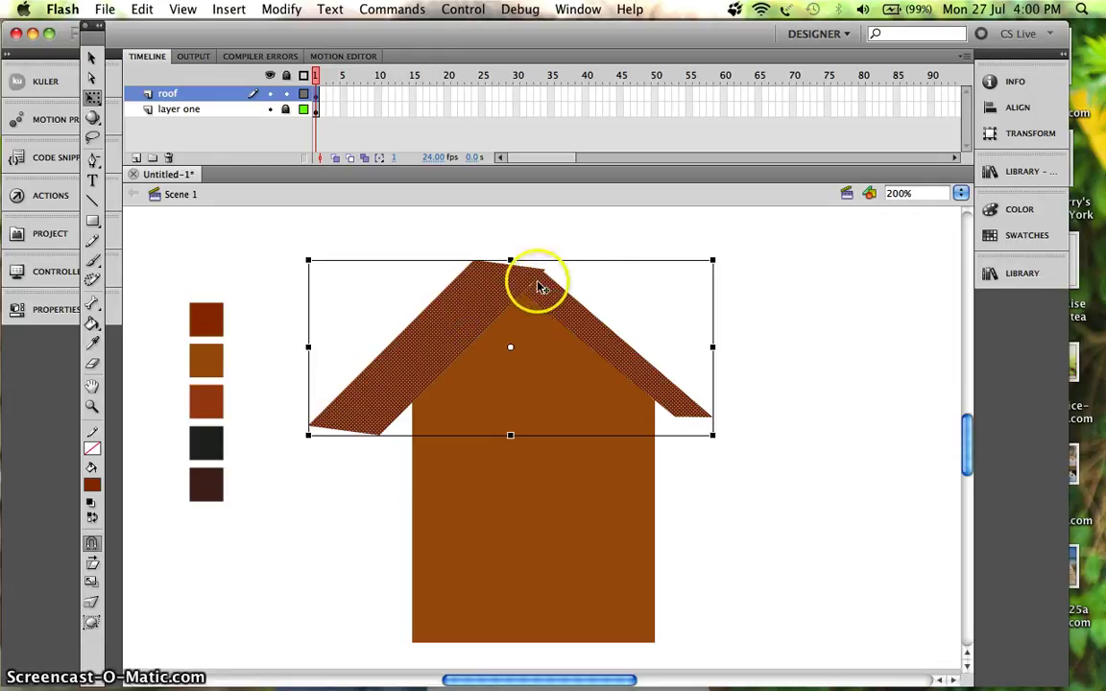
left_click_drag(540, 290, 568, 246)
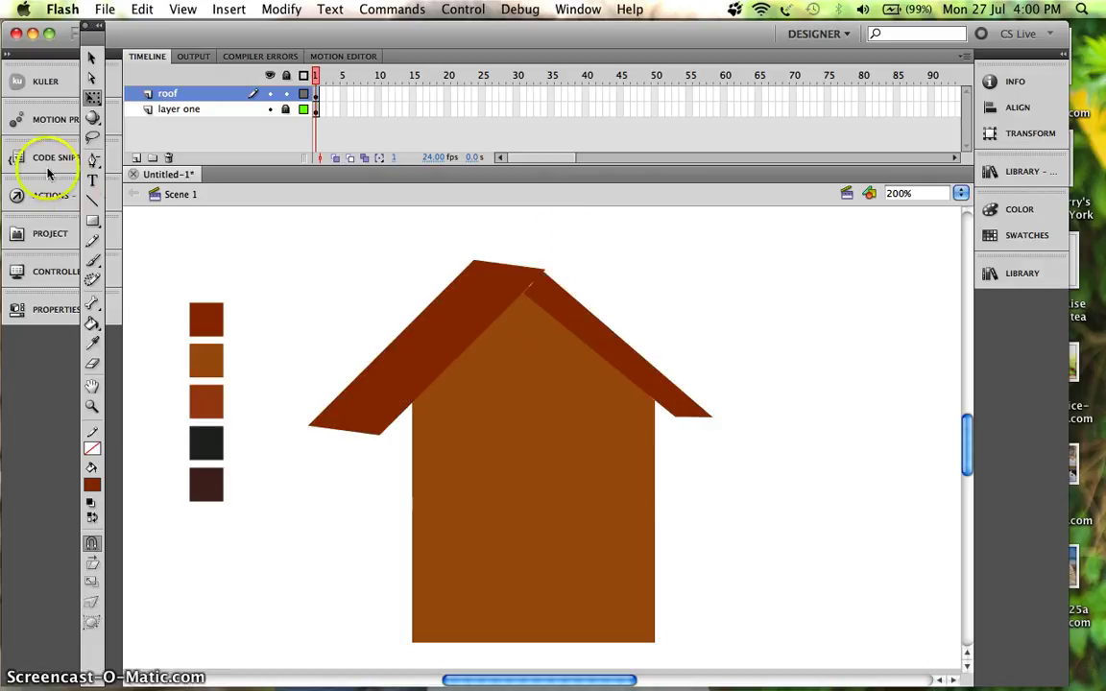
Delete the extra anchor point in the notch at the roof's ridge, where the two roof pieces meet
left_click(91, 161)
left_click(158, 161)
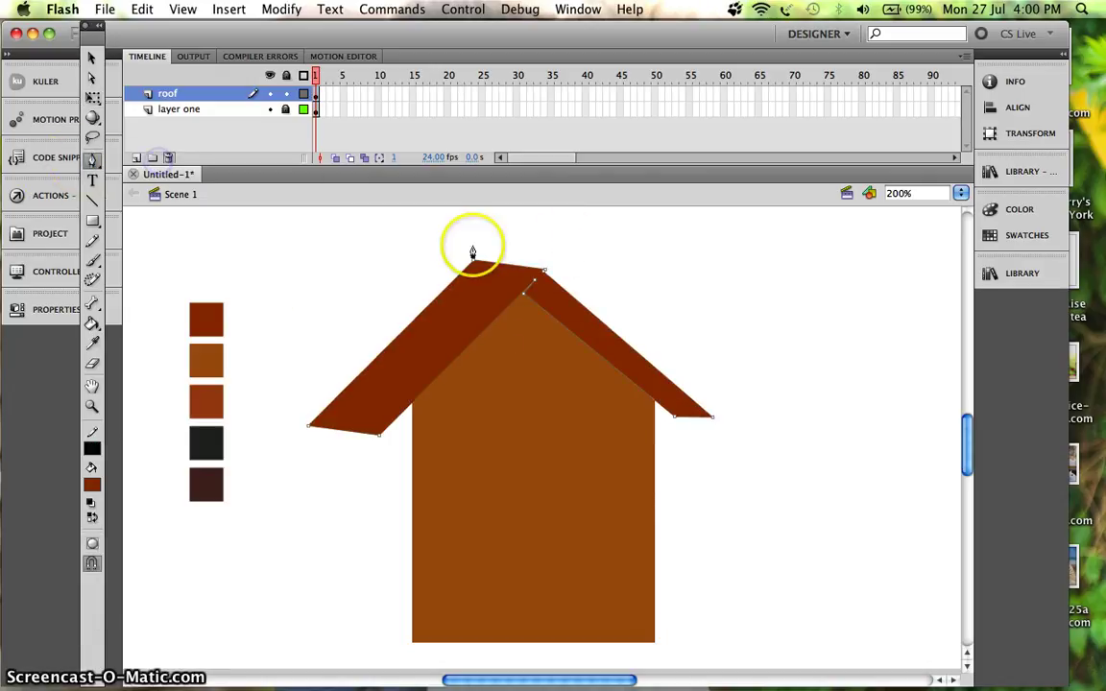
key("super+equal")
key("super+equal")
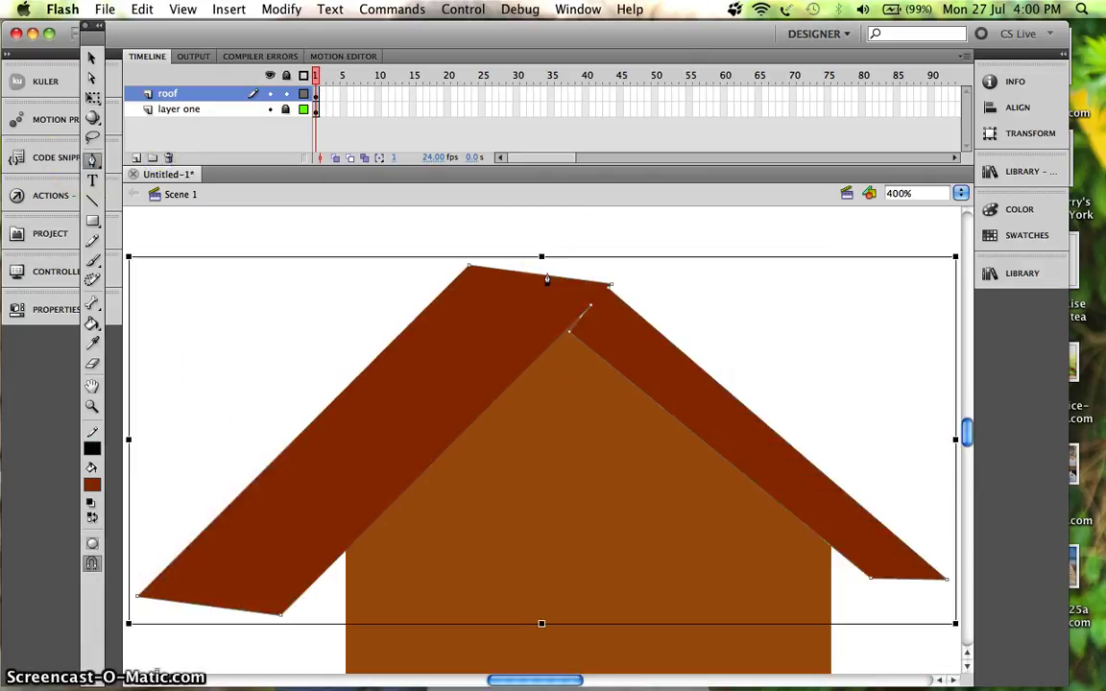
scroll(547, 279, "right", 2)
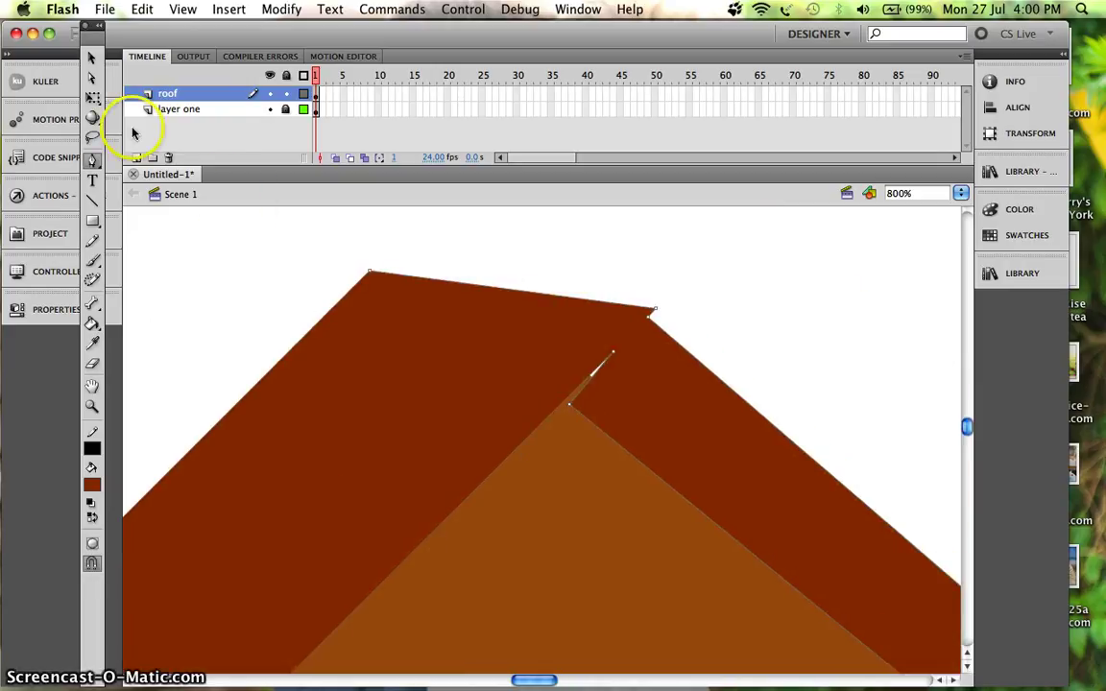
left_click_drag(91, 161, 158, 198)
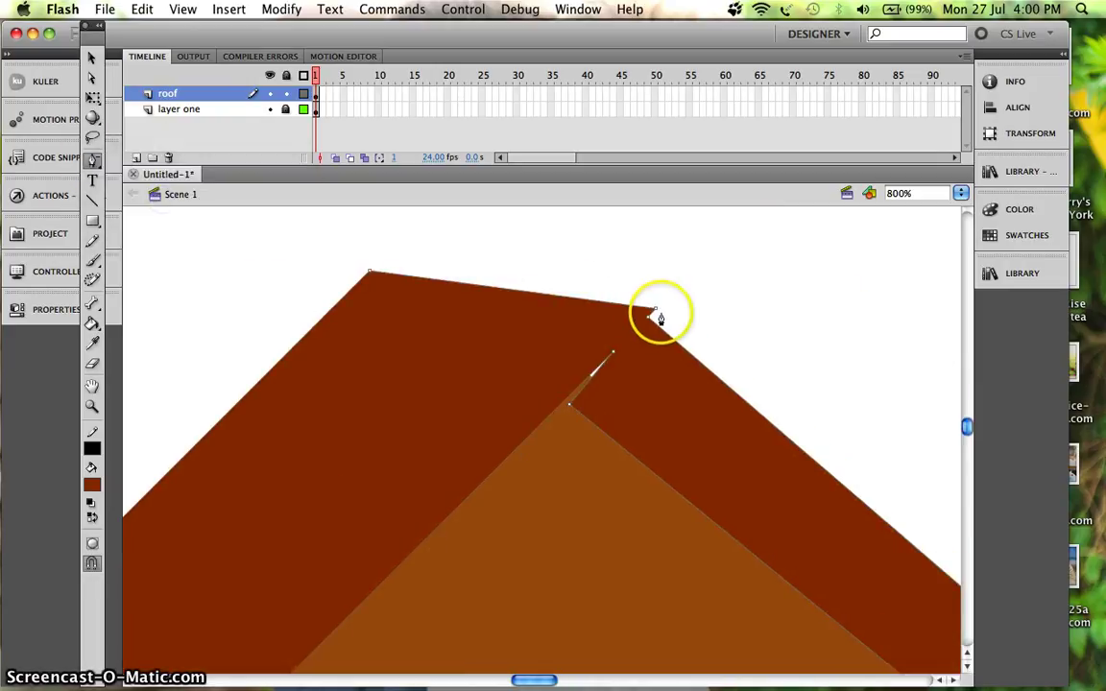
left_click(647, 321)
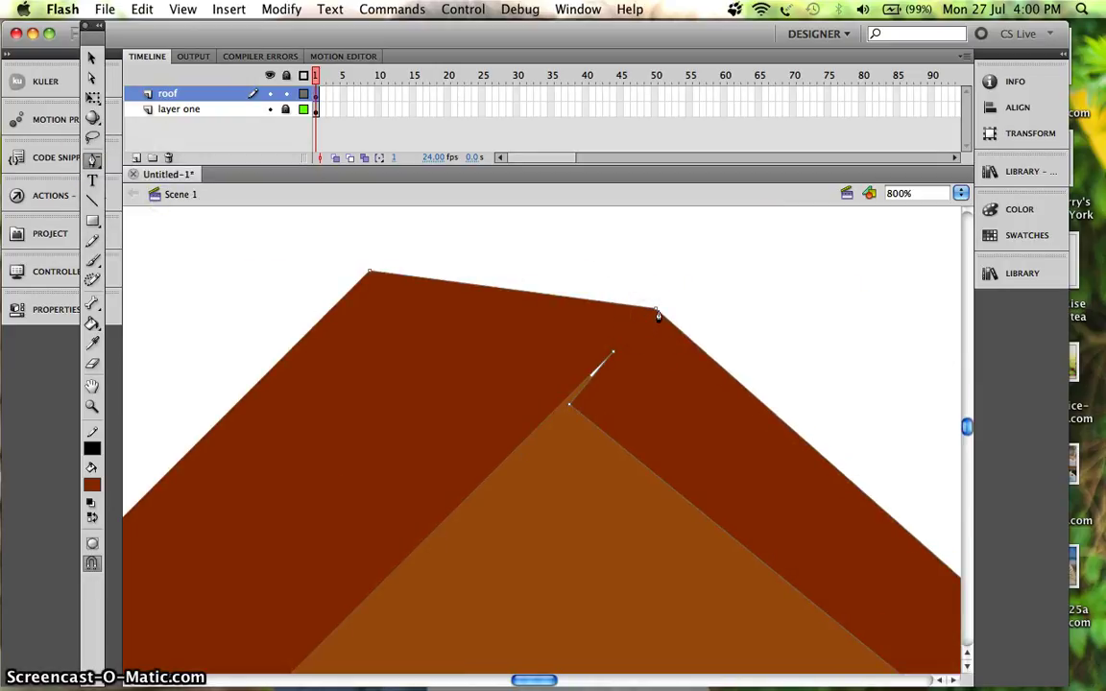
Delete the anchor point at the lower end of the sliver-shaped gap between the two roof pieces, beside the gable's peak
left_click_drag(618, 361, 586, 357)
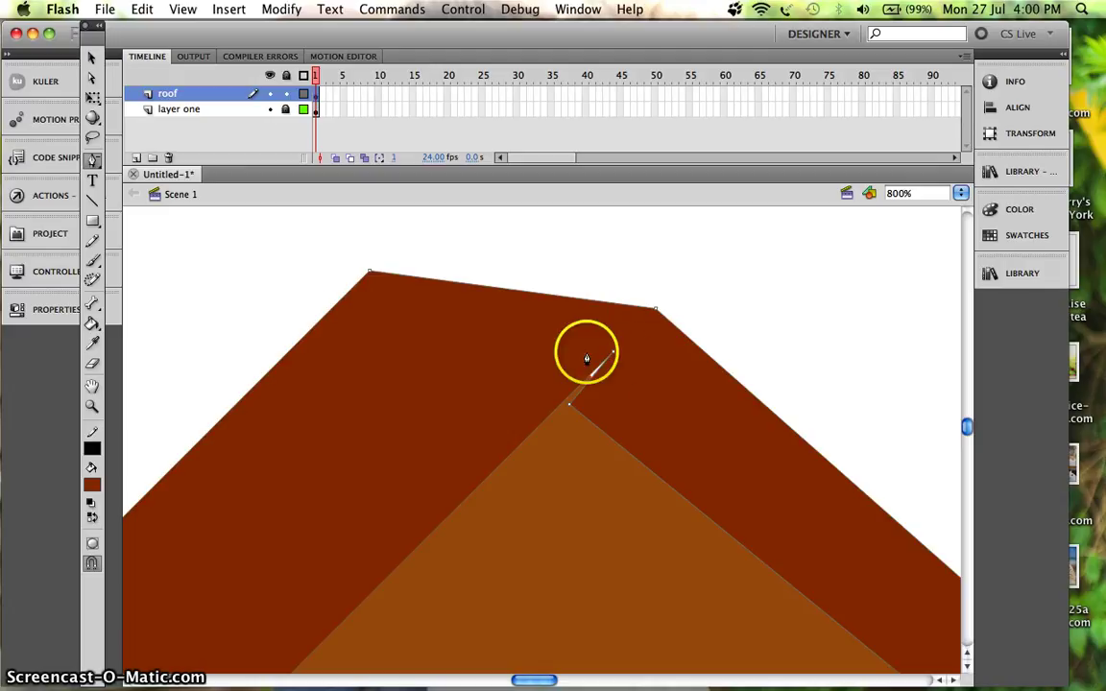
left_click(92, 161)
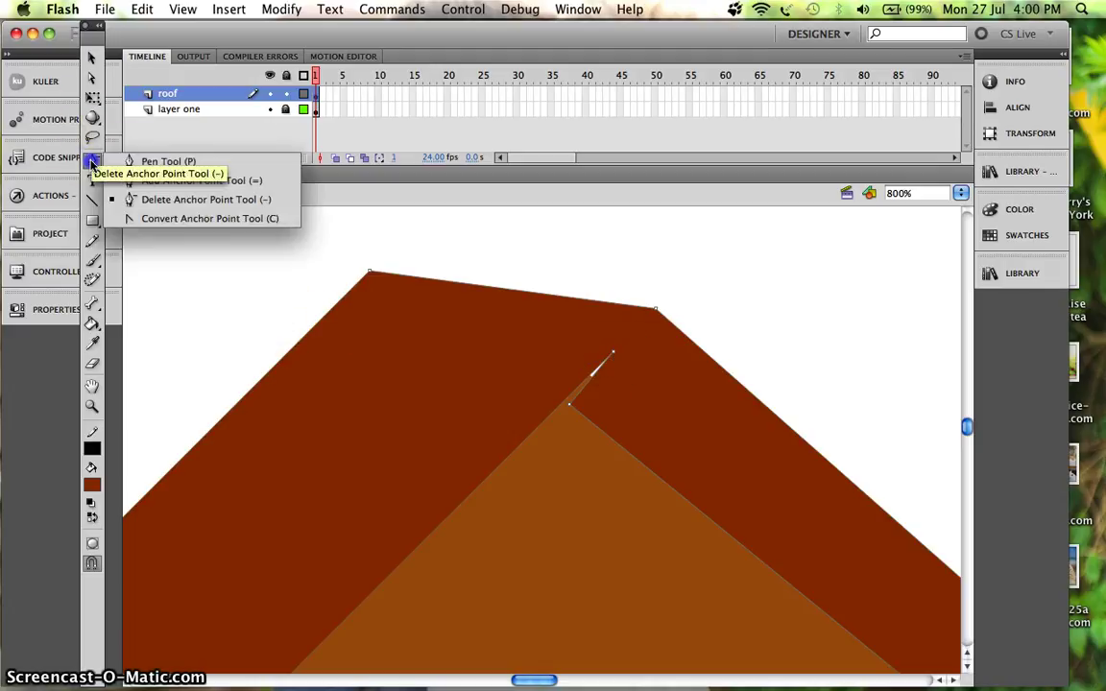
left_click(158, 161)
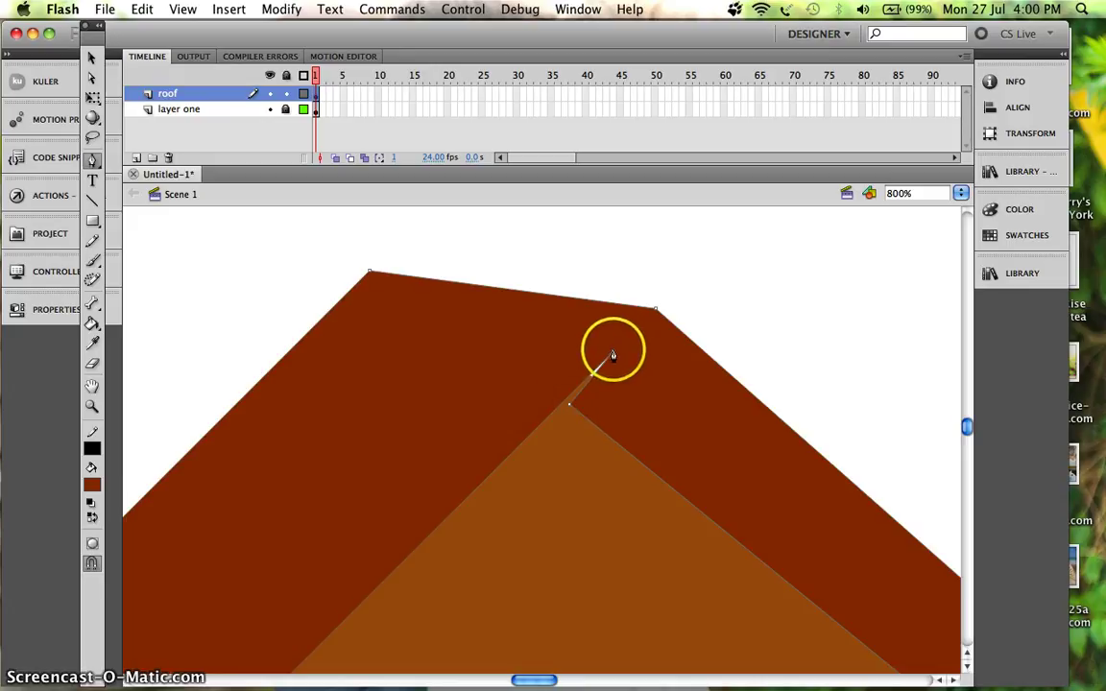
left_click(569, 407)
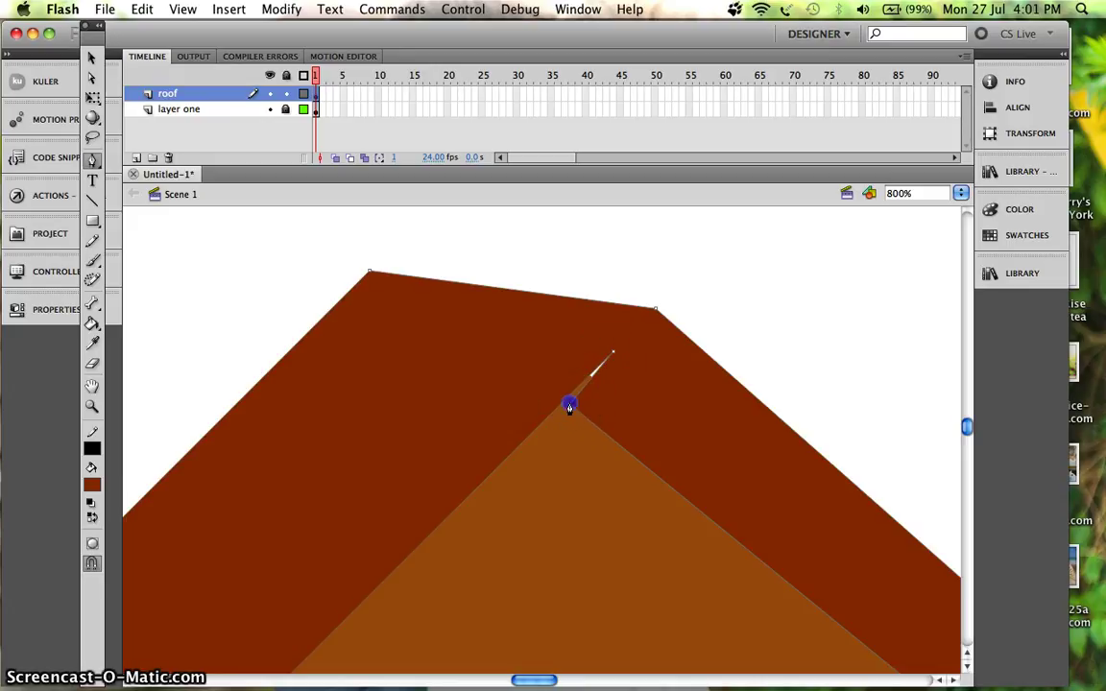
left_click_drag(557, 398, 553, 395)
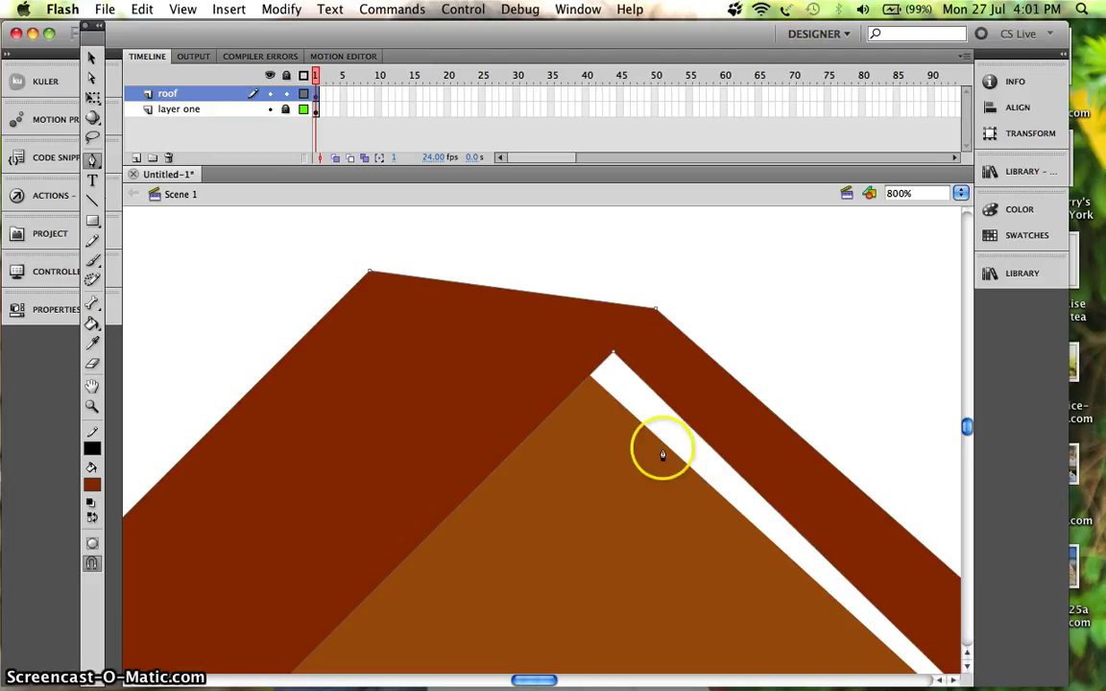
Move the roof's inner anchor point onto the gable's peak to close the white gap along the right slope
scroll(662, 455, "left", 2)
left_click(92, 77)
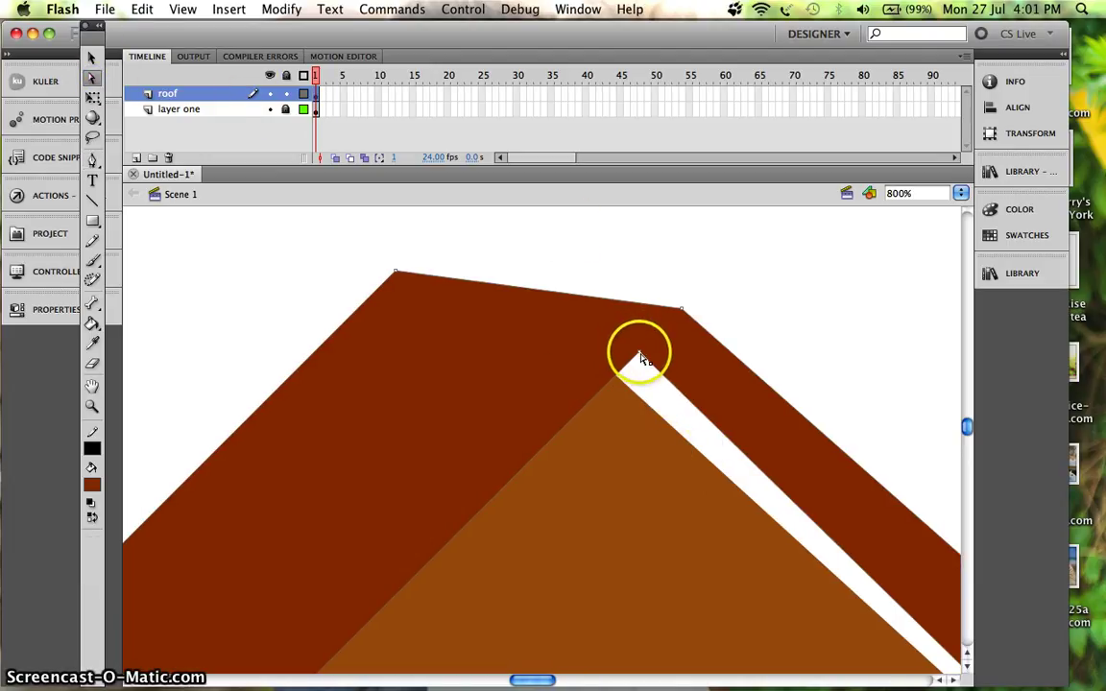
left_click_drag(639, 357, 605, 388)
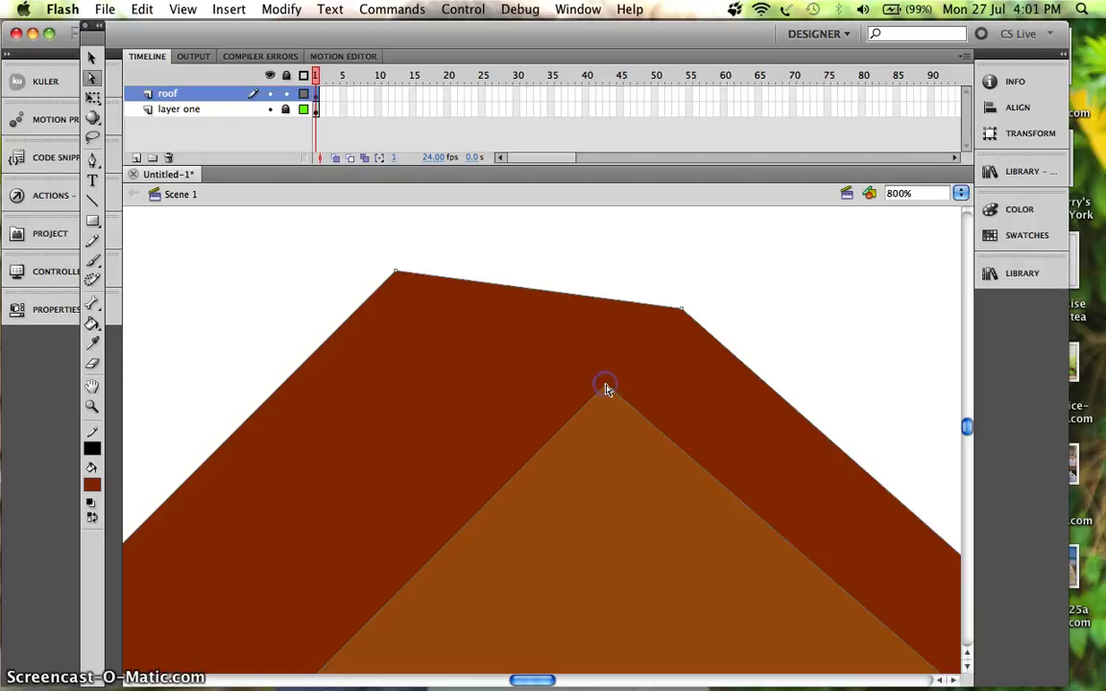
Reposition the roof's two ridge corner points, placing the right one above the gable's peak and the left one farther out and slightly higher
key("super+minus")
key("super+minus")
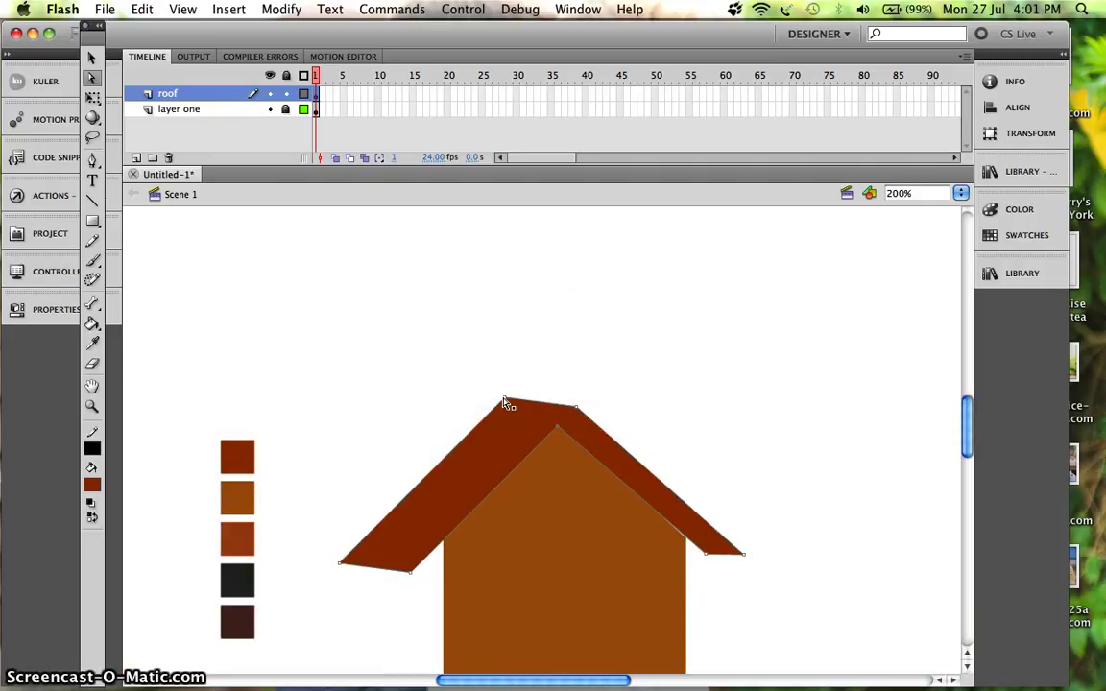
left_click_drag(506, 401, 499, 409)
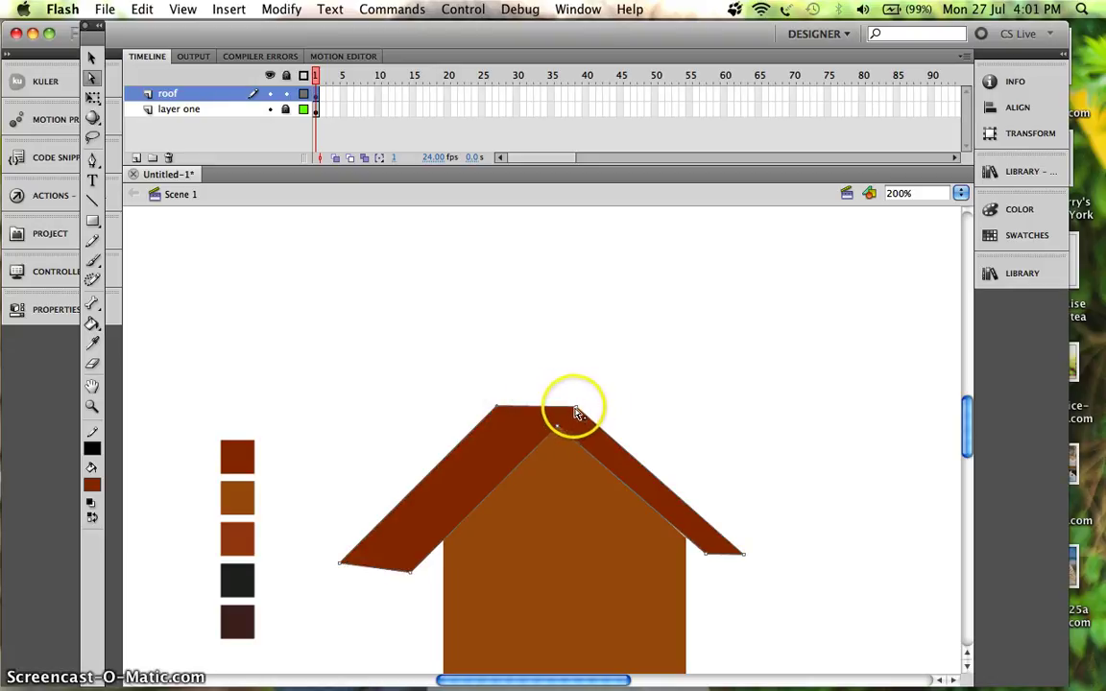
left_click_drag(575, 411, 486, 386)
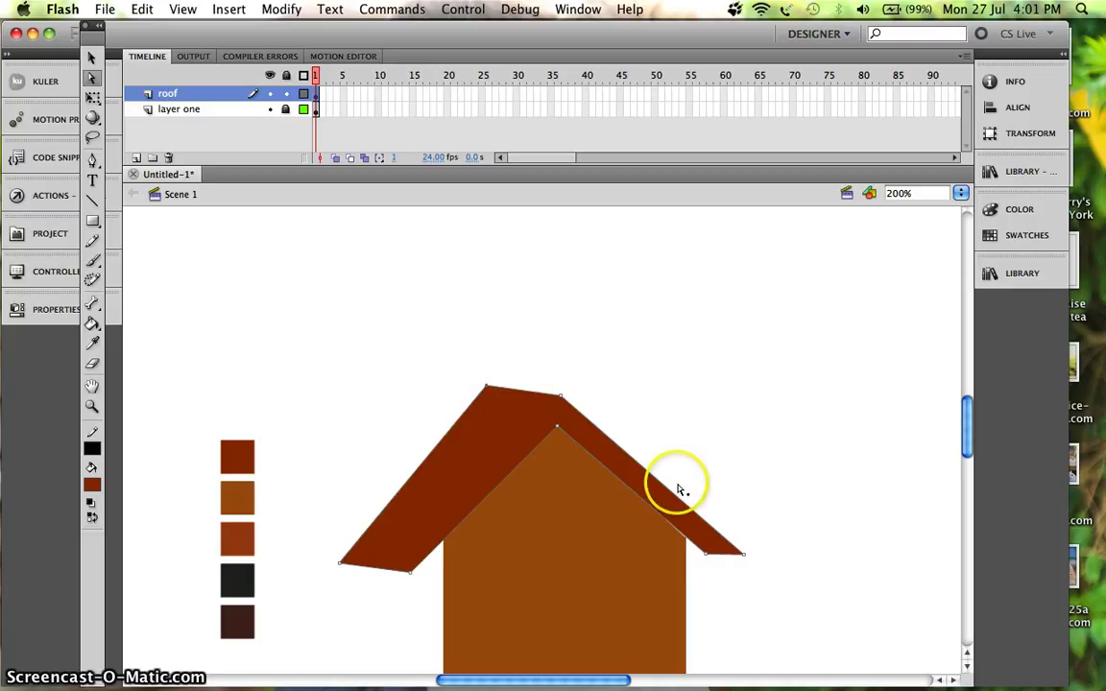
Move the inner corner points of both roof eaves inward toward the wall edges, then deselect the roof
scroll(635, 564, "down", 5)
scroll(635, 565, "left", 3)
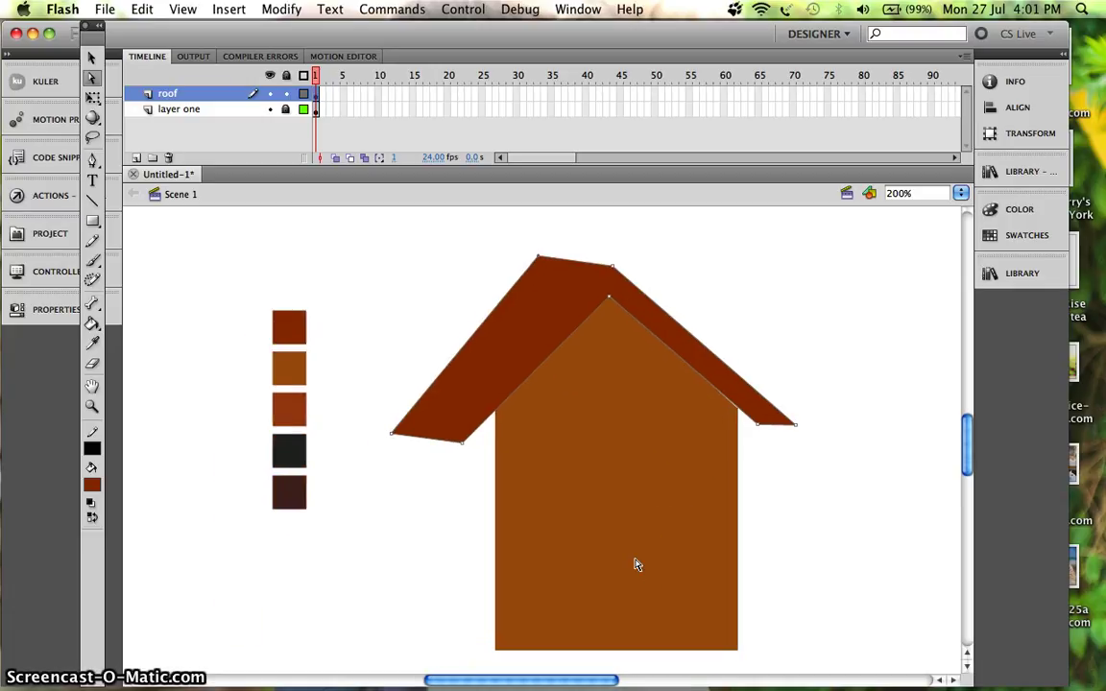
left_click(439, 523)
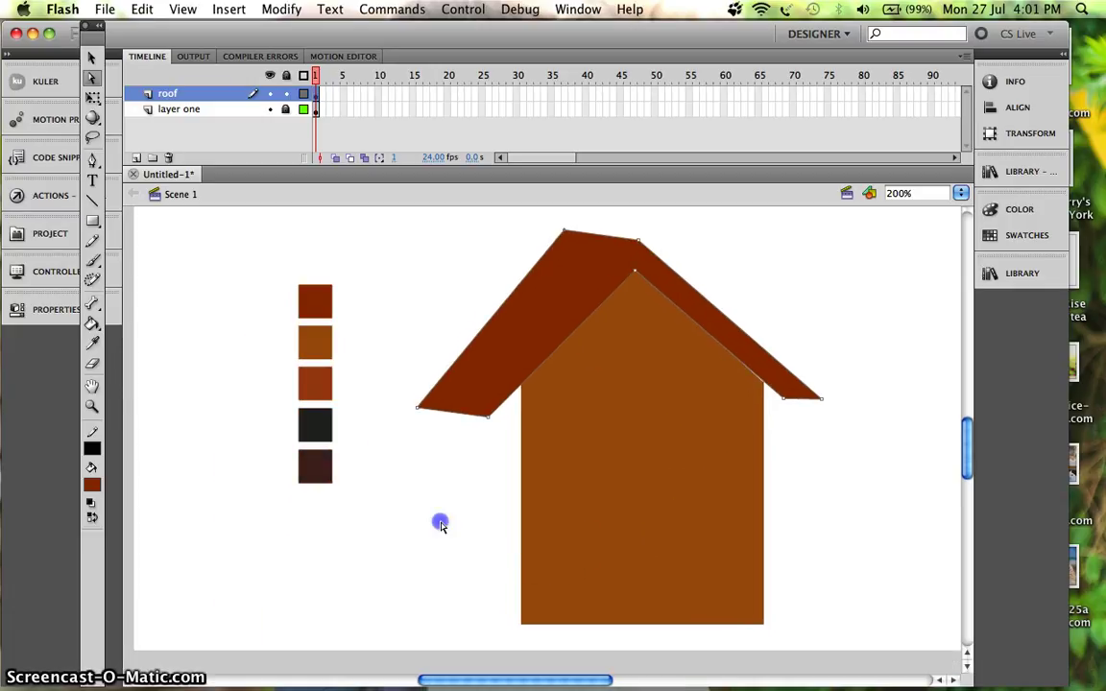
left_click(486, 419)
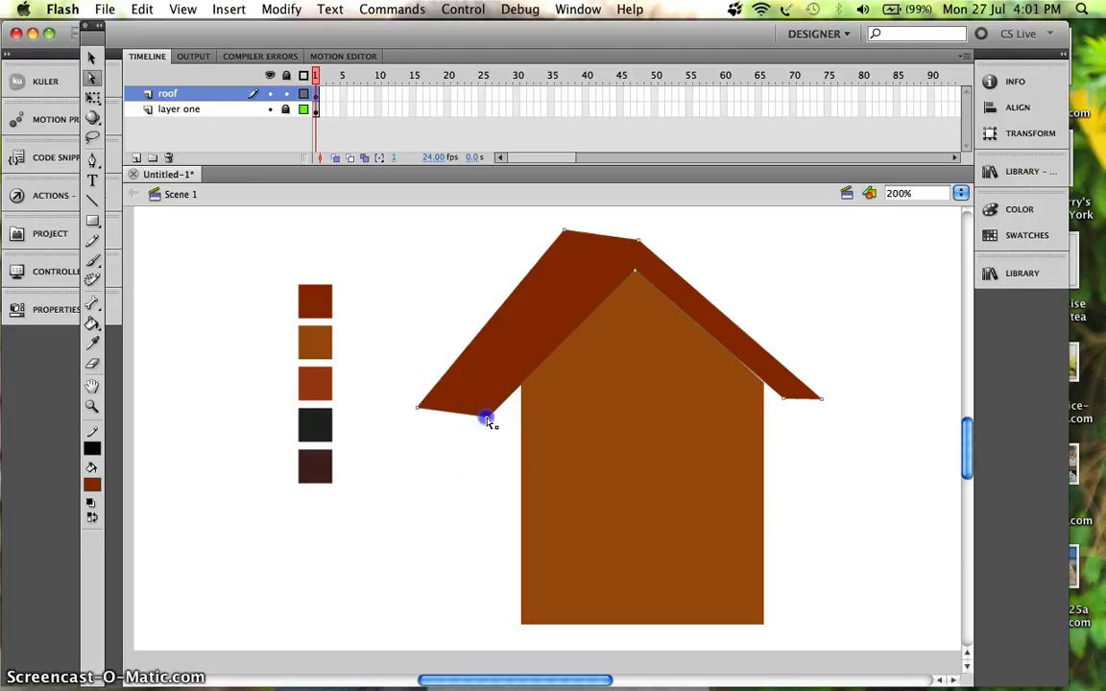
left_click_drag(518, 422, 514, 424)
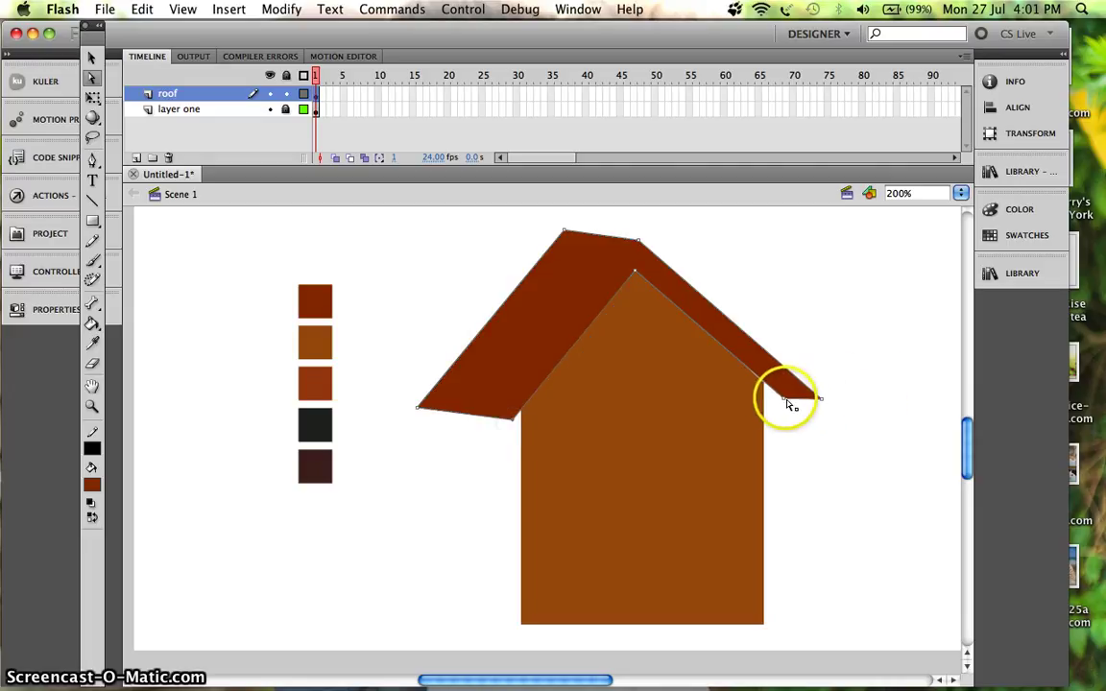
left_click_drag(782, 395, 761, 403)
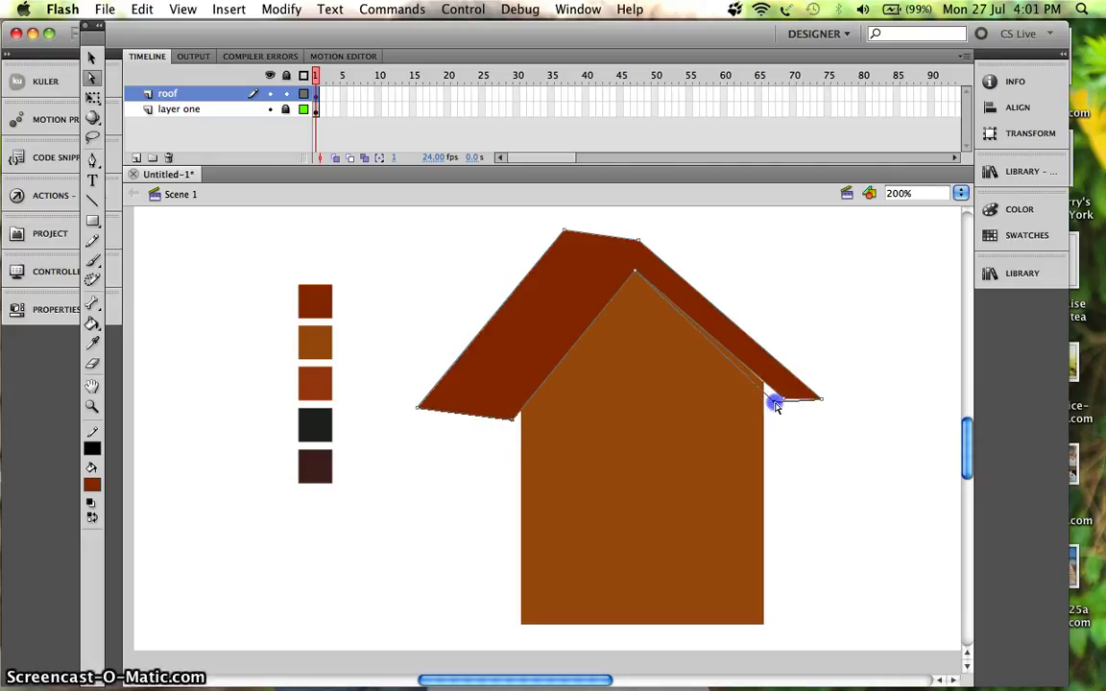
left_click(807, 476)
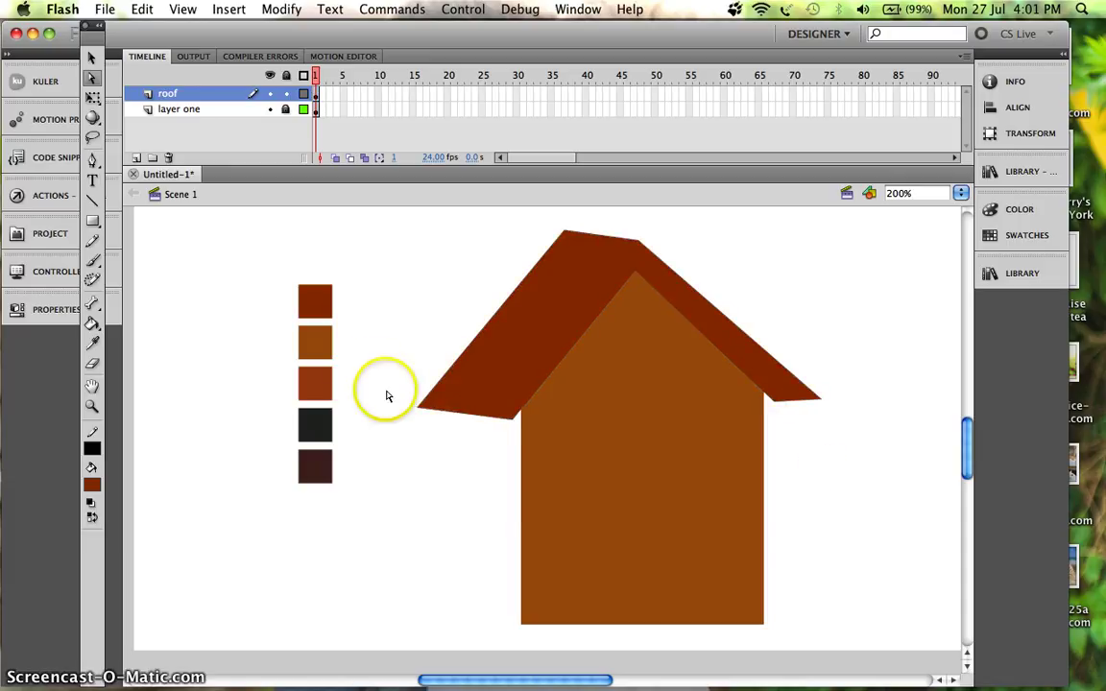
Lock the roof layer and add a layer named "side of house" between the roof and layer one
left_click(286, 93)
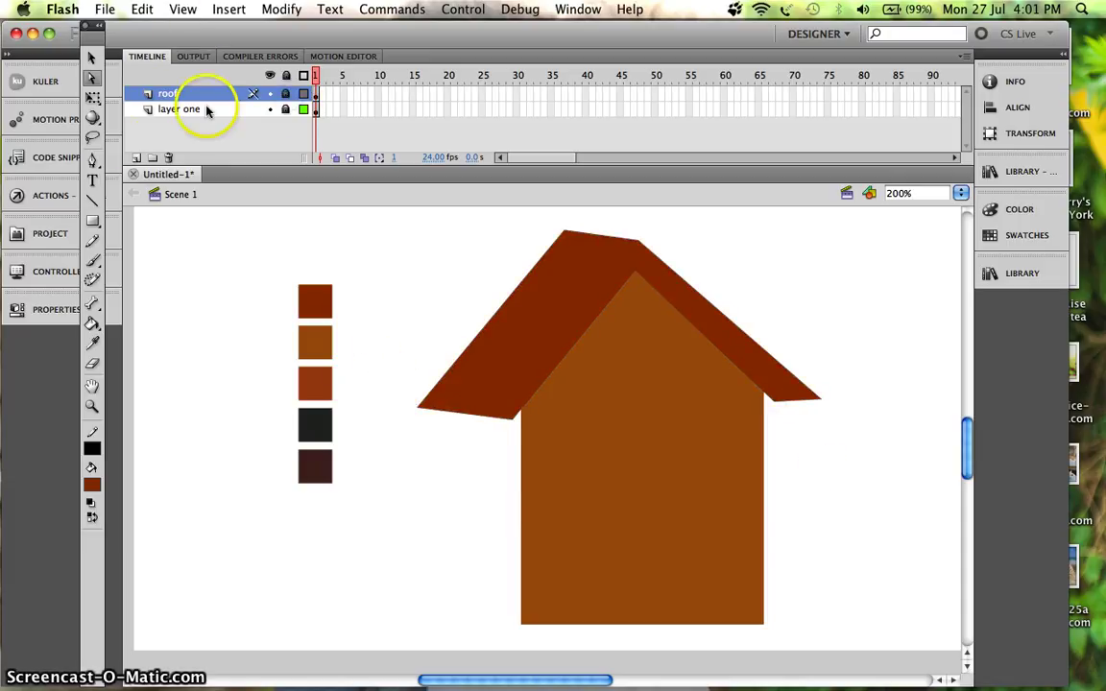
left_click(139, 157)
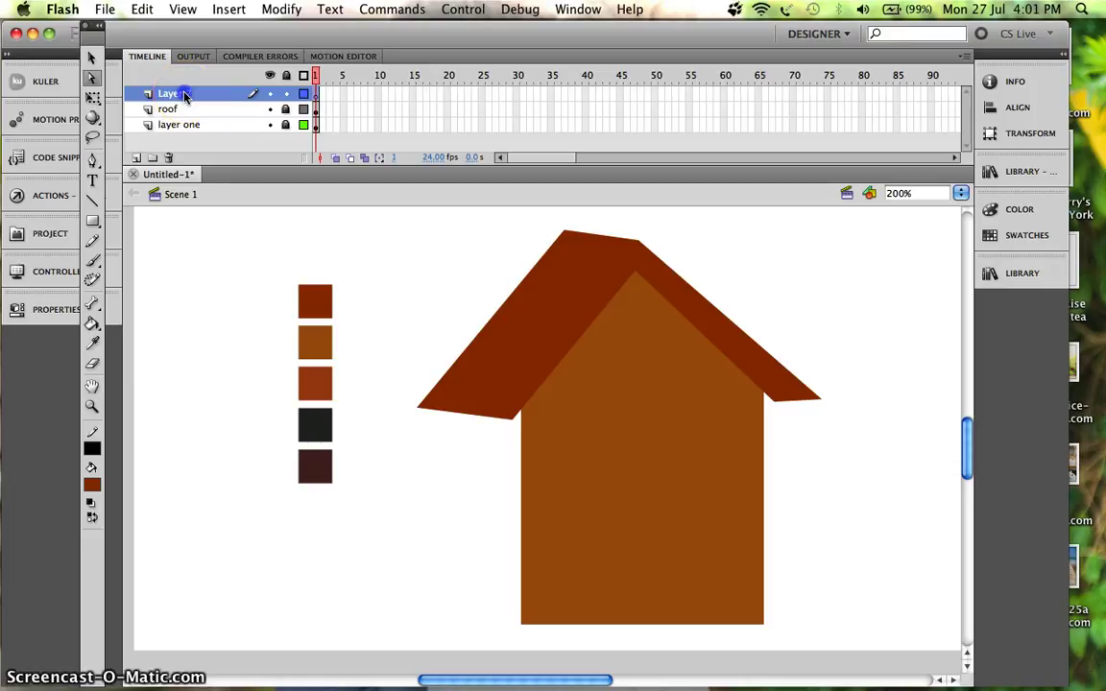
double_click(178, 93)
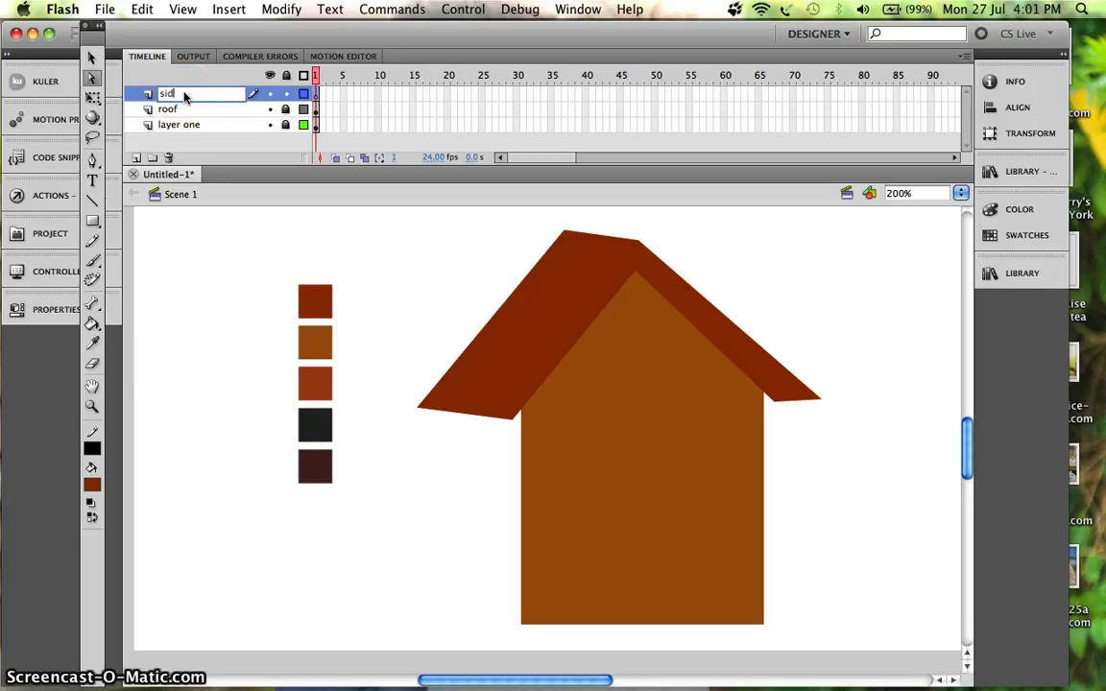
type("side of house")
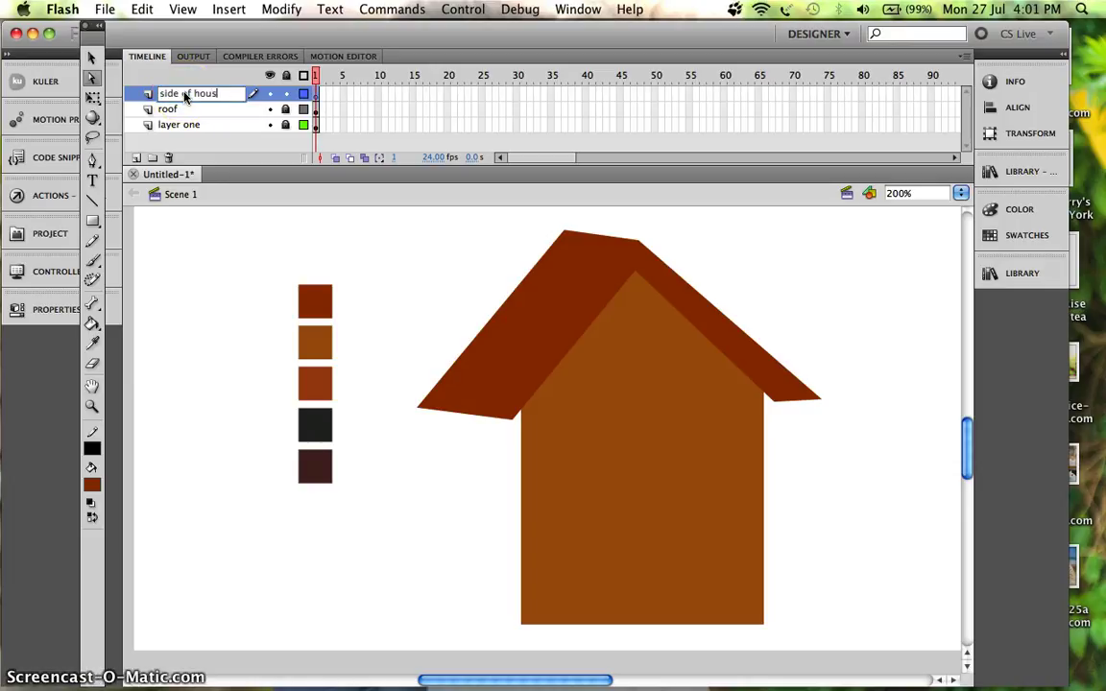
key("Return")
left_click_drag(185, 94, 202, 119)
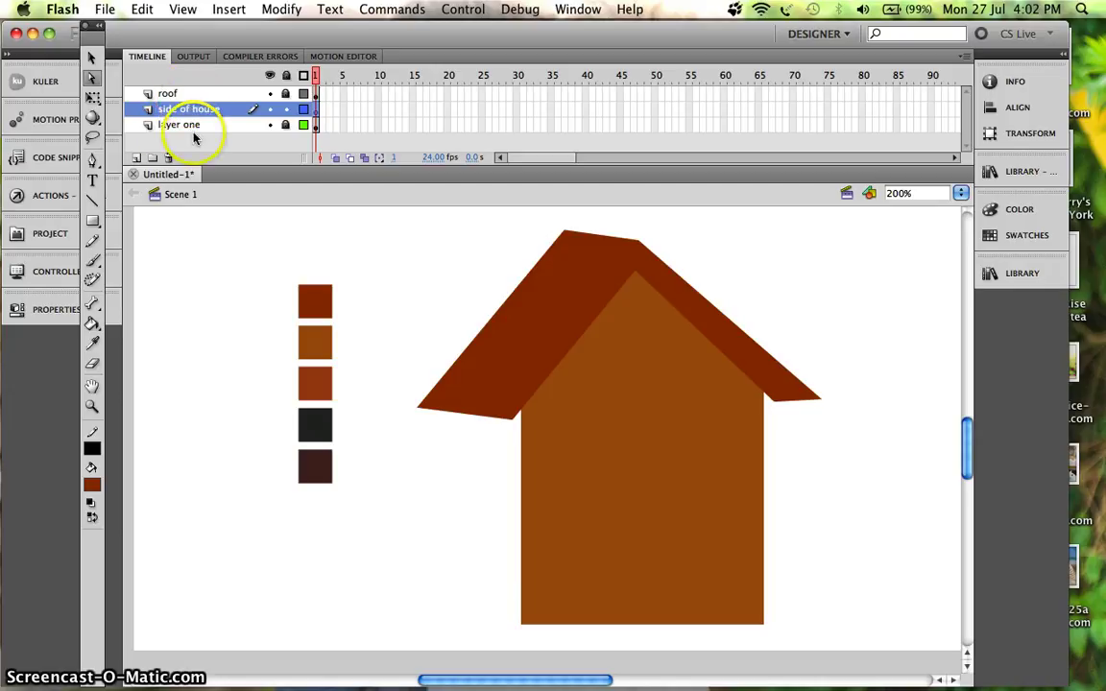
left_click(93, 222)
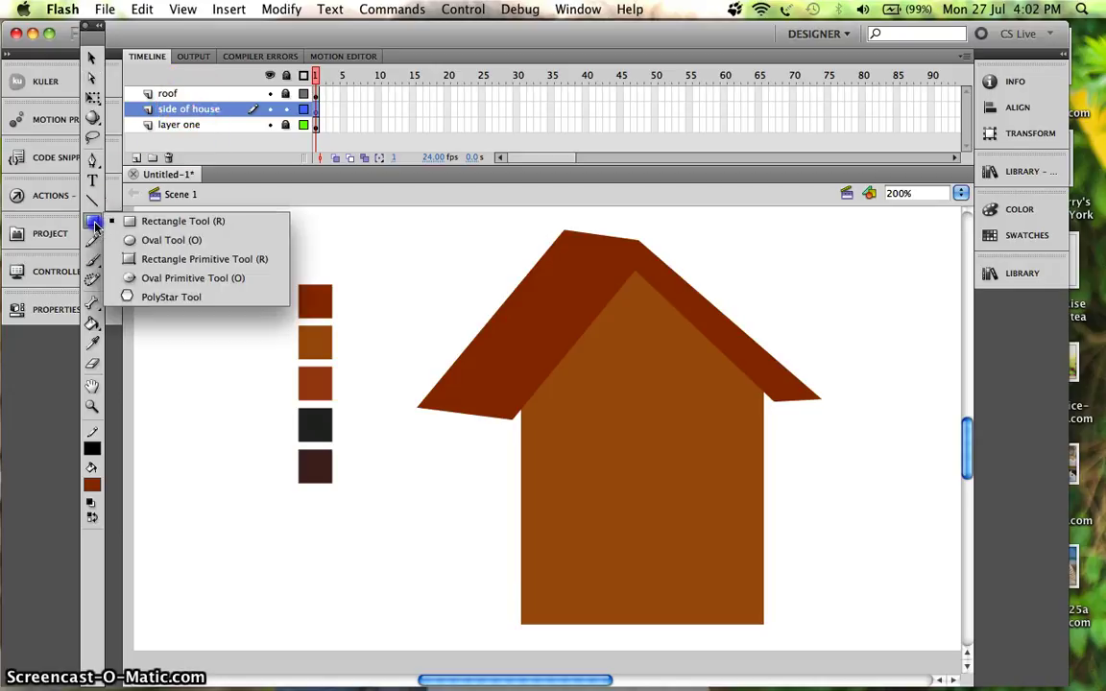
left_click(165, 222)
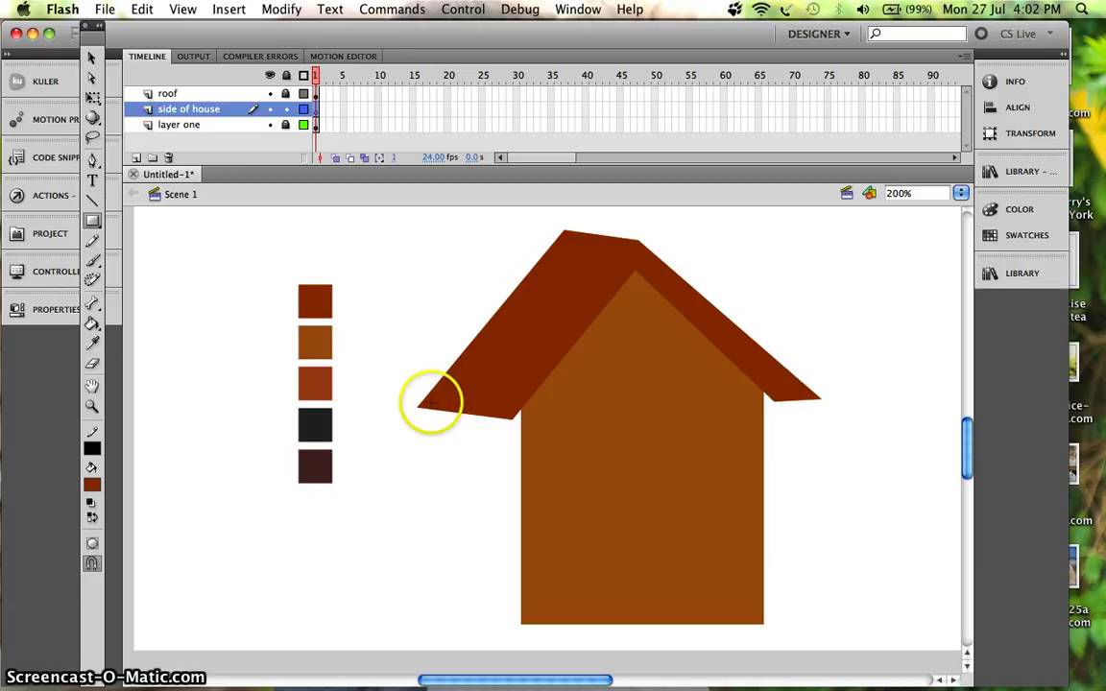
left_click_drag(430, 411, 541, 625)
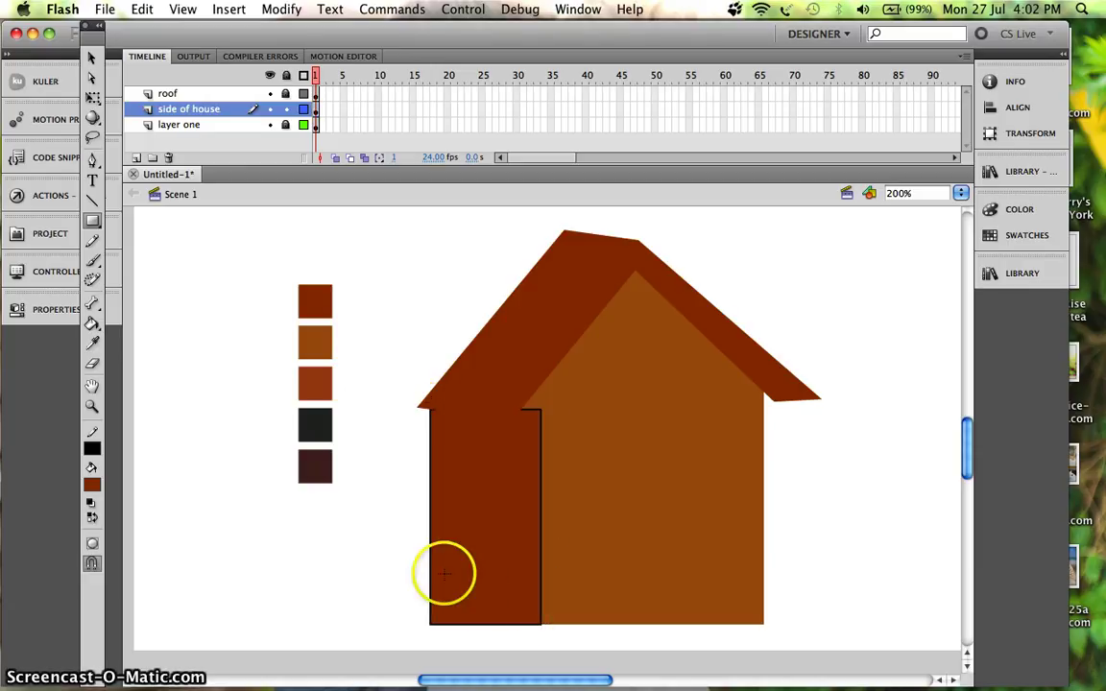
key("v")
left_click_drag(476, 554, 447, 562)
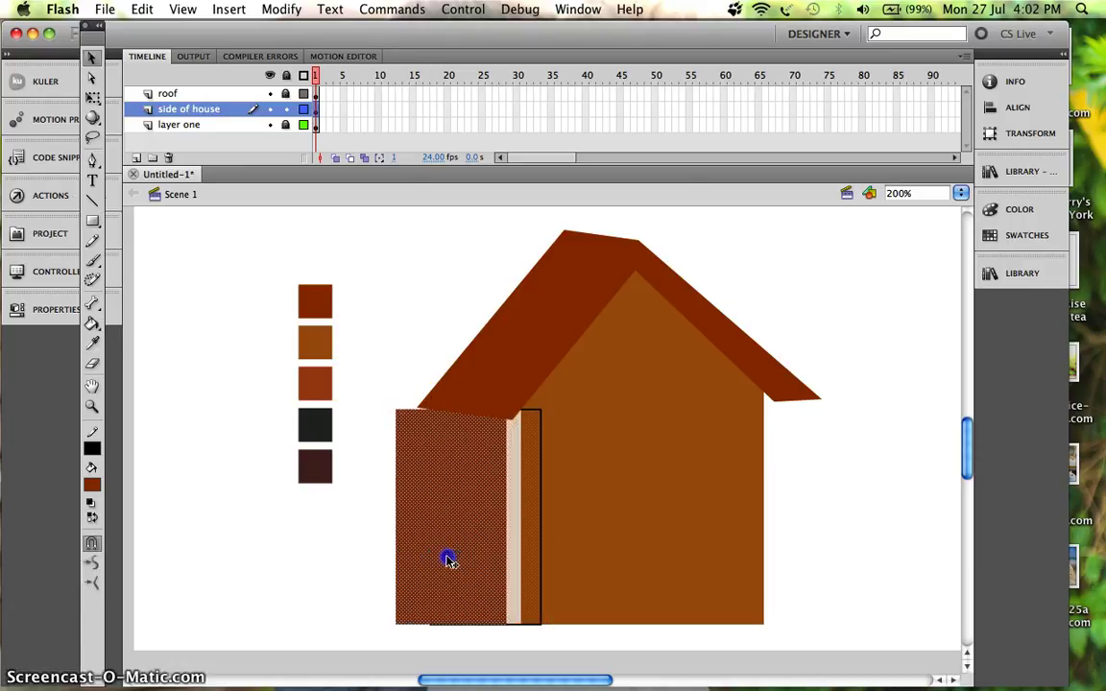
key("super+z")
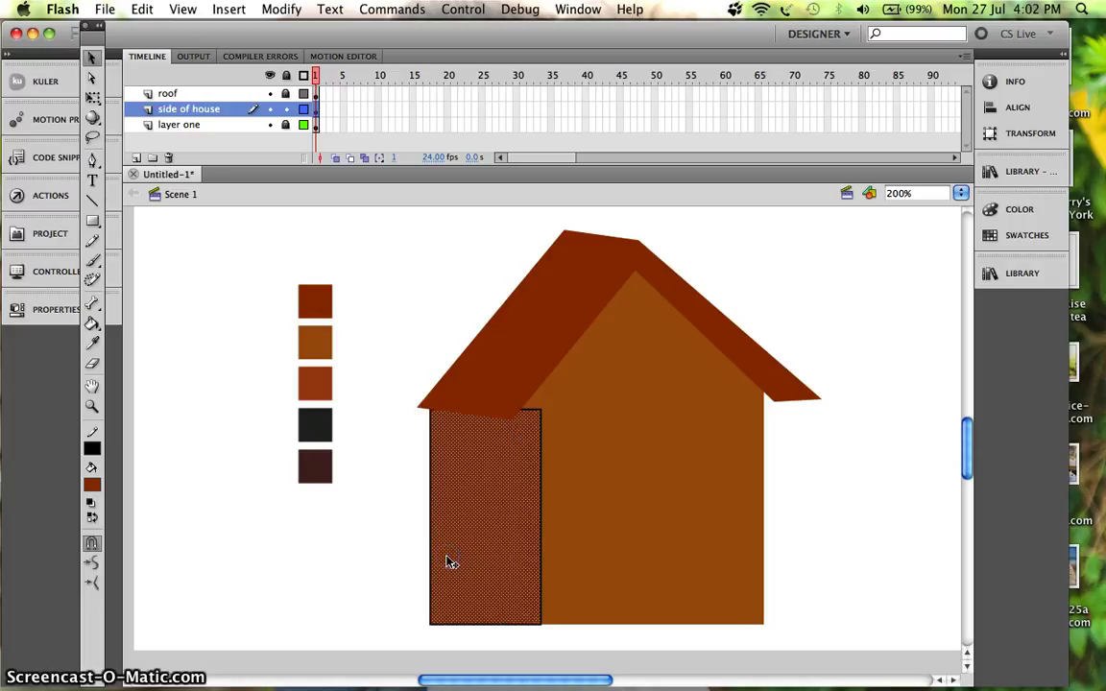
left_click(541, 562)
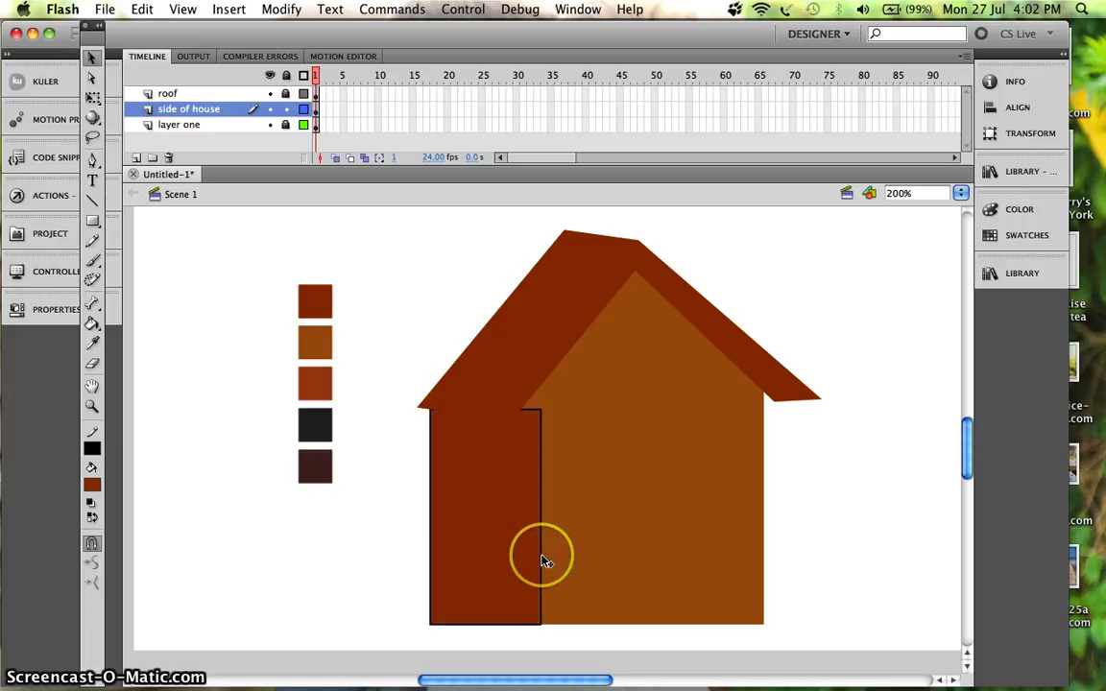
key("super+z")
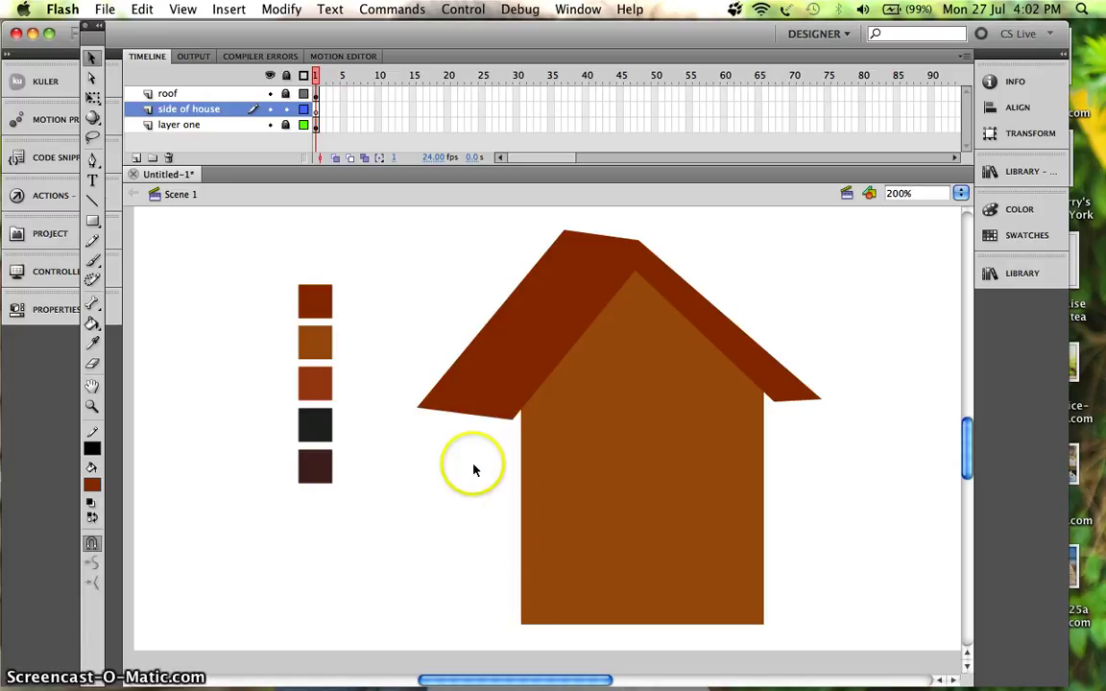
Draw a tall rectangle on the empty canvas beside the colour swatches and remove its black outline
scroll(147, 511, "down", 3)
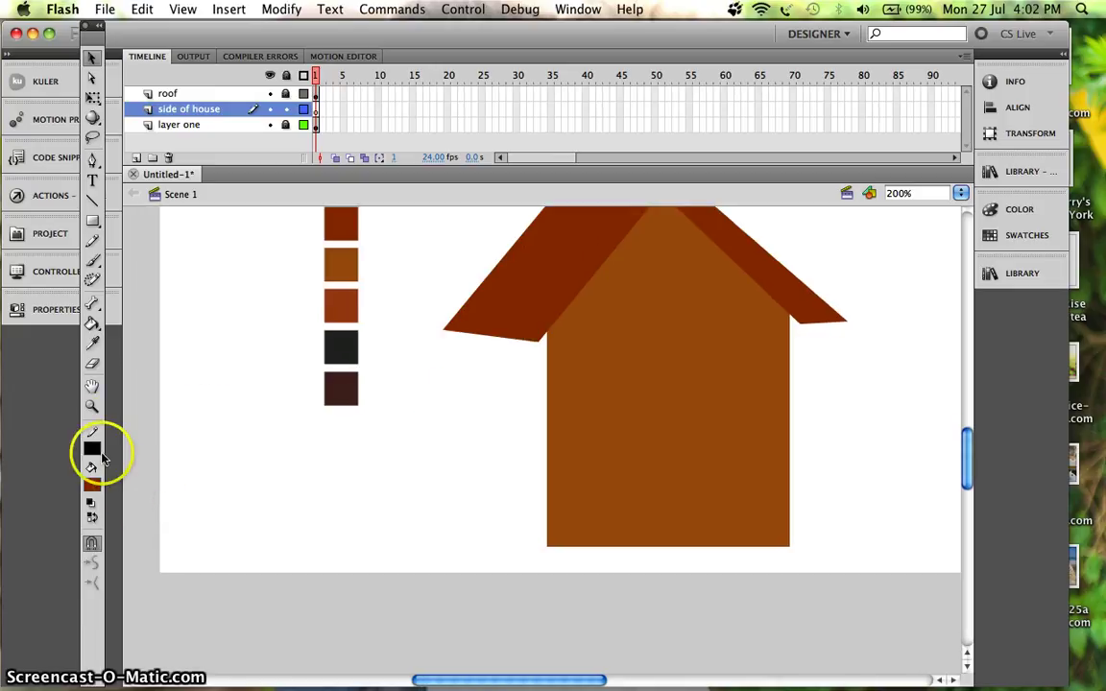
left_click(92, 220)
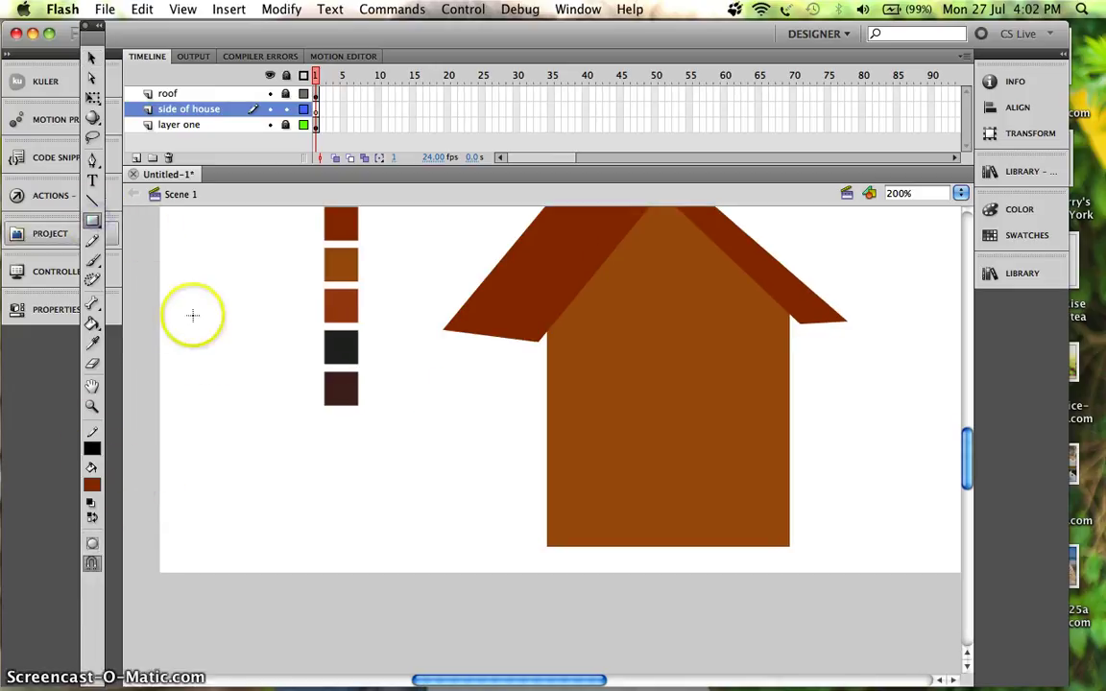
left_click_drag(186, 338, 311, 559)
left_click(92, 59)
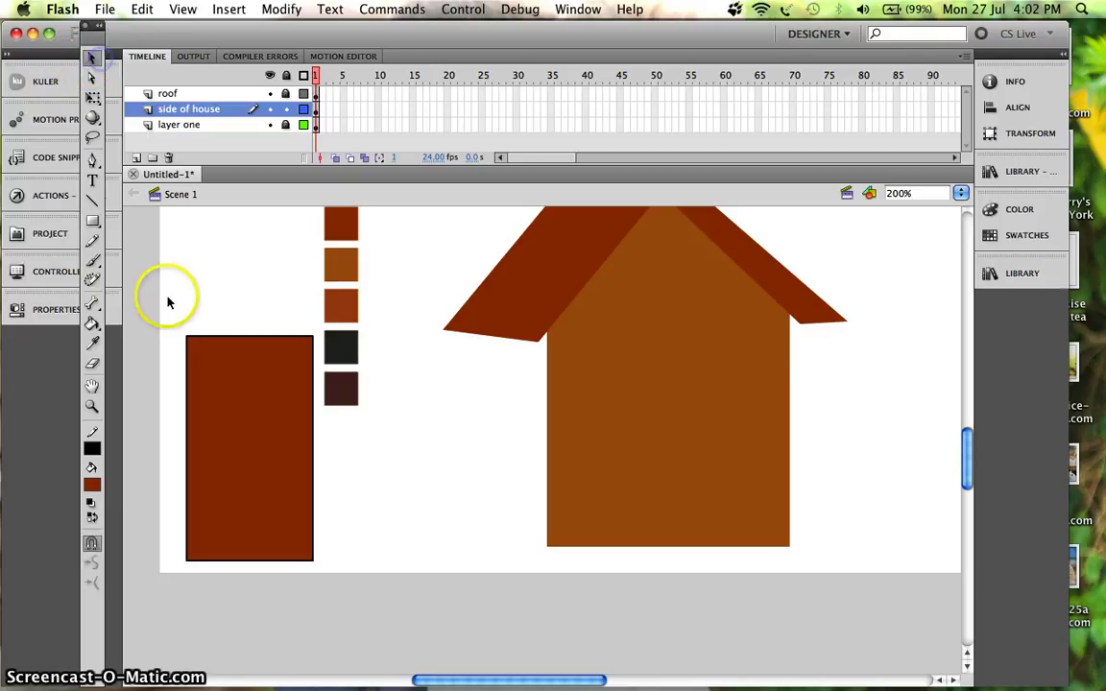
left_click_drag(167, 302, 316, 592)
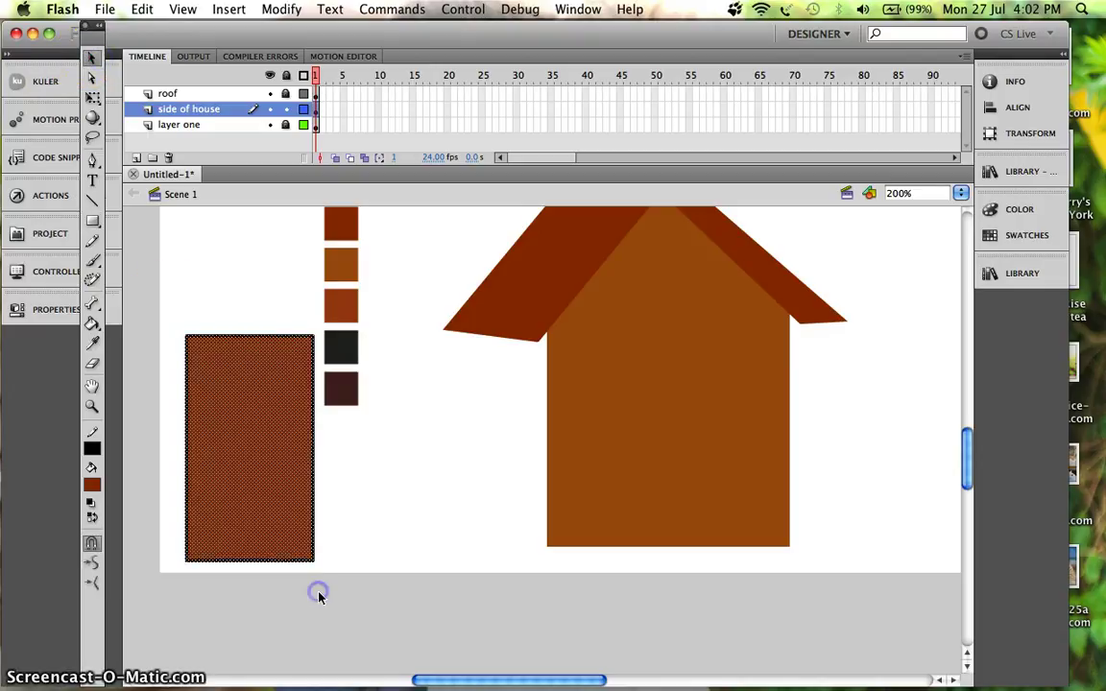
left_click(92, 448)
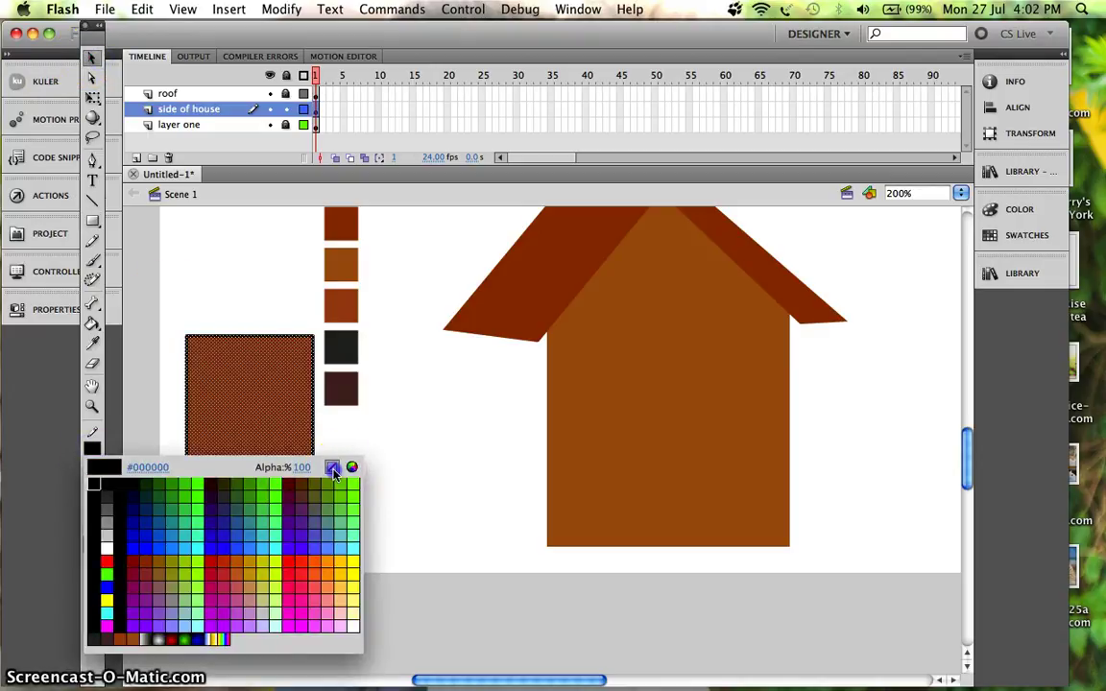
left_click(332, 467)
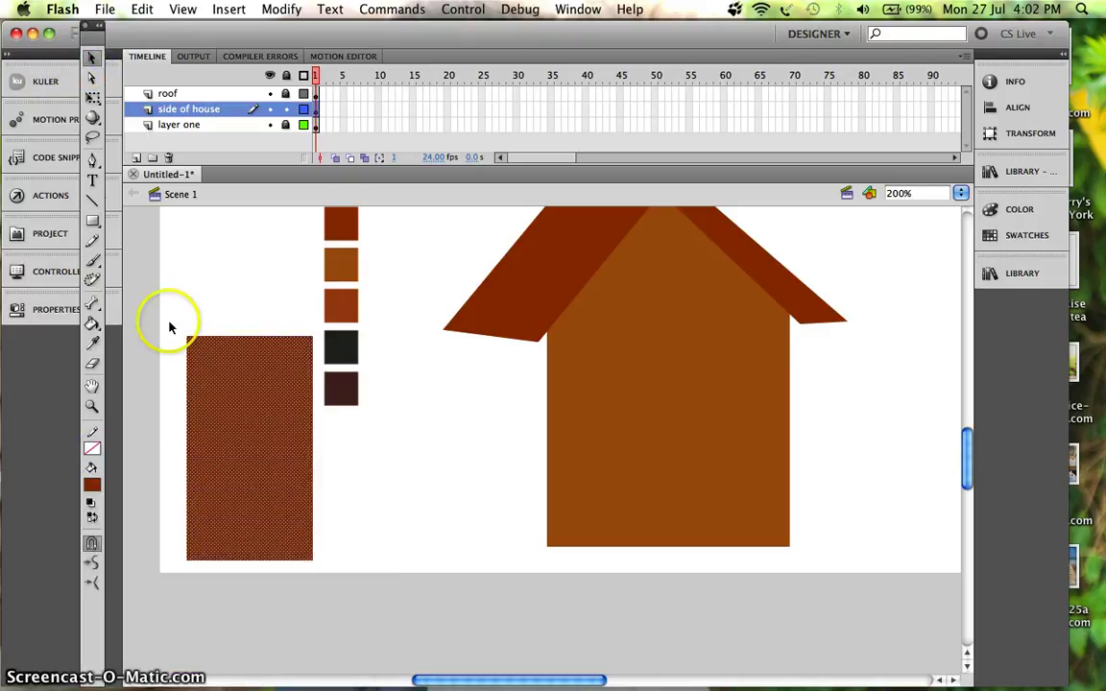
Fill the rectangle with the third swatch's reddish brown and move it under the left eave, overlapping the front wall with their bases aligned
left_click(93, 343)
left_click(343, 304)
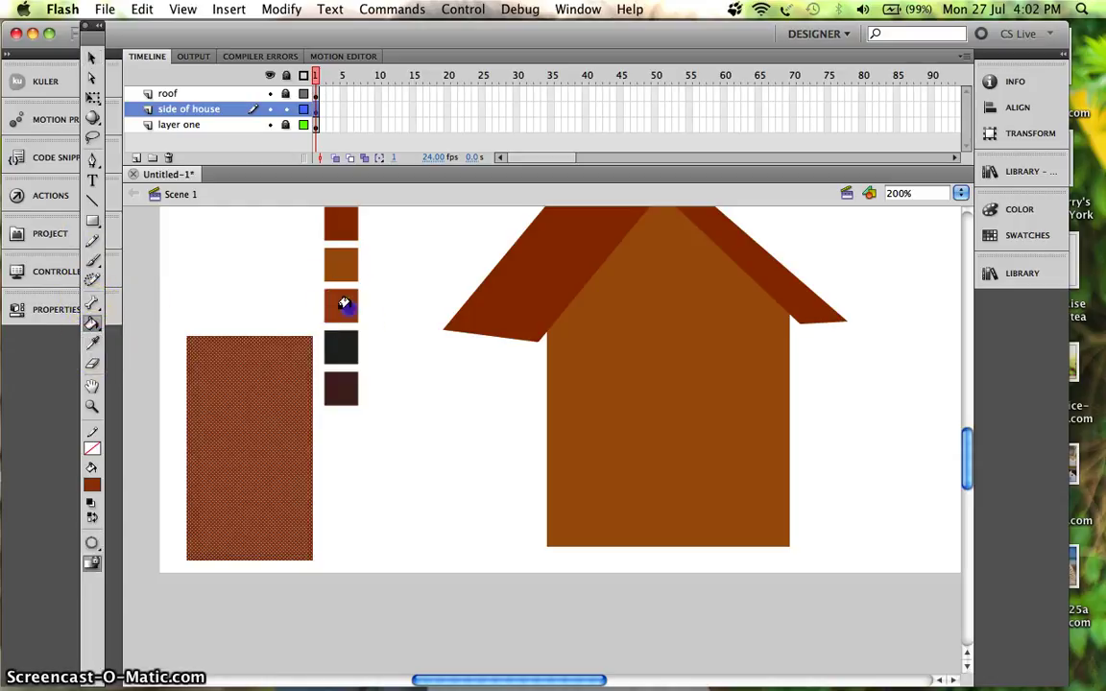
left_click(264, 446)
left_click(92, 59)
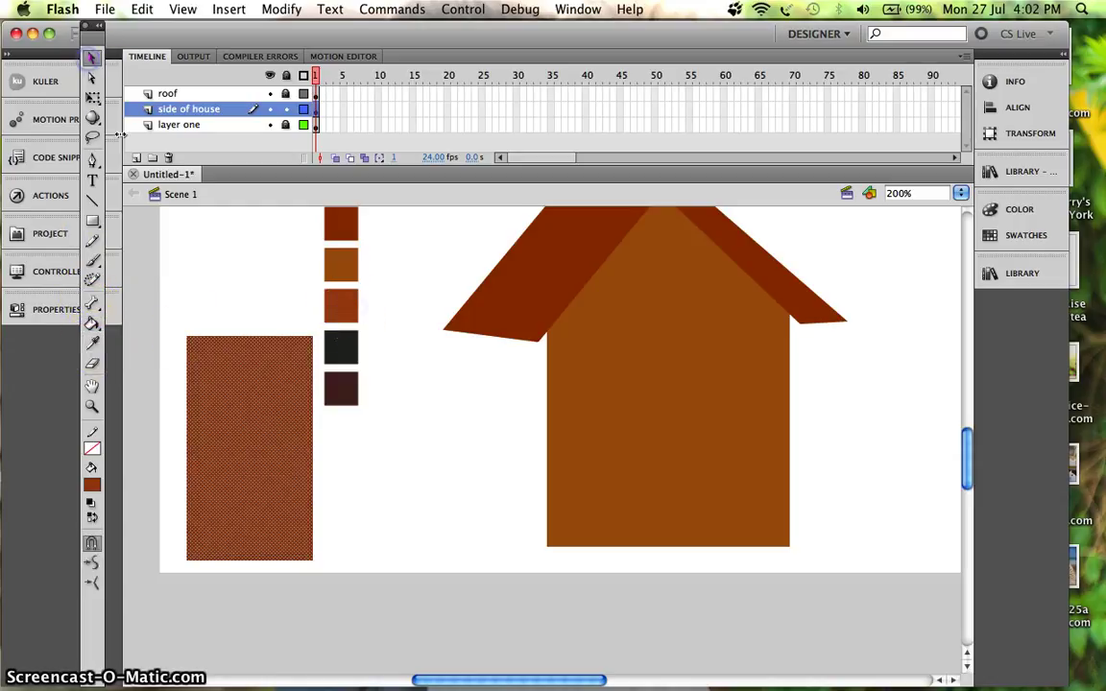
left_click_drag(195, 375, 461, 361)
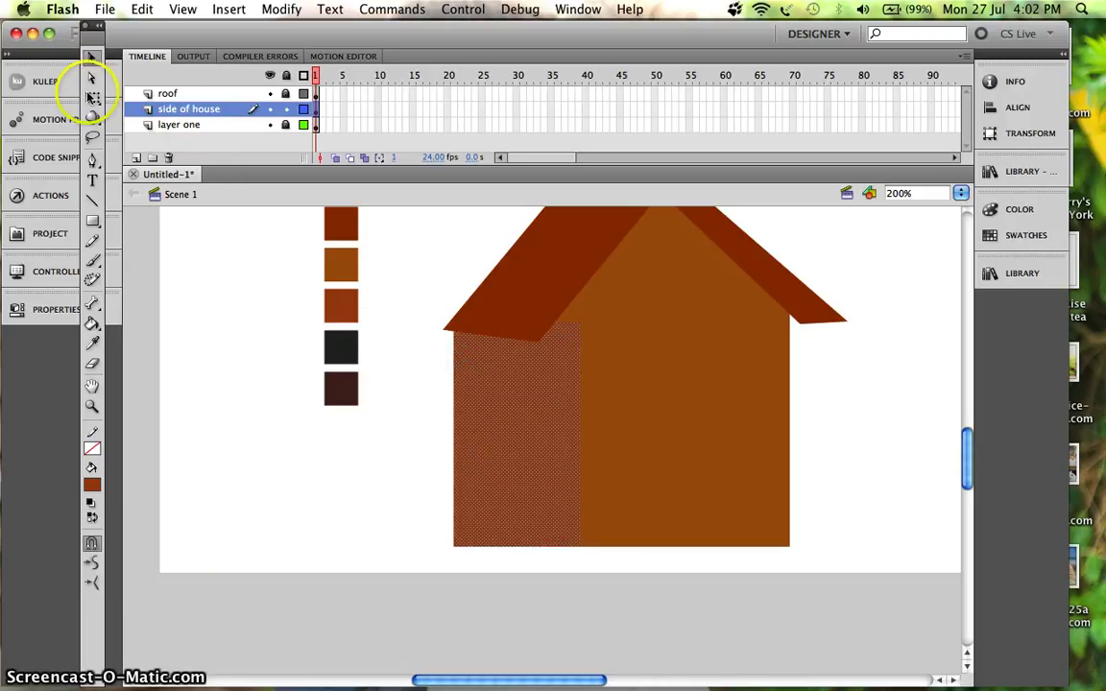
Narrow the side rectangle to end at the front wall's left edge and skew its outer edge upward for perspective
left_click(91, 97)
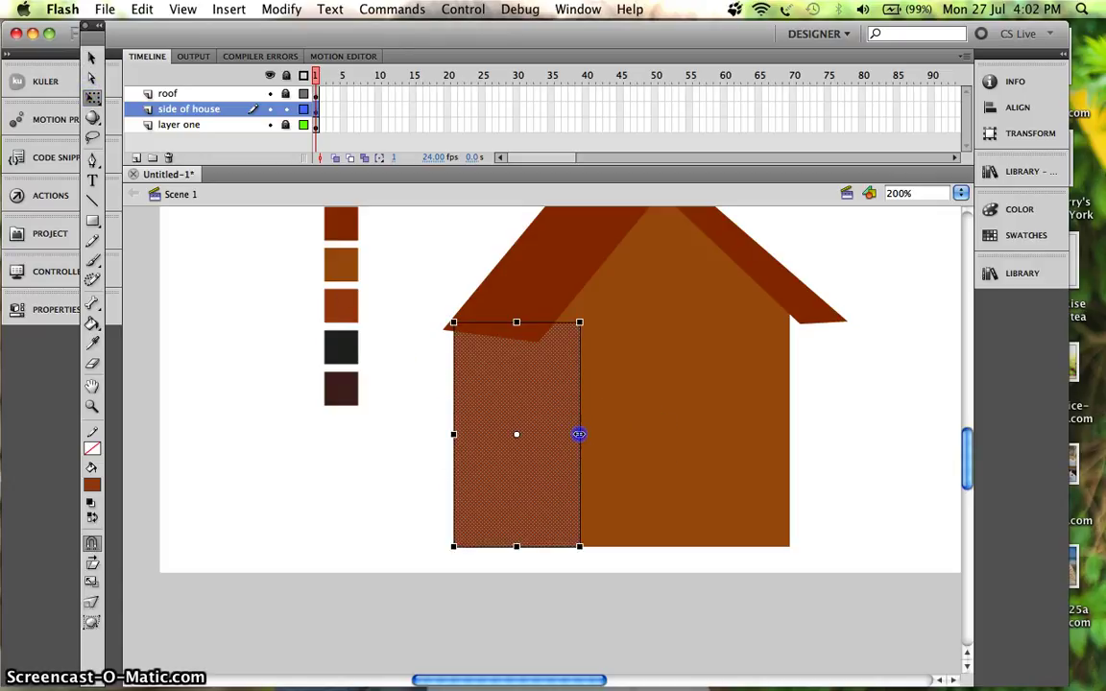
left_click_drag(579, 434, 545, 436)
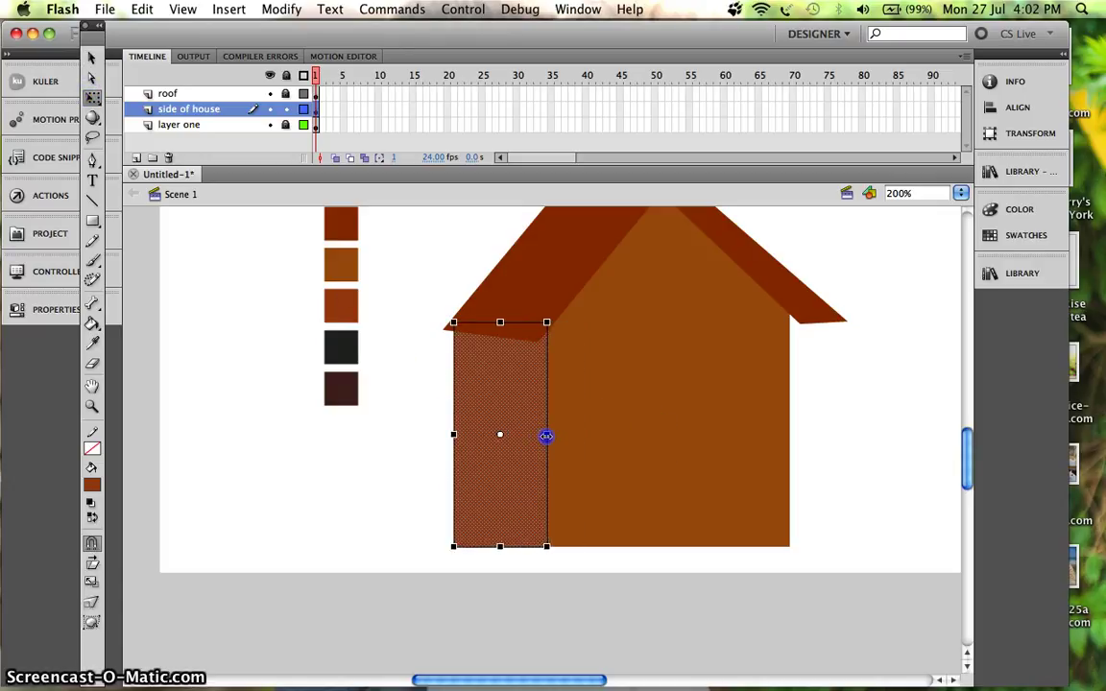
left_click_drag(451, 534, 452, 504)
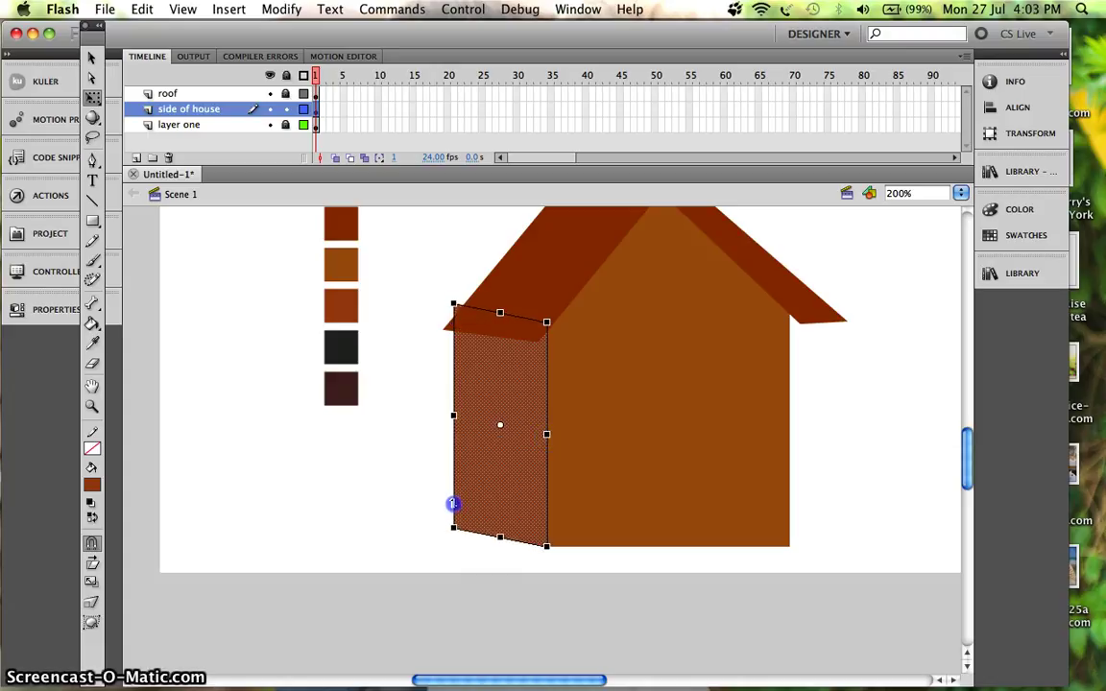
Deselect the side wall, lock the "side of house" layer and unlock the roof layer
left_click(805, 484)
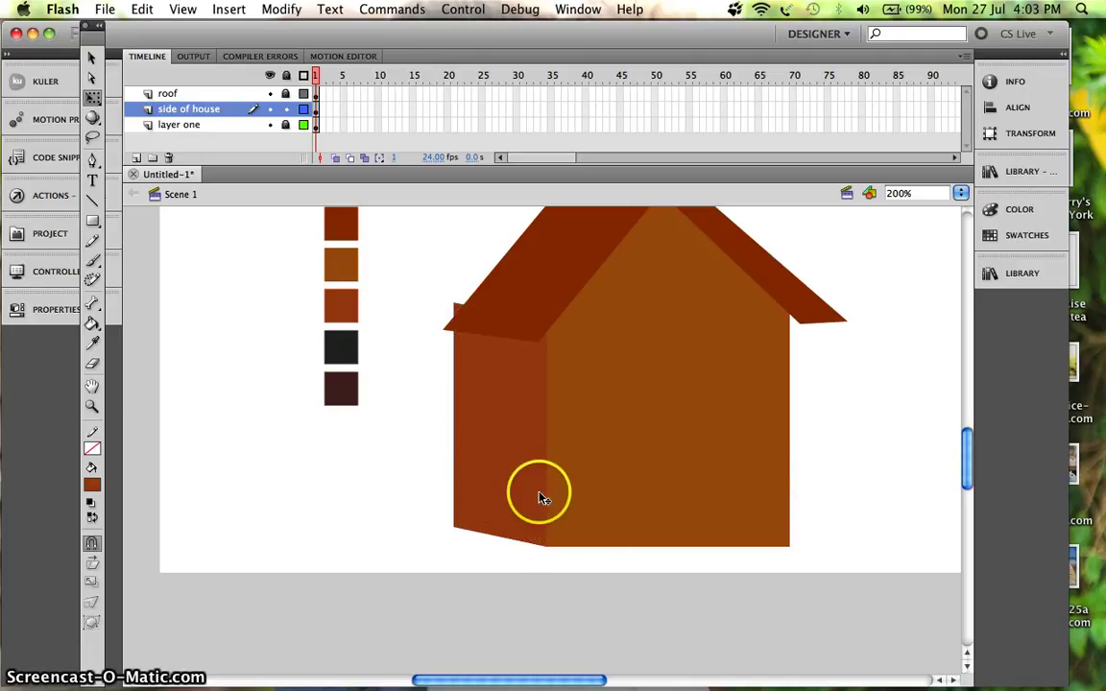
scroll(587, 497, "up", 3)
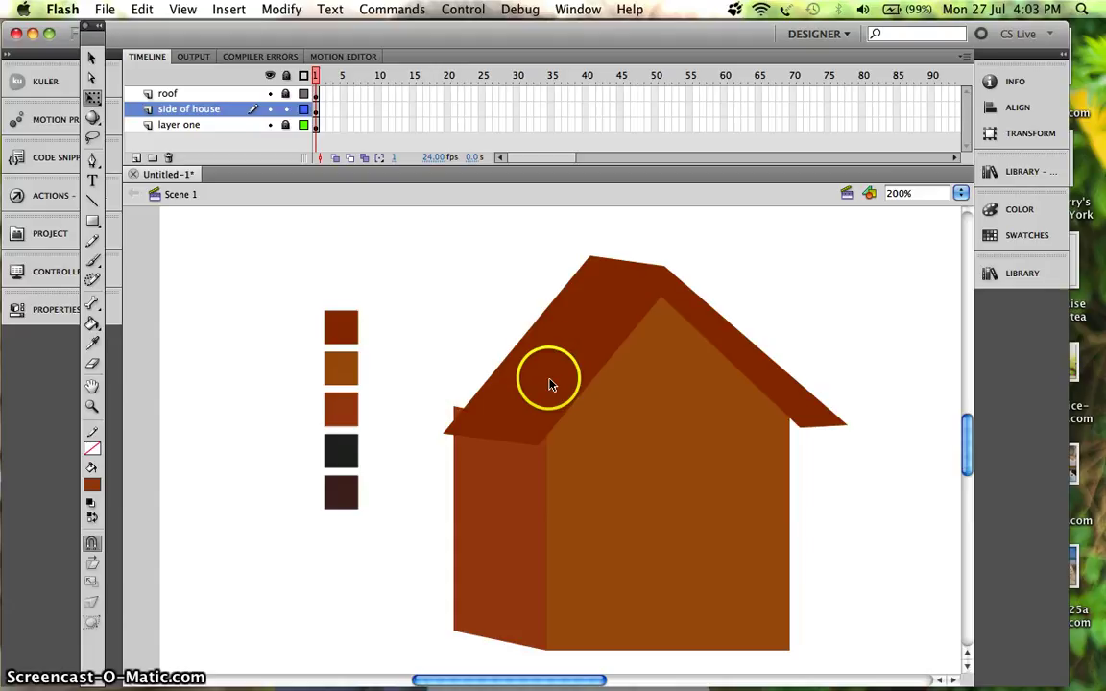
left_click(285, 109)
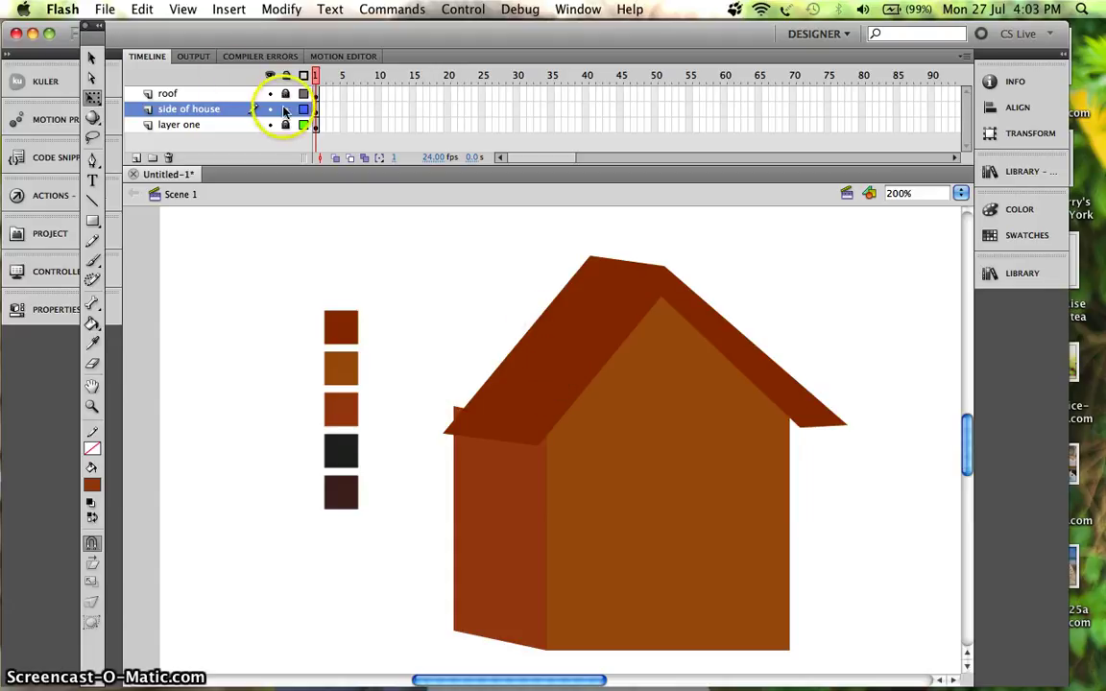
left_click(286, 94)
left_click(286, 94)
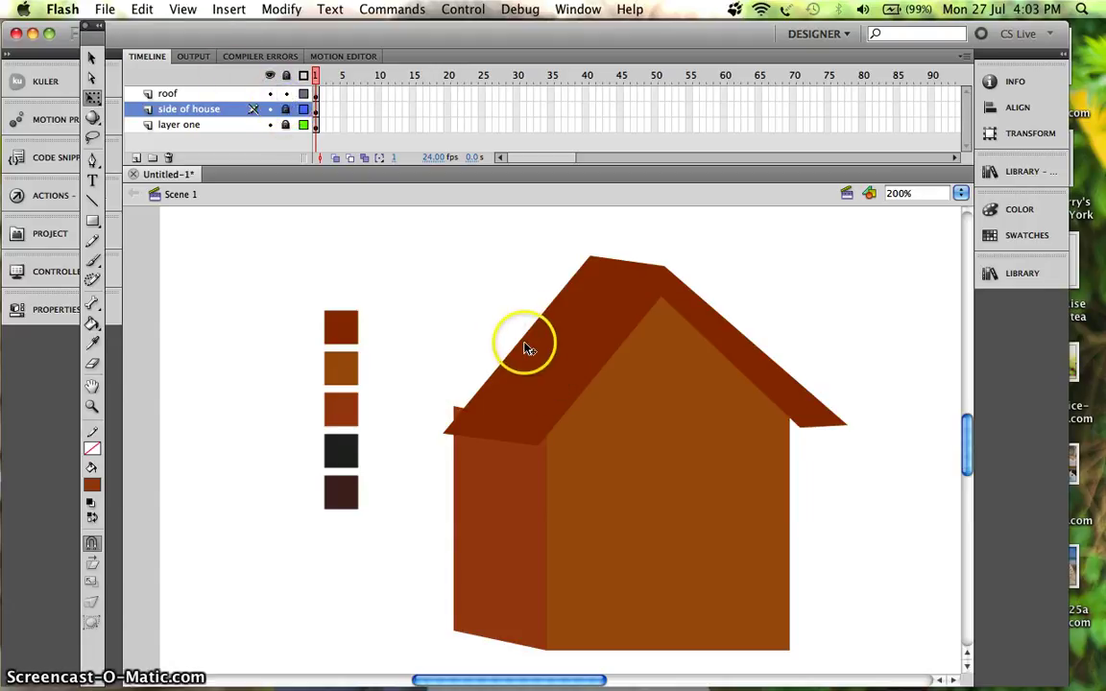
Widen the roof so its left eave overhangs the side wall, and reposition it over the front wall's gable
left_click(521, 343)
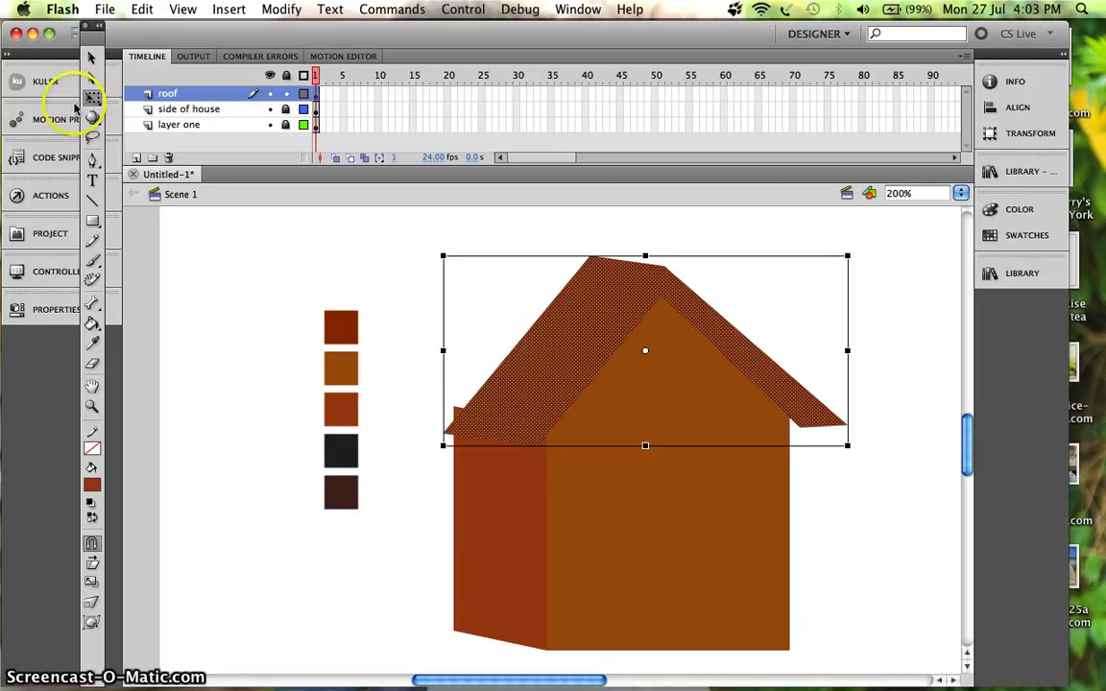
left_click_drag(443, 255, 425, 249)
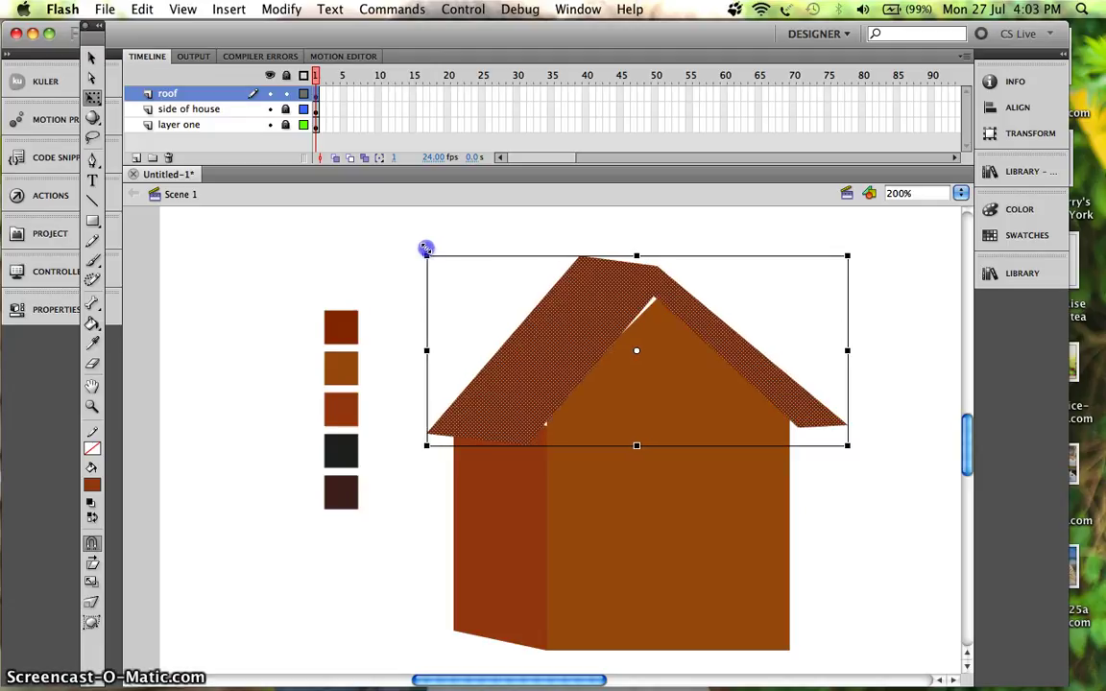
left_click(635, 326)
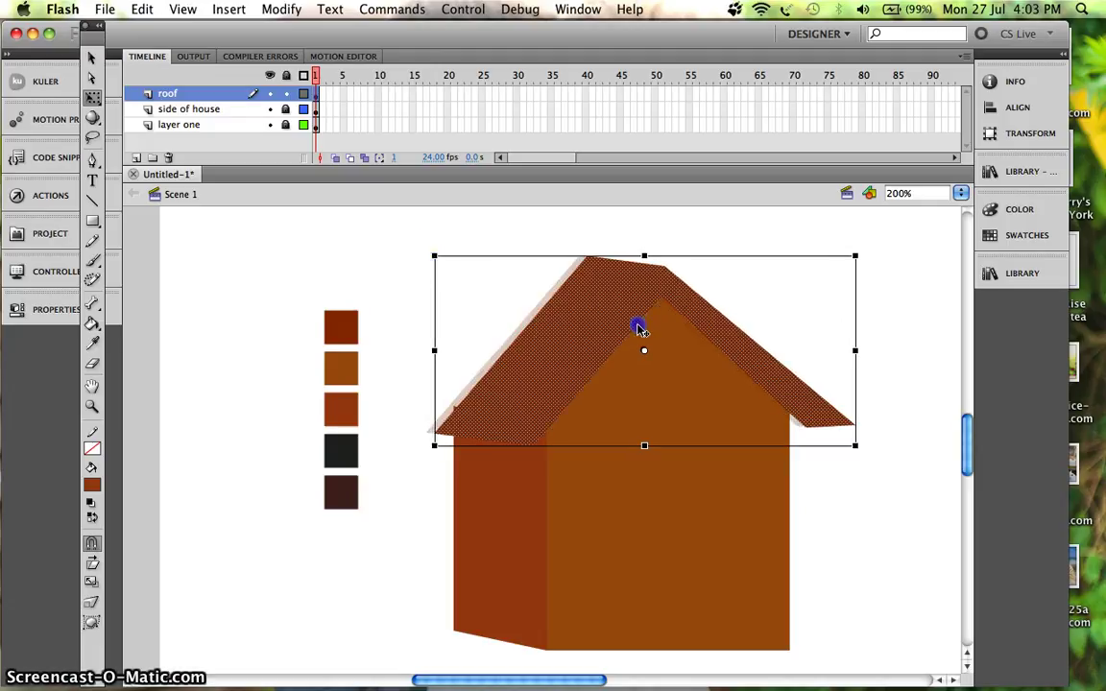
left_click_drag(435, 257, 404, 246)
left_click_drag(548, 363, 562, 375)
left_click(489, 249)
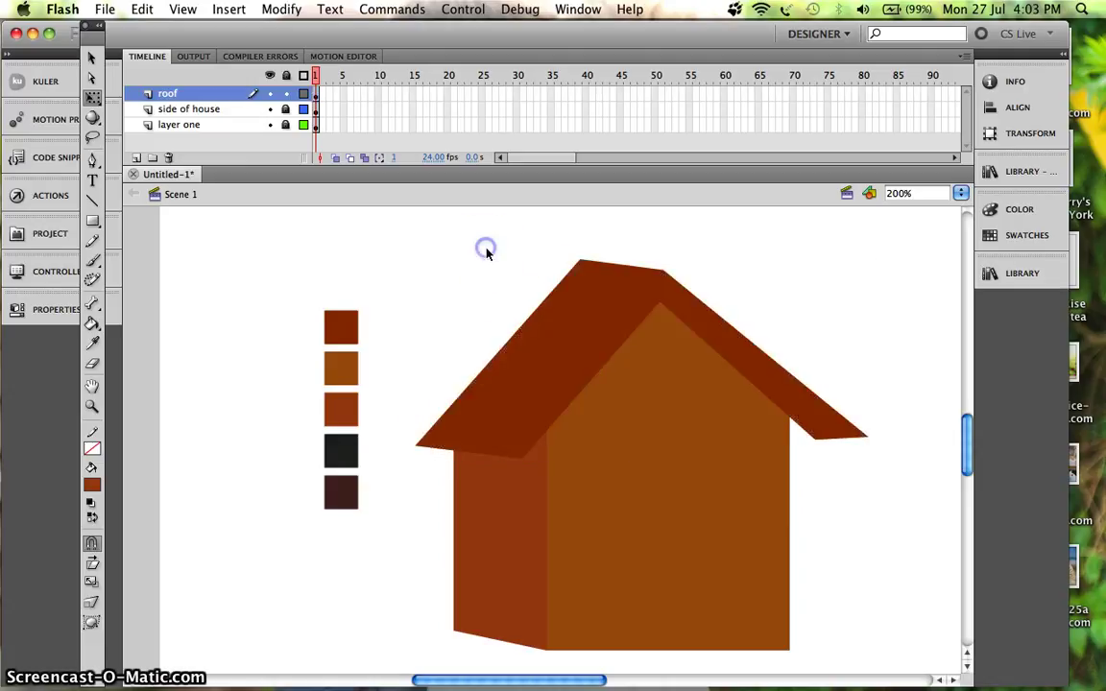
Narrow the roof slightly from its right side and shift it down to fit the gable
scroll(793, 509, "down", 2)
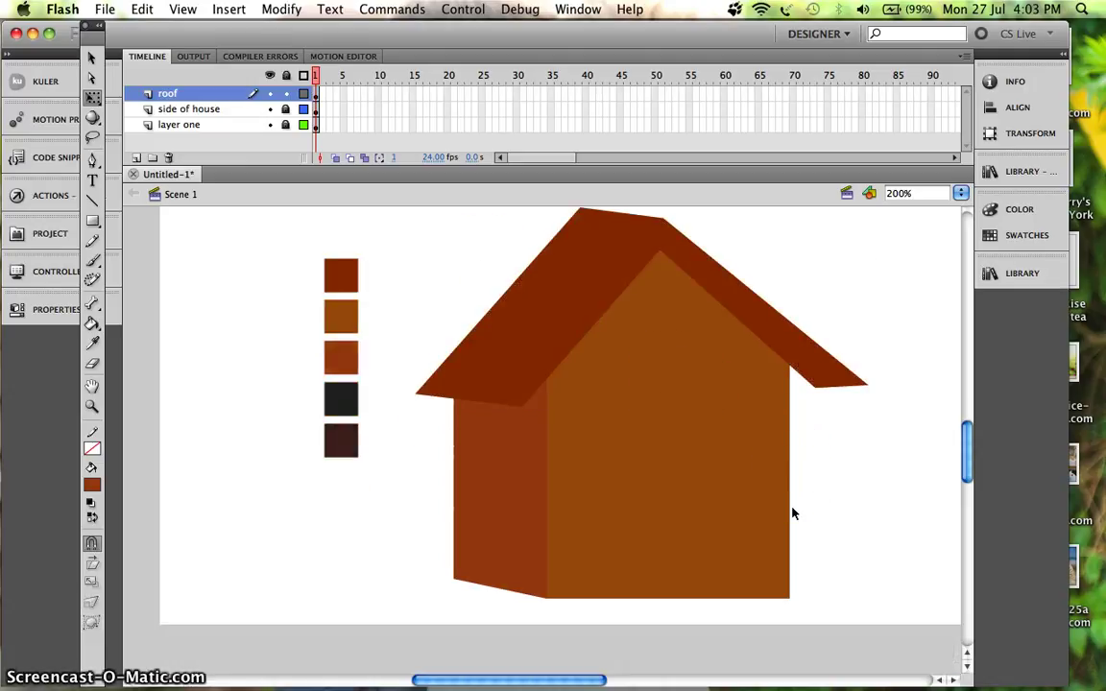
scroll(793, 513, "right", 4)
key("super+minus")
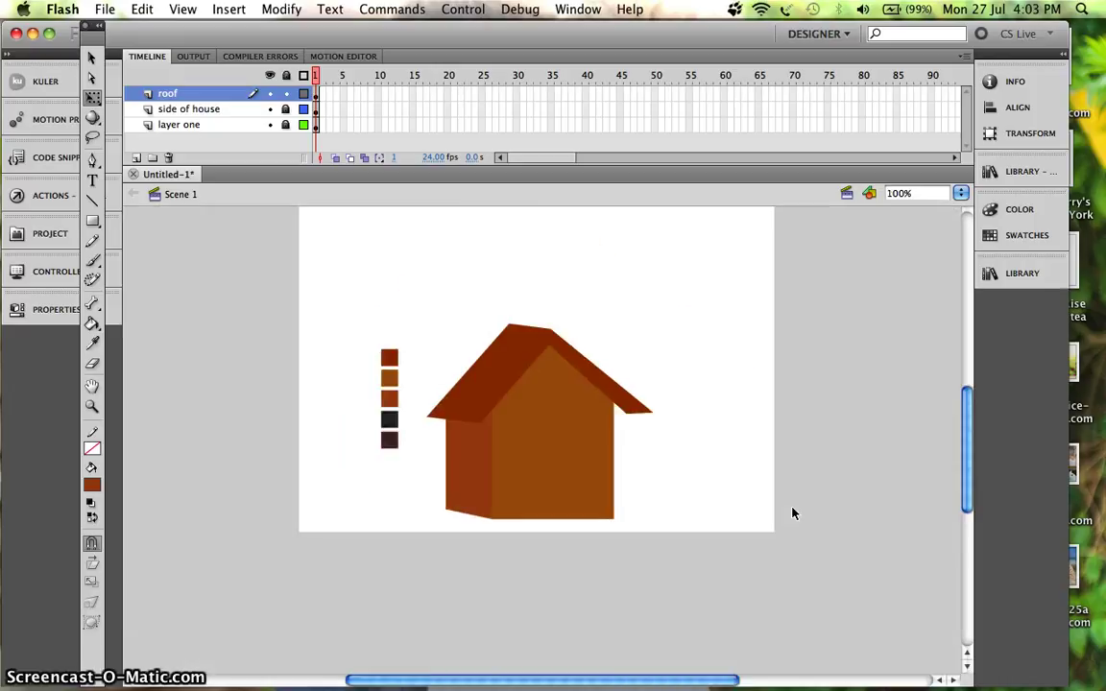
left_click_drag(615, 434, 636, 419)
mouse_move(603, 446)
left_mouse_down()
mouse_move(622, 440)
mouse_move(628, 420)
left_mouse_up()
left_click(626, 420)
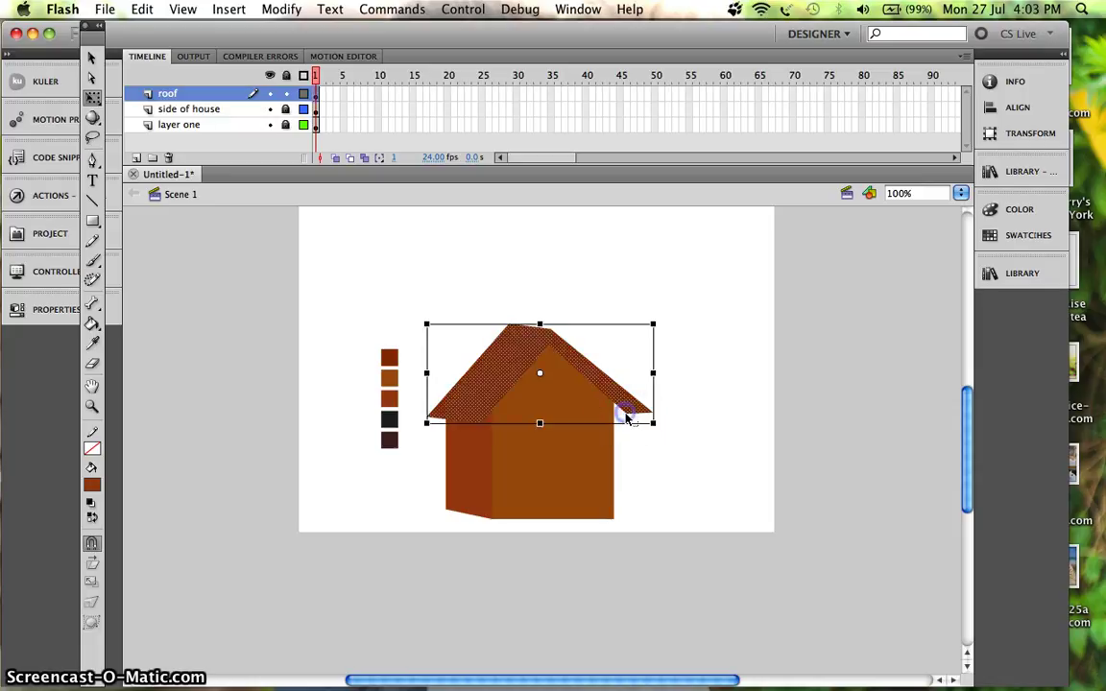
left_click_drag(653, 376, 600, 383)
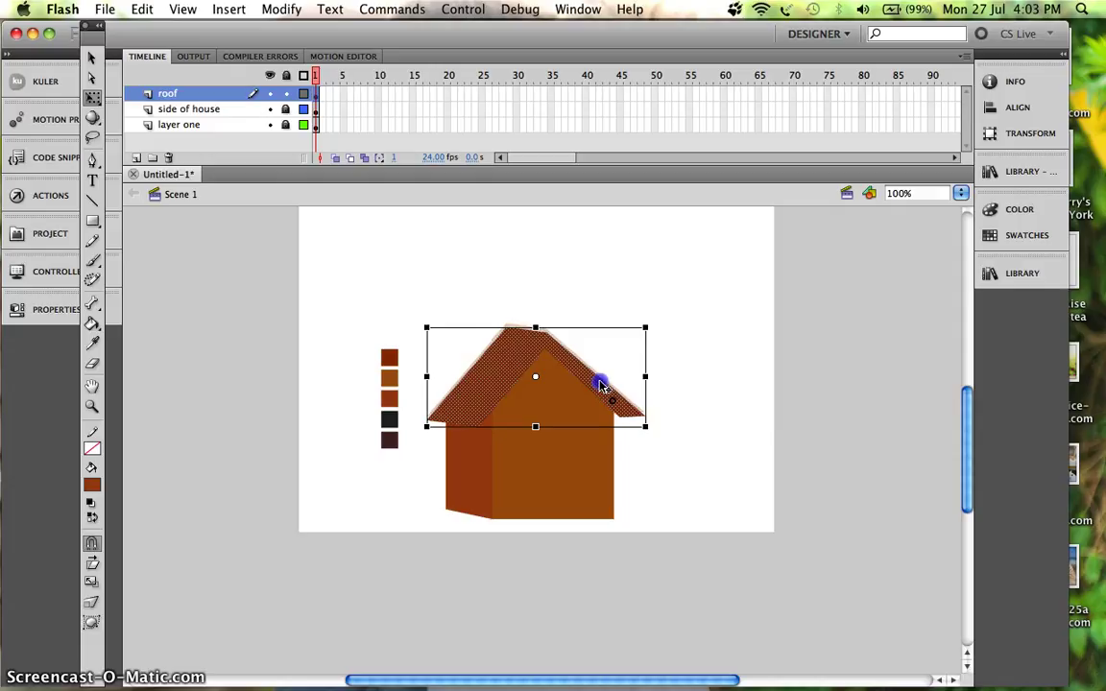
left_click(688, 439)
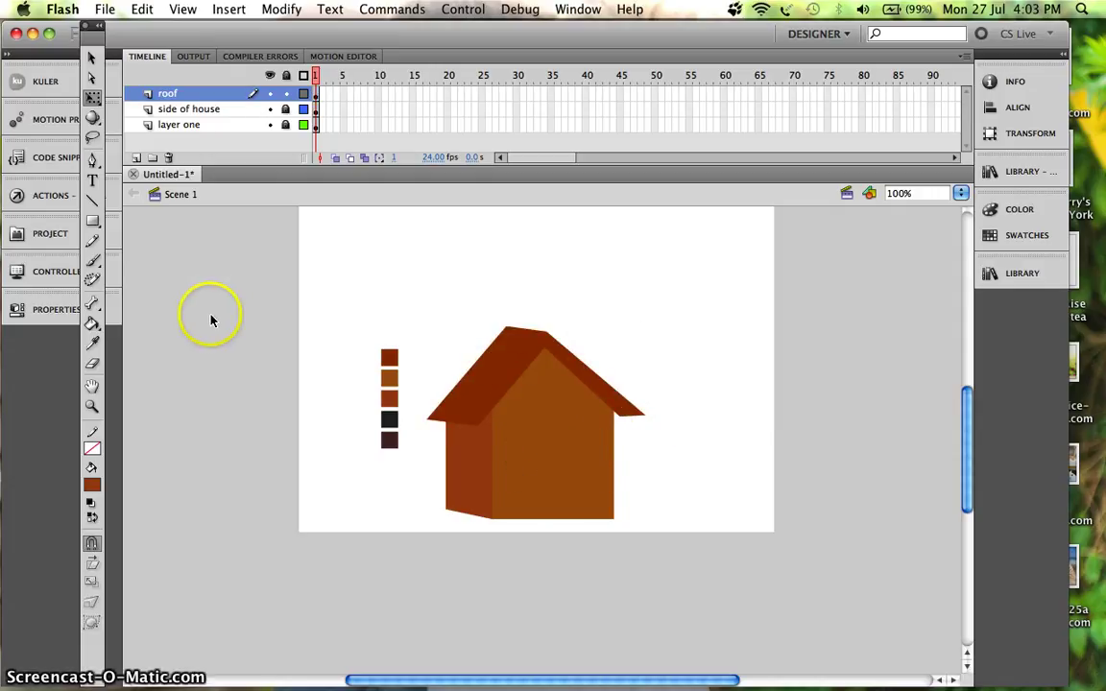
Draw a tall reddish-brown oval on the empty canvas to the right of the house and cut it from the roof layer
left_click(92, 221)
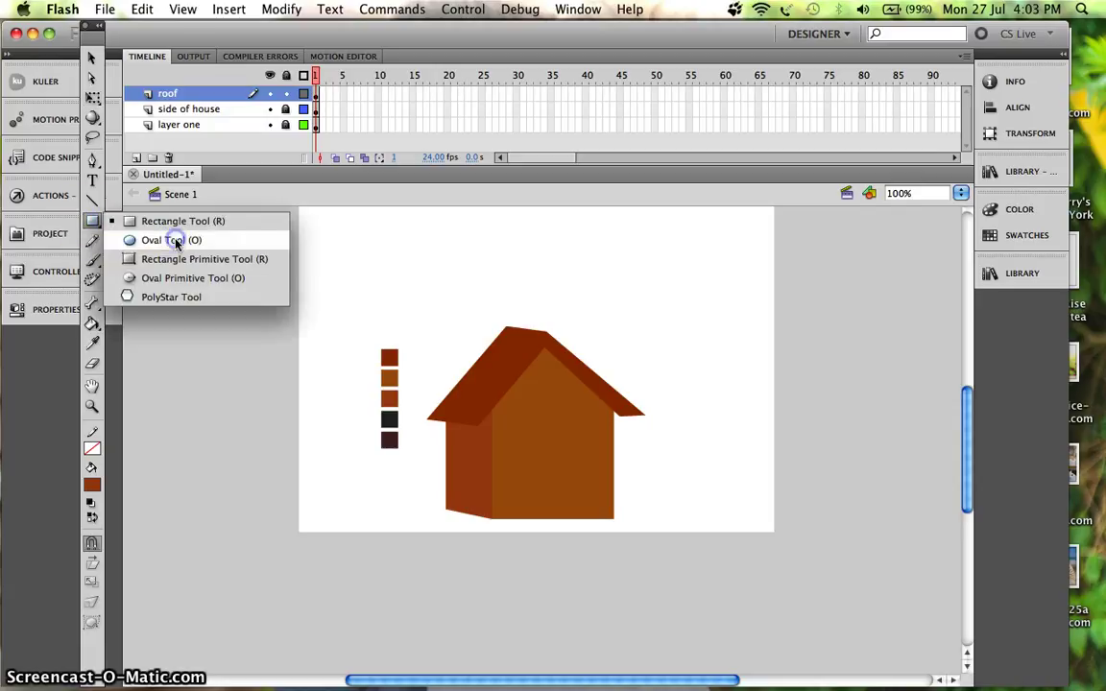
left_click(159, 239)
left_click_drag(685, 435, 730, 506)
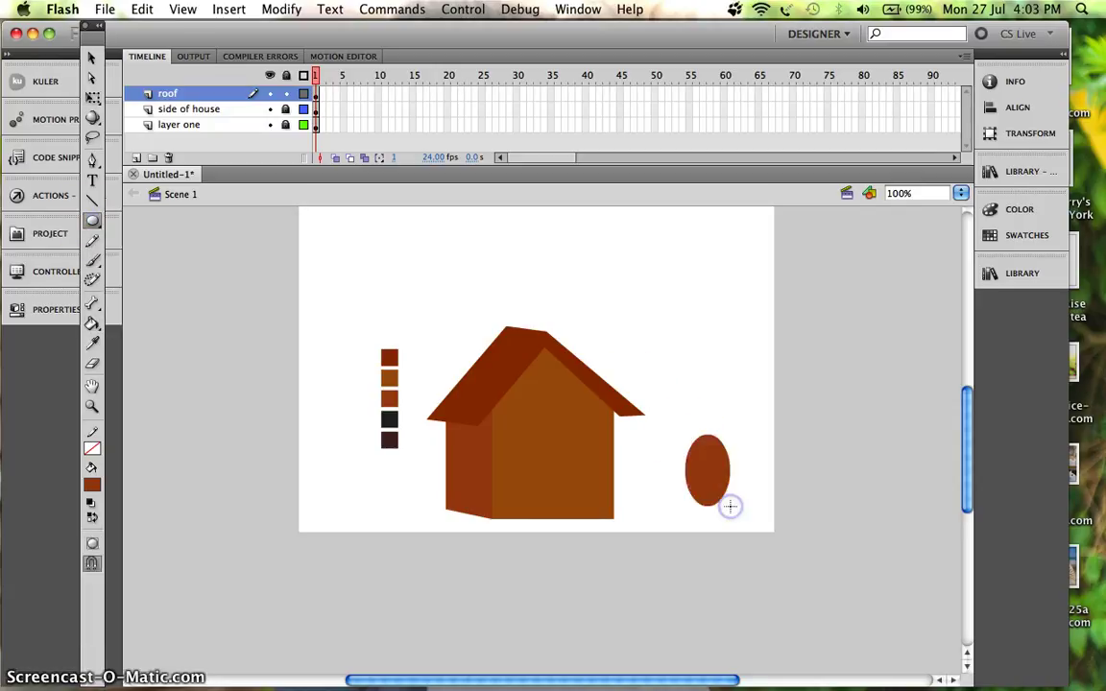
key("v")
left_click(708, 483)
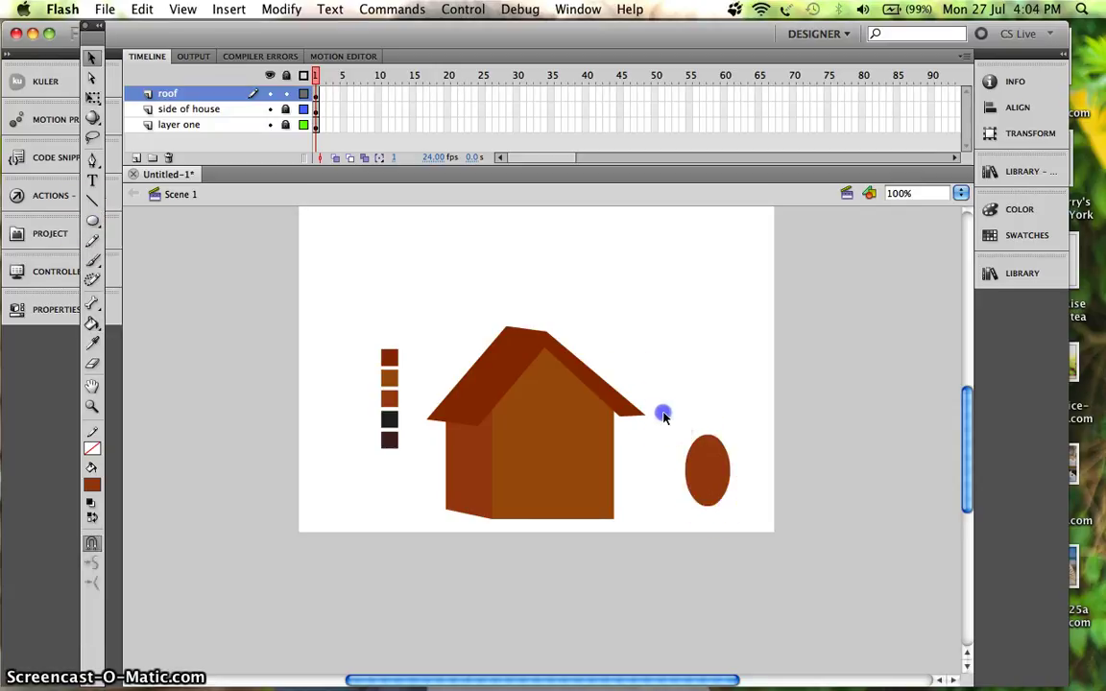
left_click_drag(663, 415, 740, 548)
left_click(632, 398)
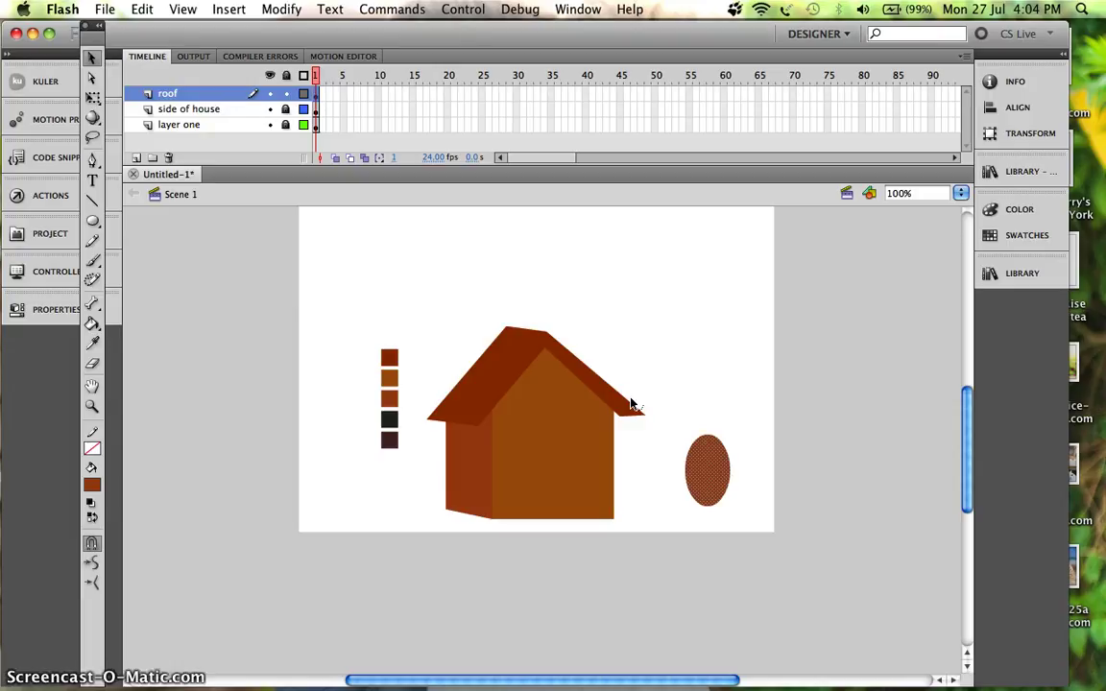
left_click(604, 374)
Lock the roof layer and add a layer named "oval" above it
left_click(283, 96)
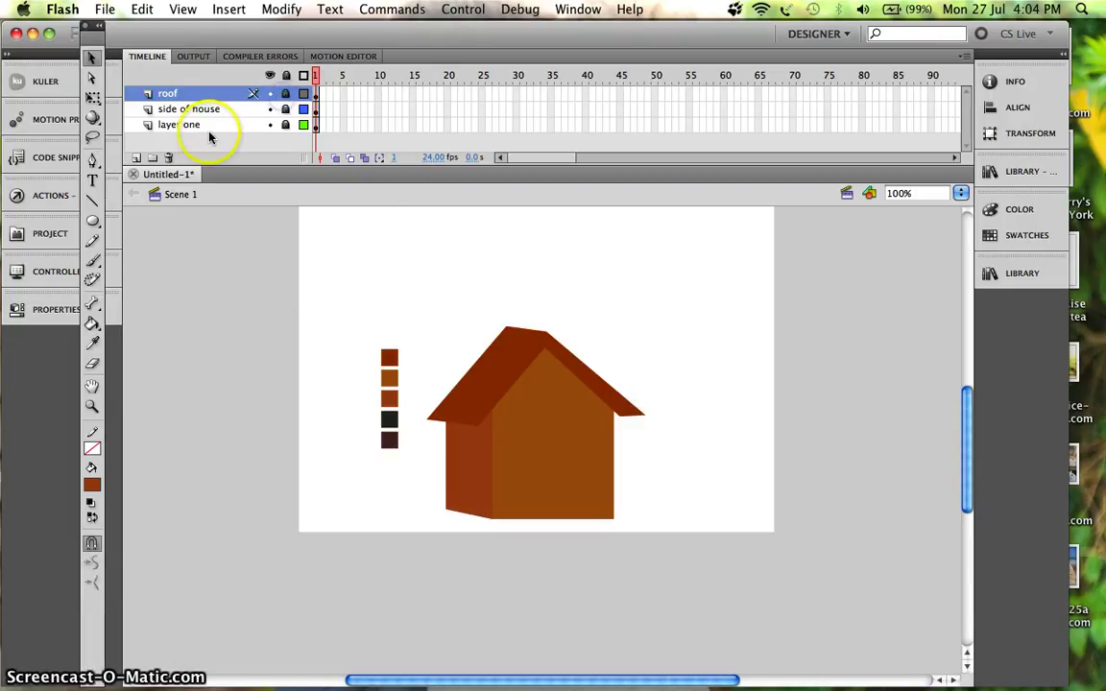
left_click(136, 158)
left_click(191, 93)
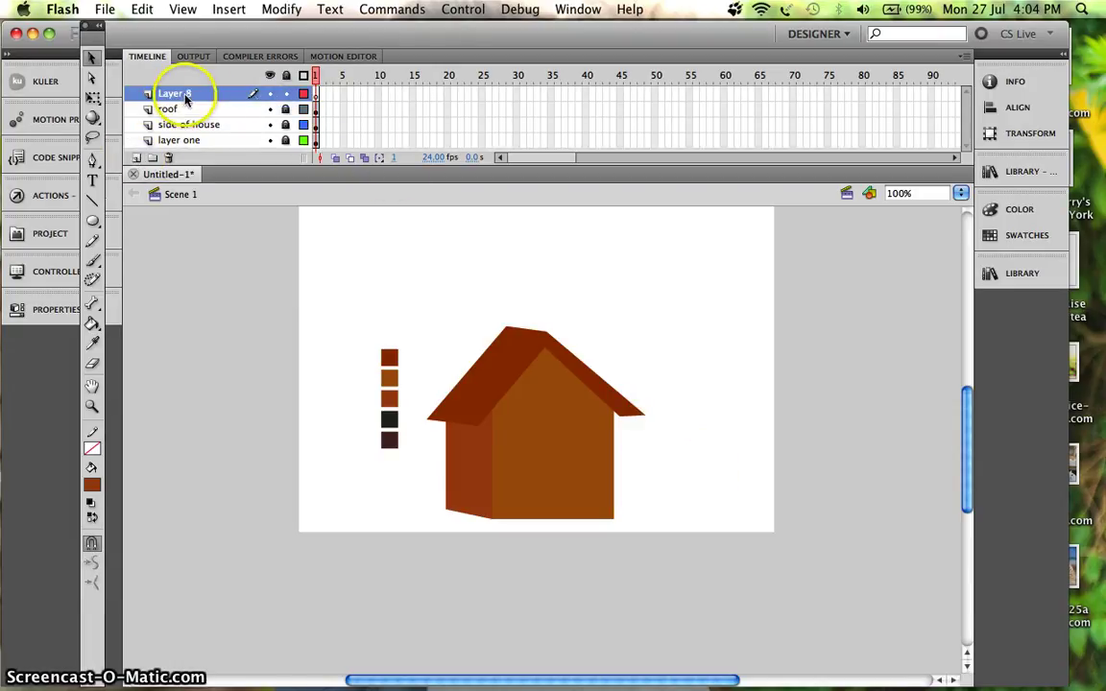
double_click(181, 96)
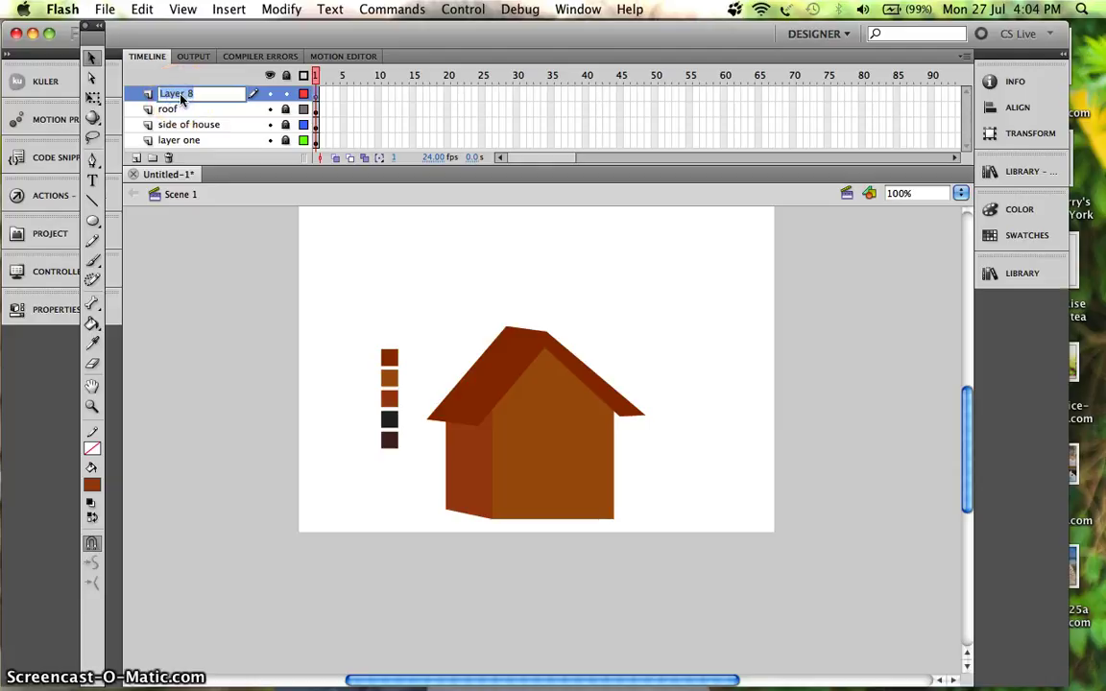
key("Return")
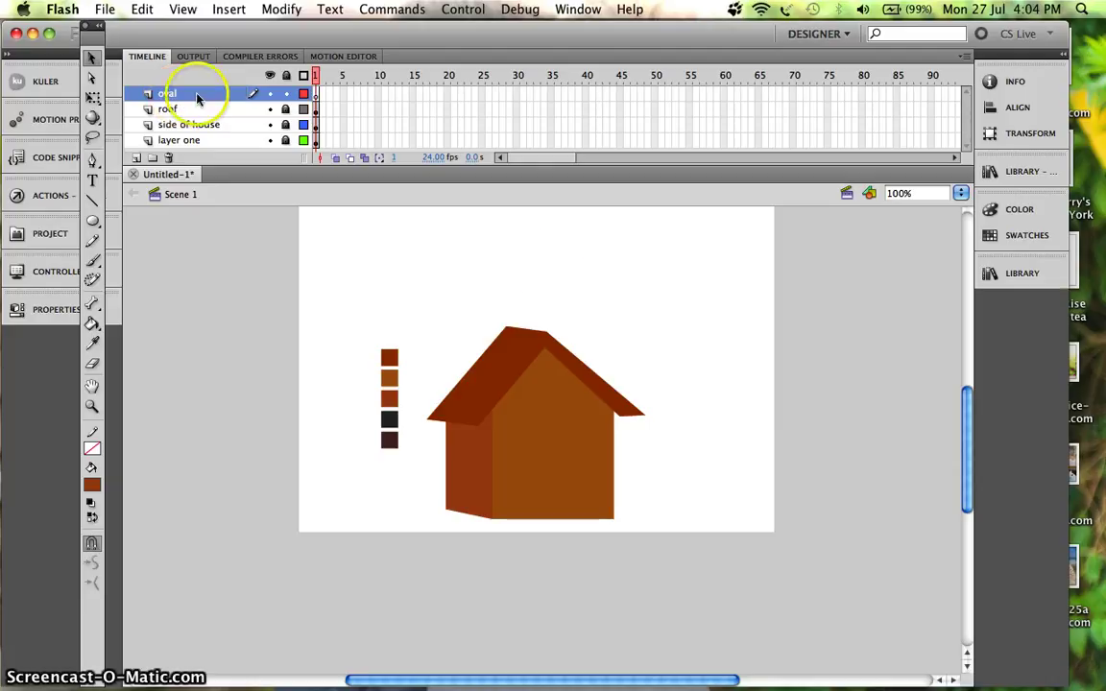
Paste the cut oval onto the oval layer and move it to the empty canvas to the right of the house
left_click(695, 474)
left_click(545, 458)
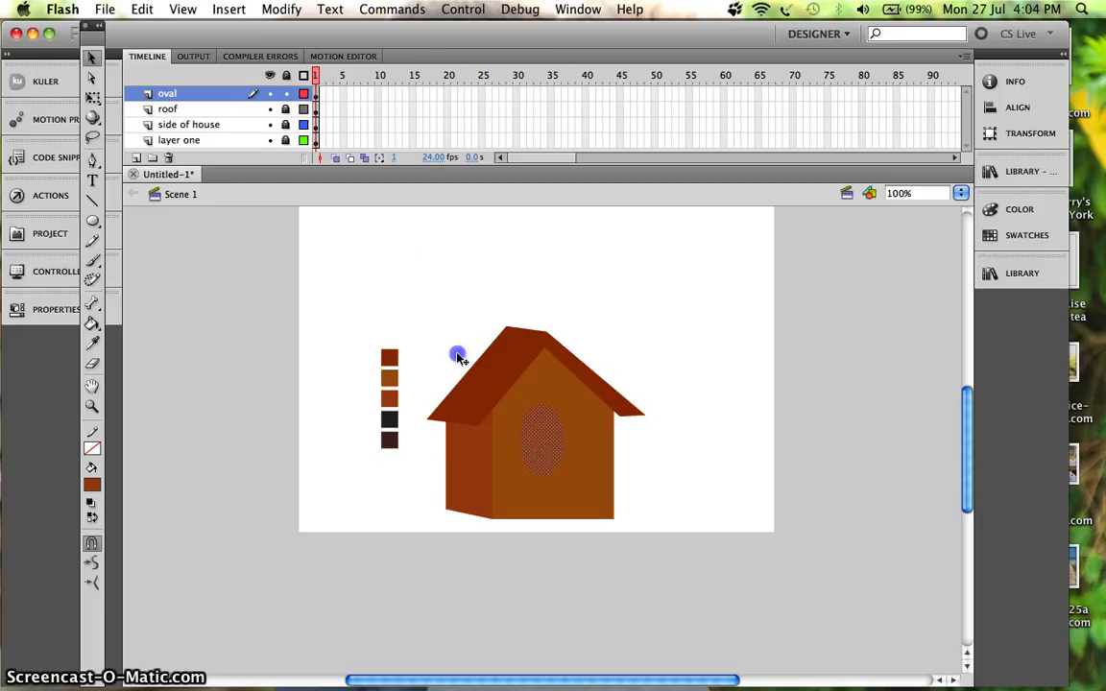
left_click(273, 133)
mouse_move(542, 440)
left_mouse_down()
mouse_move(629, 388)
mouse_move(708, 451)
left_mouse_up()
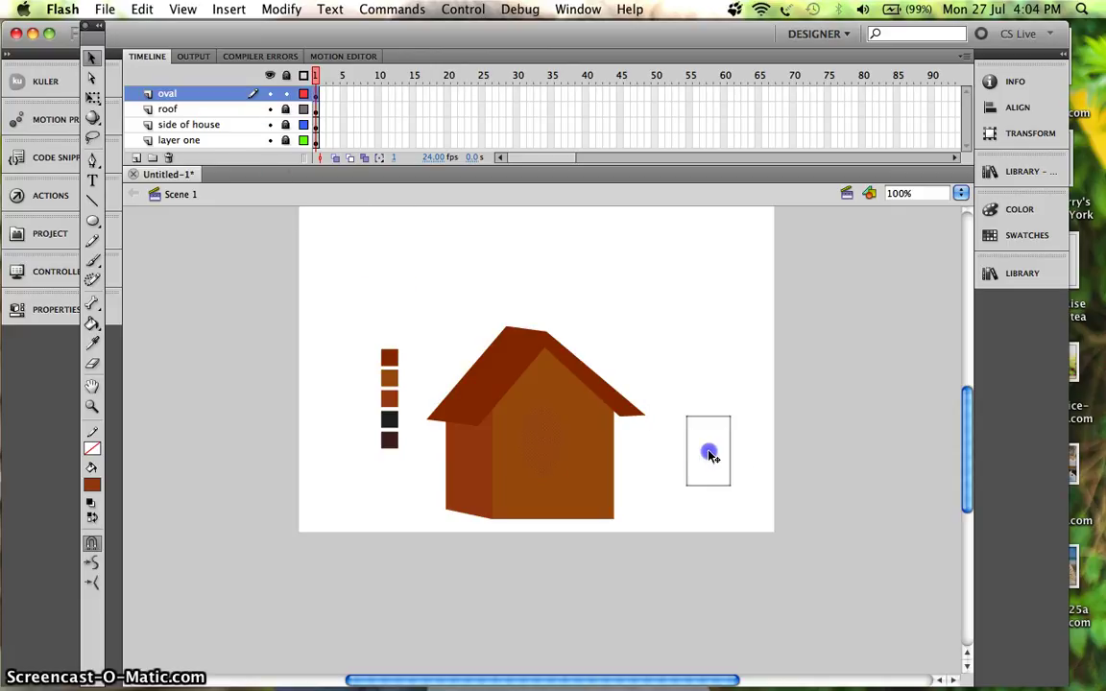
Fill the oval with the fourth swatch's near-black colour and deselect it
left_click(92, 348)
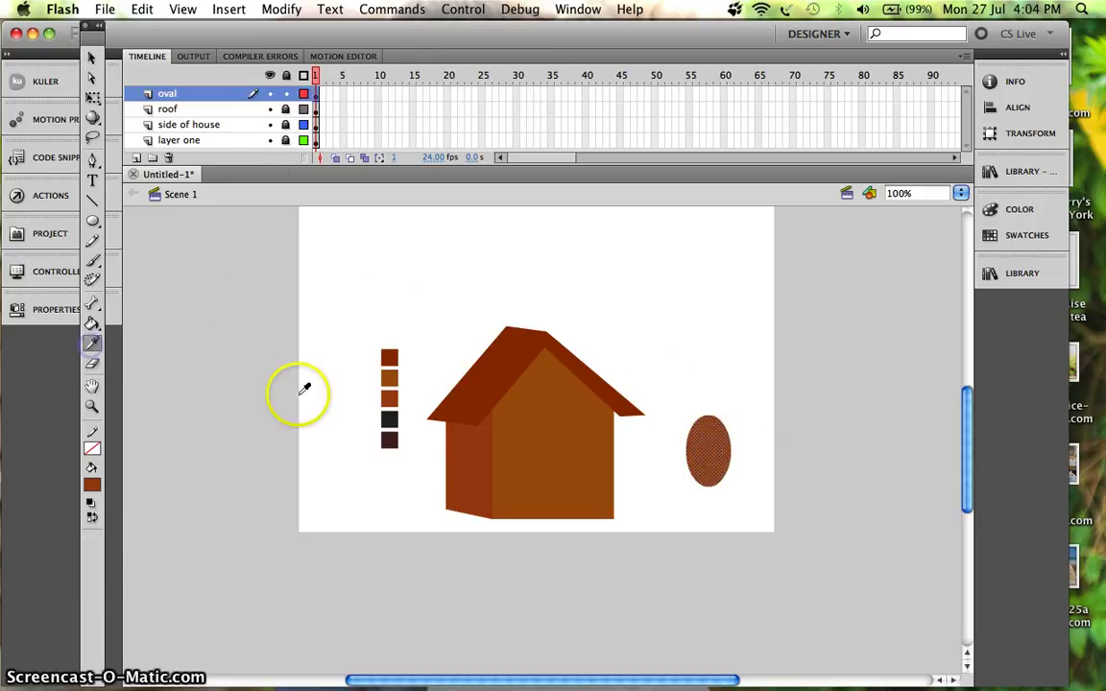
left_click(389, 417)
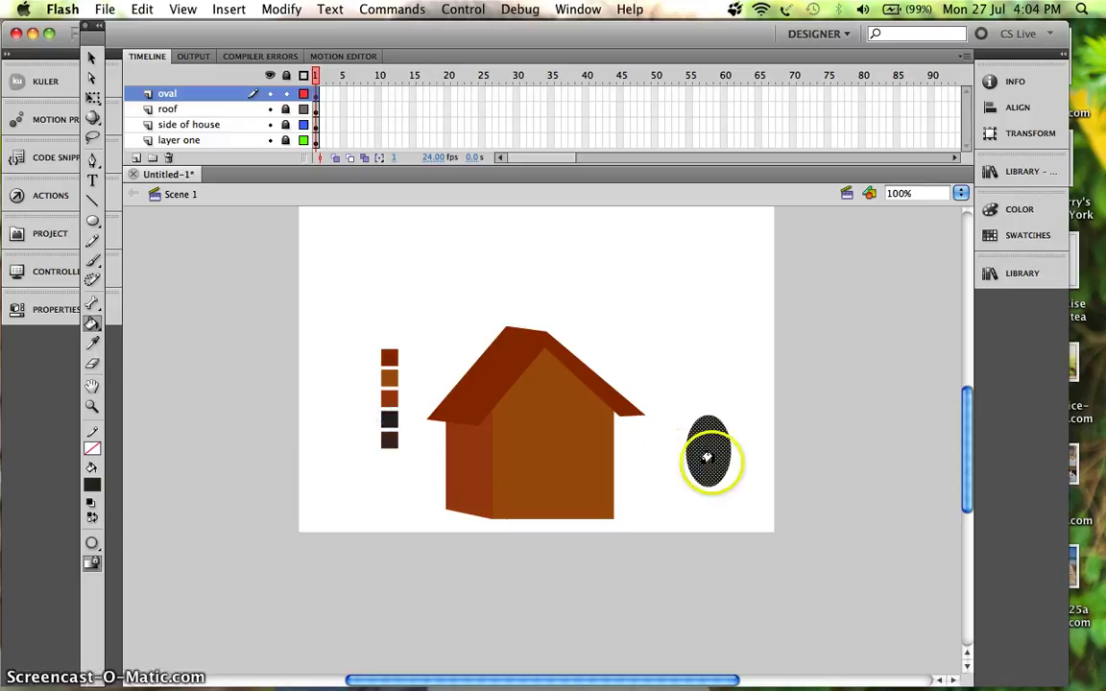
key("v")
left_click(745, 471)
Draw a small upright near-black rectangle between the house and the oval, on the oval layer
key("super+equal")
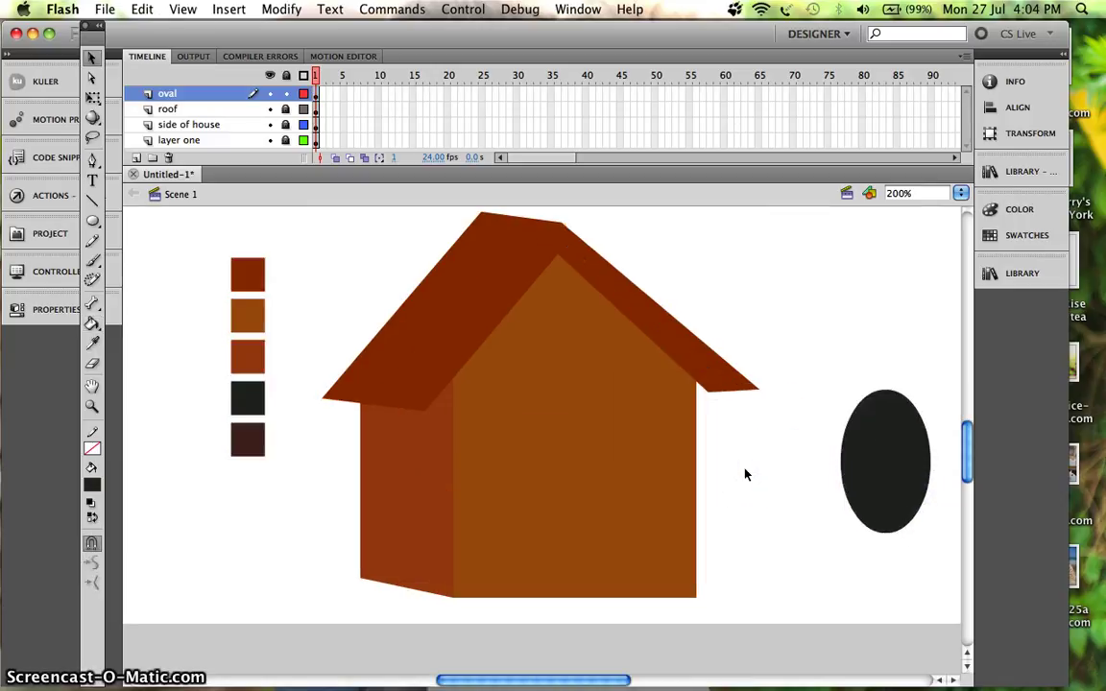
scroll(746, 474, "up", 1)
scroll(745, 474, "down", 3)
scroll(746, 475, "right", 3)
left_click(589, 371)
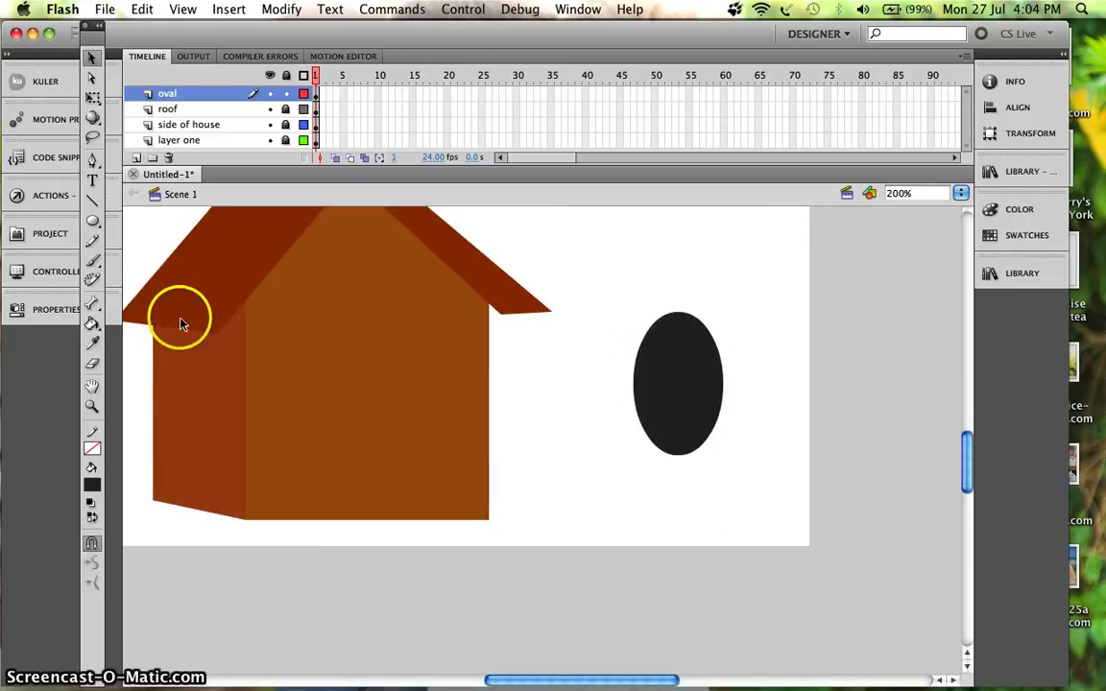
left_click(93, 221)
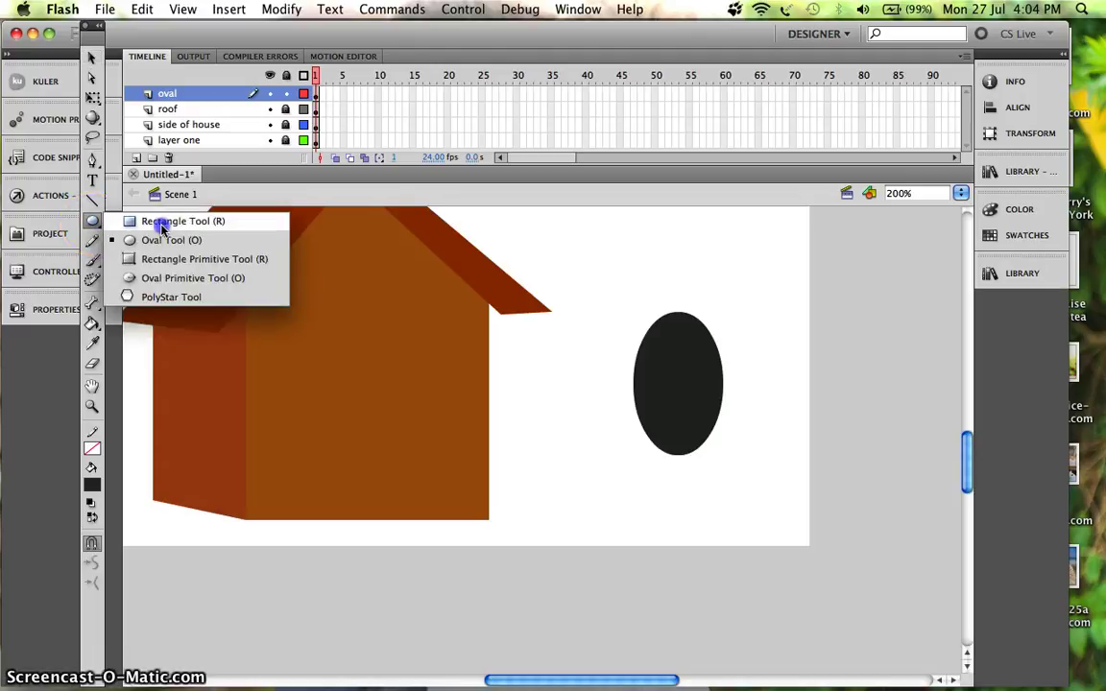
left_click(163, 220)
scroll(152, 485, "left", 2)
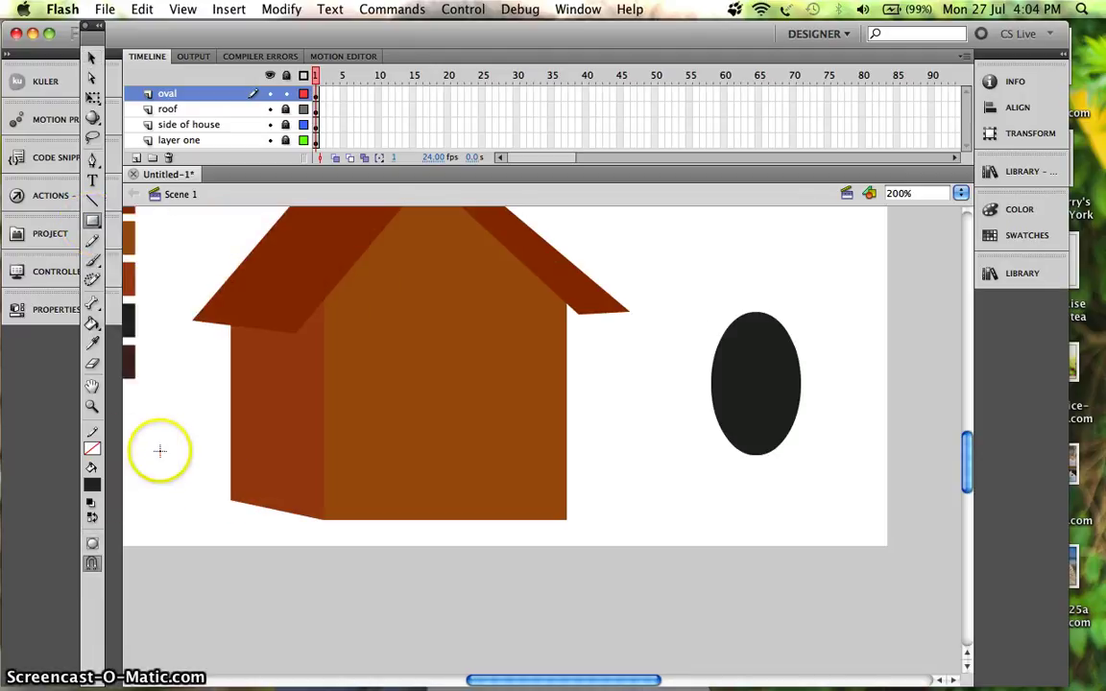
left_click_drag(653, 404, 691, 461)
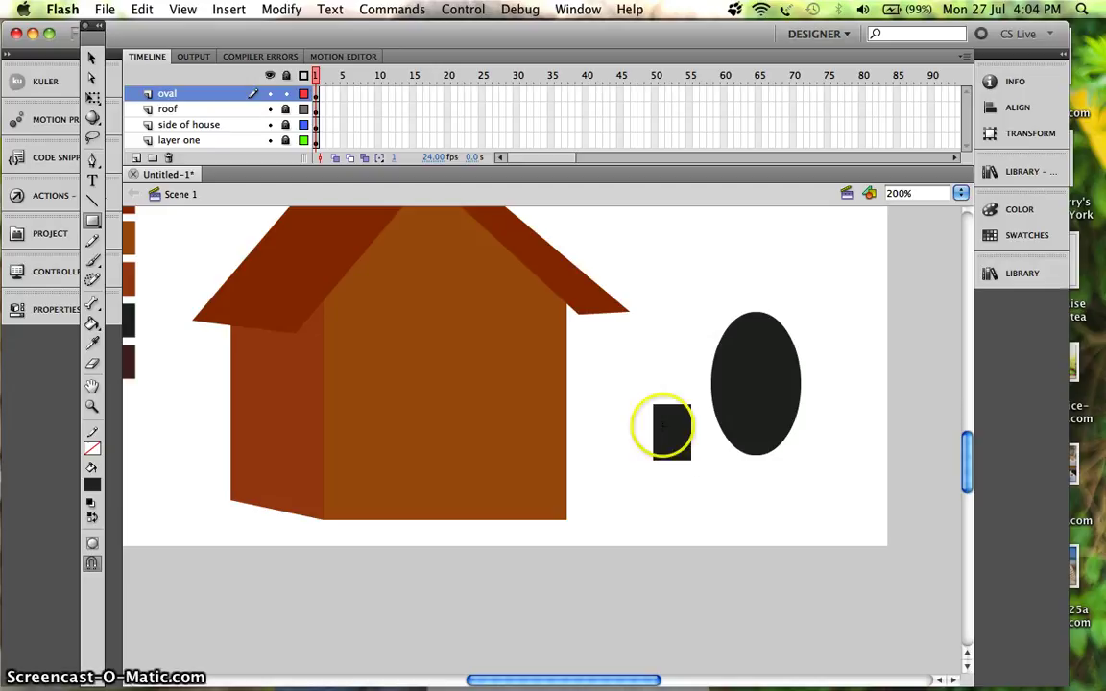
Select the small rectangle and fill it with the fifth swatch's dark maroon
left_click(94, 81)
left_click(489, 224)
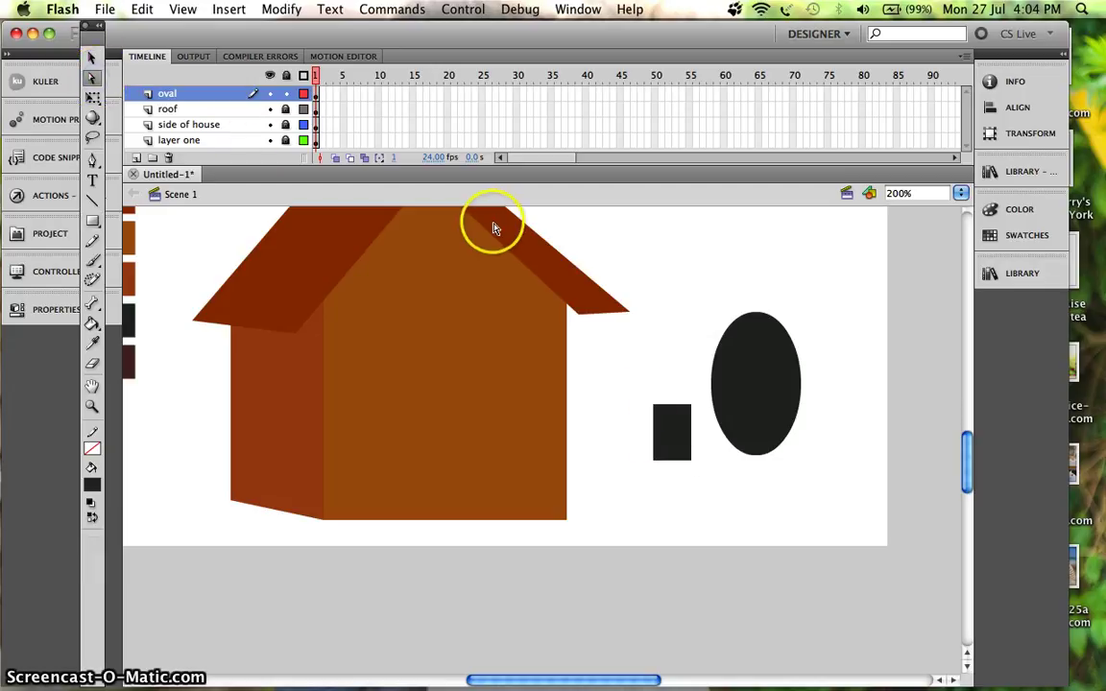
left_click(669, 422)
left_click(197, 93)
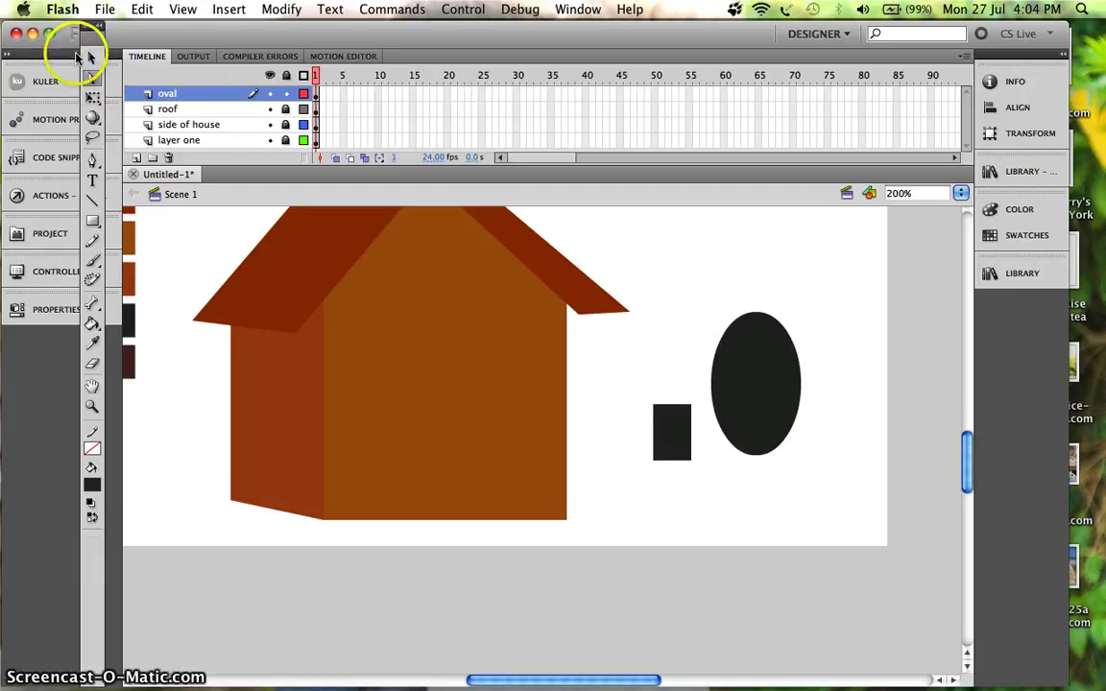
left_click(92, 58)
left_click(669, 437)
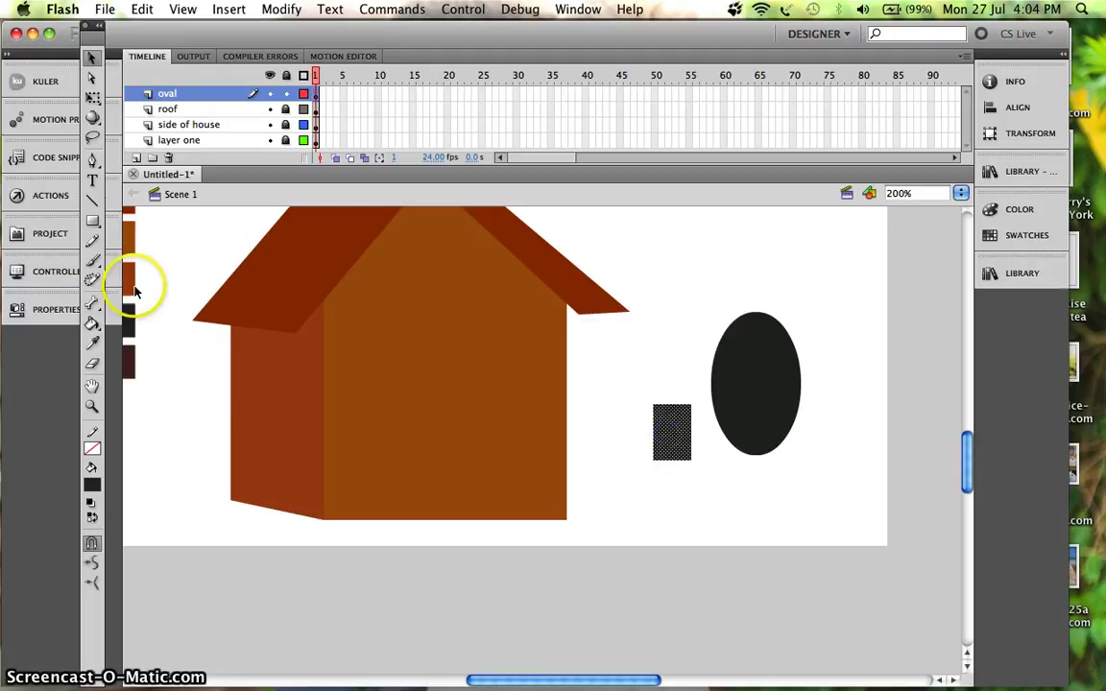
scroll(128, 274, "up", 2)
scroll(128, 275, "left", 2)
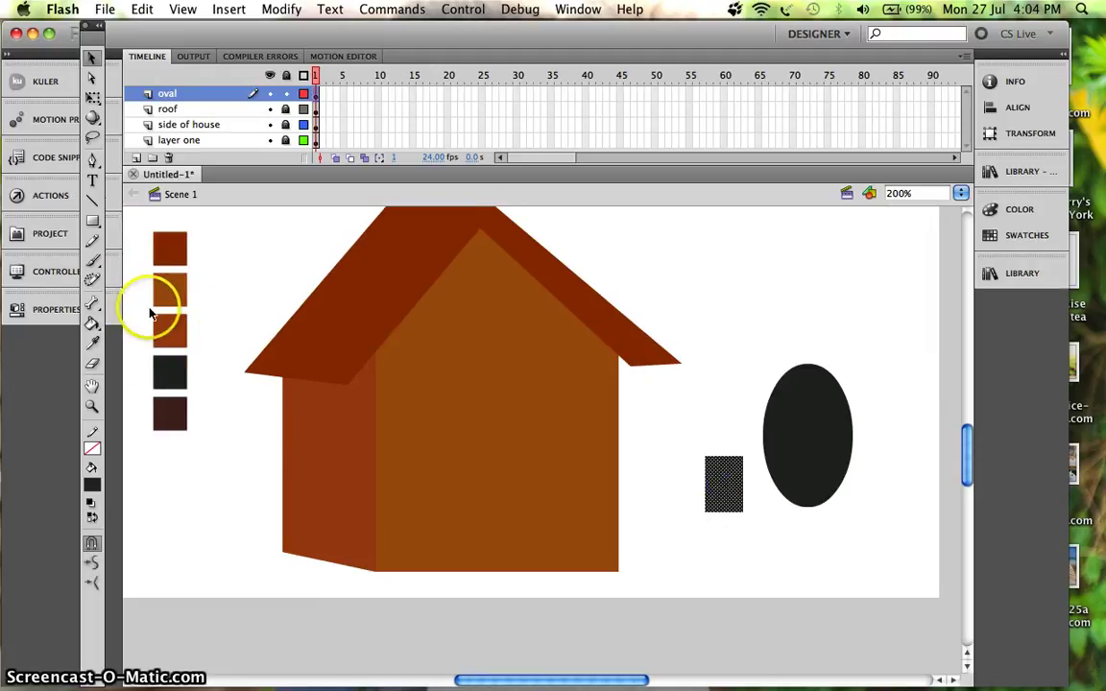
left_click(93, 343)
left_click(181, 411)
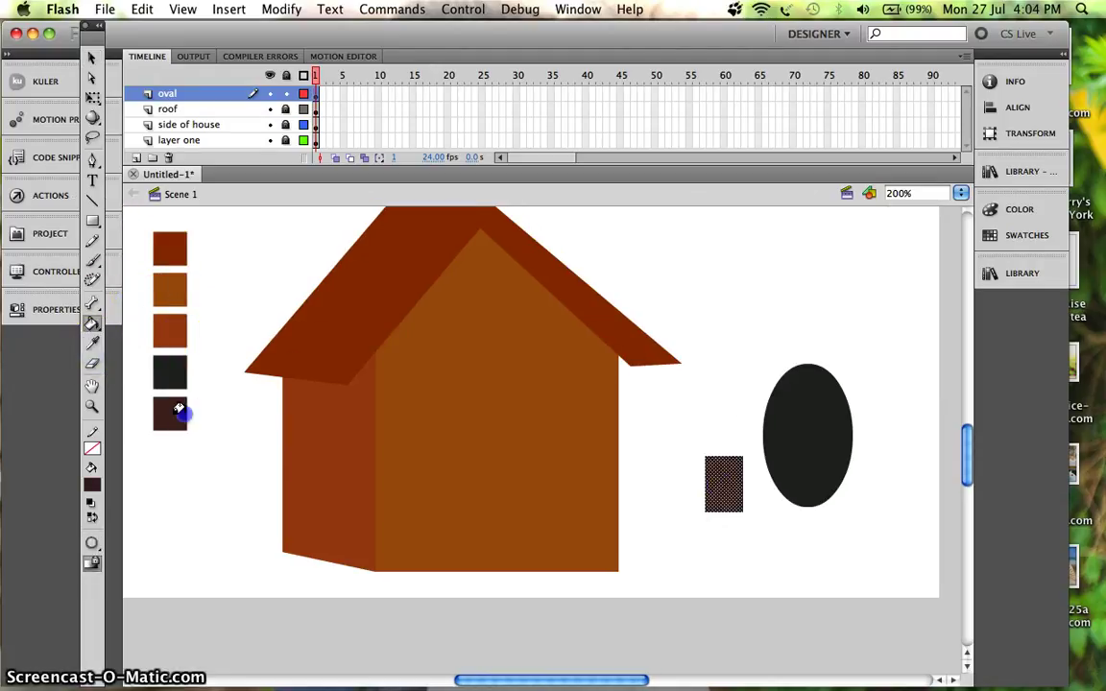
Move the small maroon rectangle onto the right half of the near-black oval
scroll(178, 410, "right", 5)
left_click(586, 467)
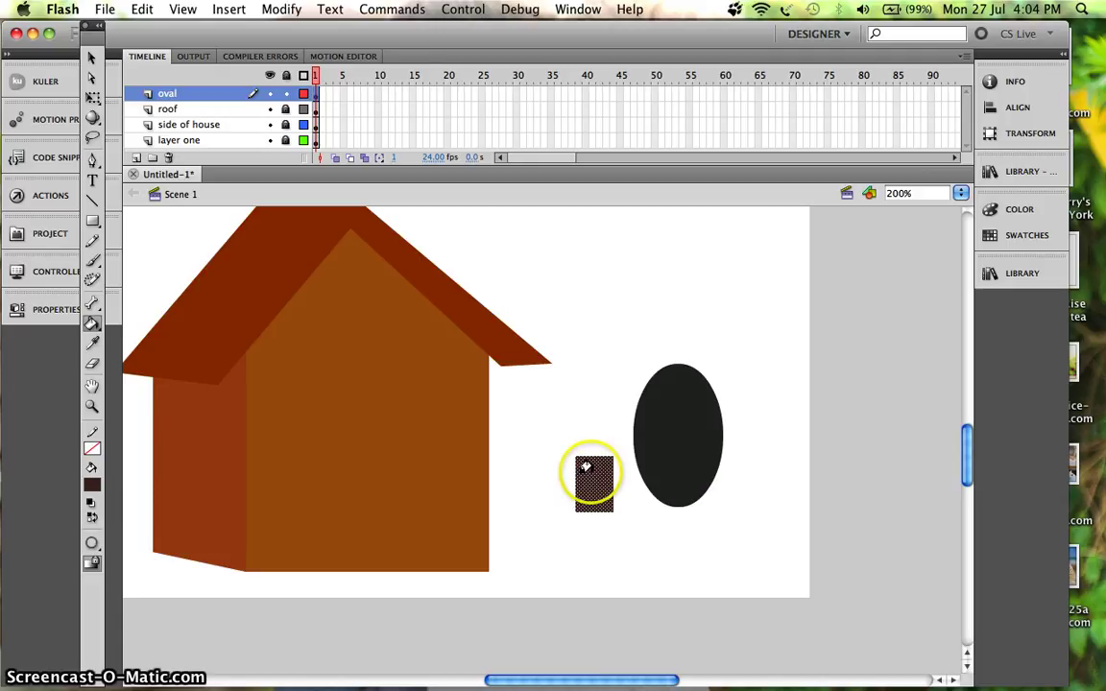
left_click(91, 57)
left_click(583, 474)
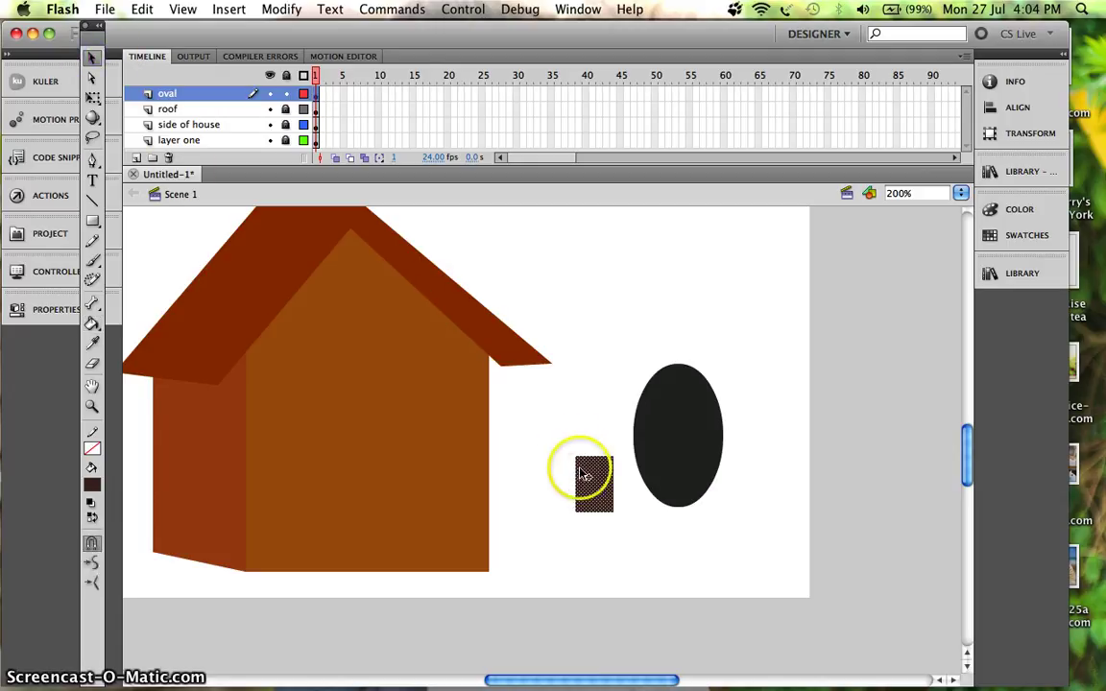
mouse_move(583, 474)
left_mouse_down()
mouse_move(664, 424)
mouse_move(688, 428)
left_mouse_up()
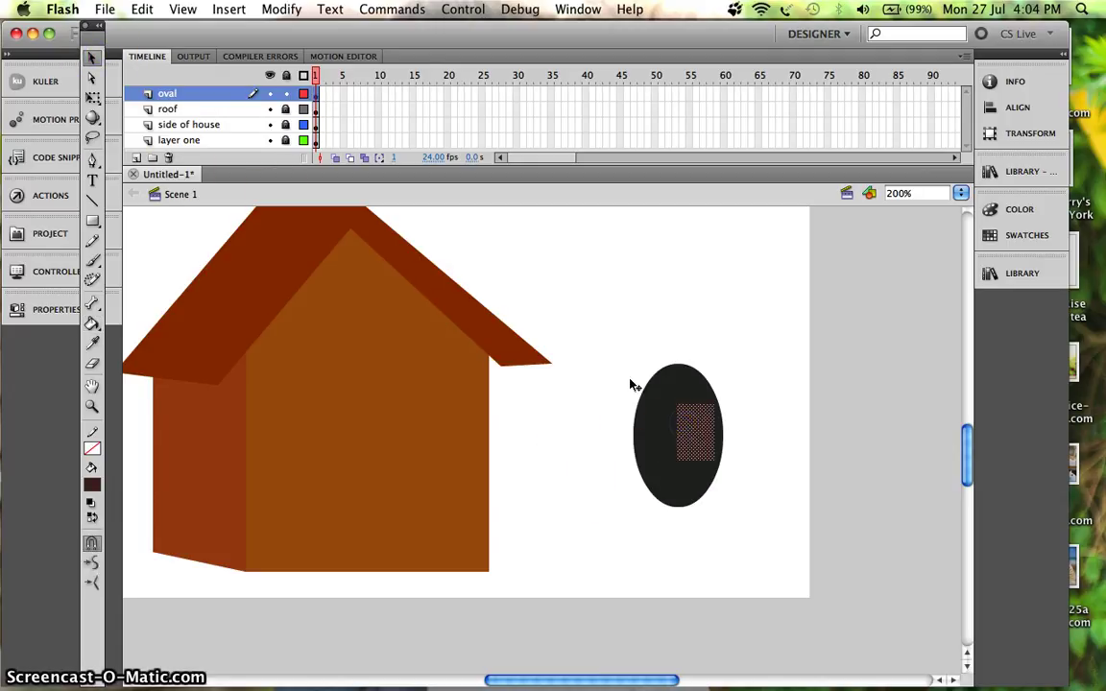
Reshape the maroon rectangle by pulling its two left corners out to the oval's upper and lower edges
left_click(92, 77)
left_click(755, 452)
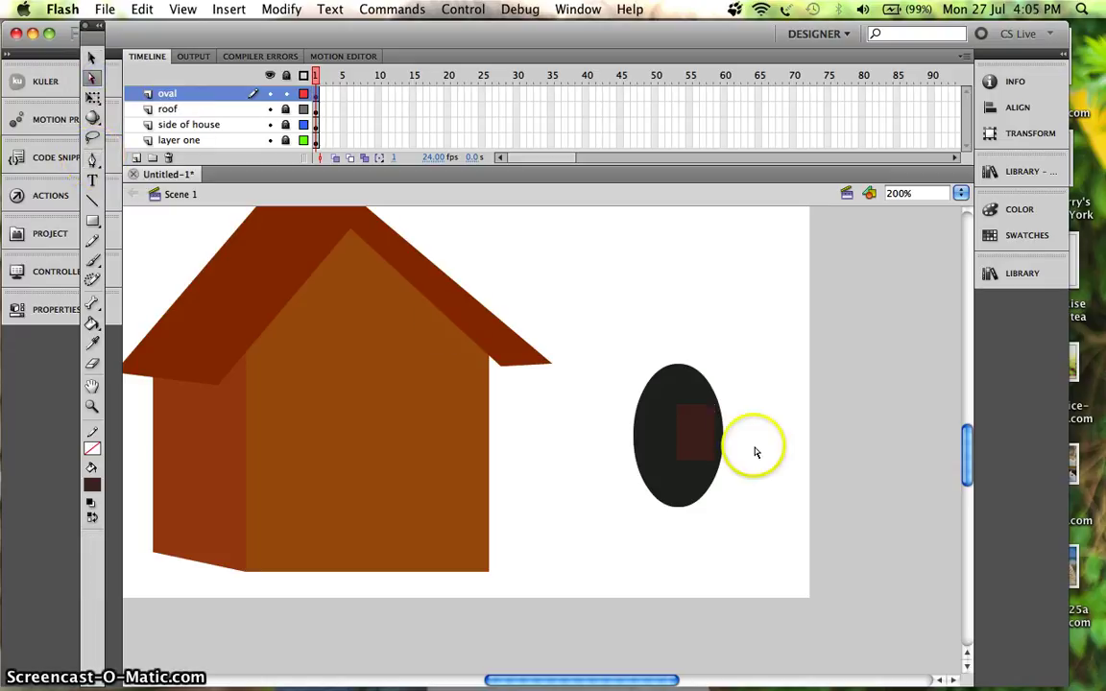
left_click(677, 408)
left_click(690, 417)
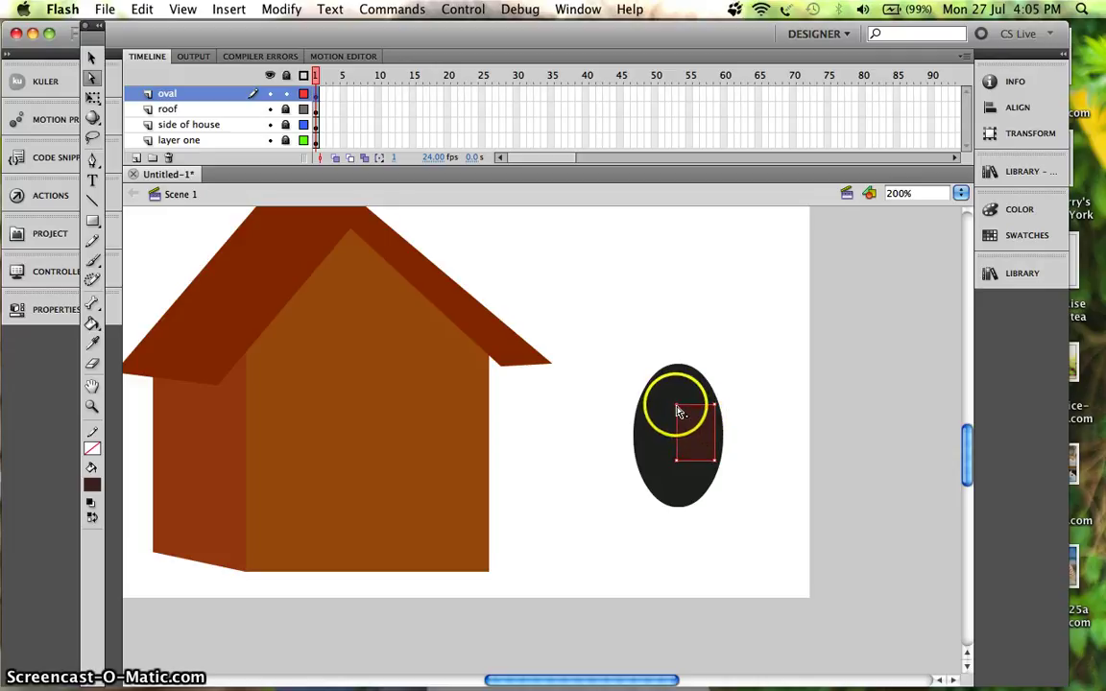
left_click_drag(677, 409, 691, 371)
left_click(678, 462)
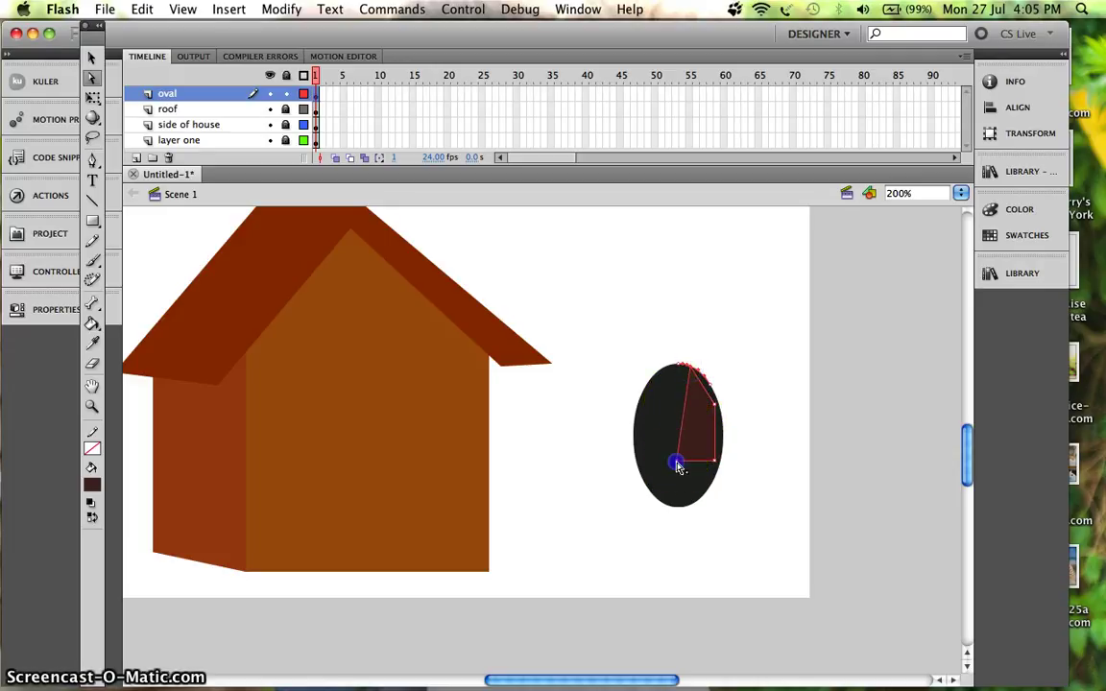
left_click_drag(678, 466, 692, 504)
Pull the maroon shape's two right corners out to the oval's right edge and deselect it
left_click_drag(710, 462, 720, 470)
left_click_drag(715, 415, 721, 403)
key("q")
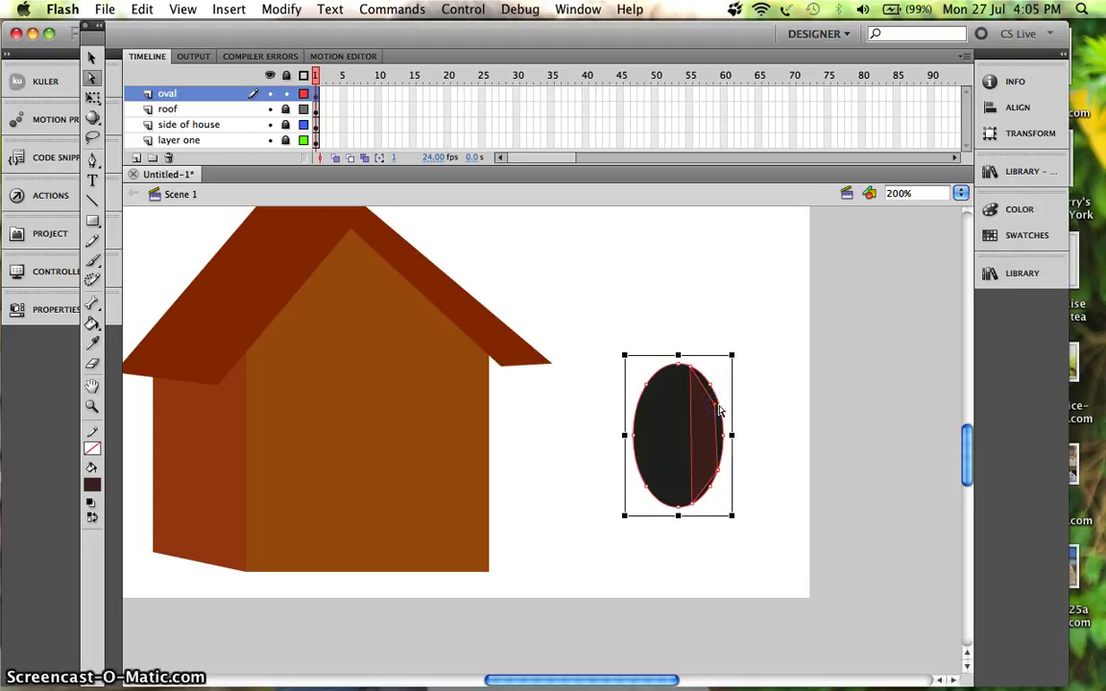
key("super+equal")
key("a")
left_click_drag(612, 380, 617, 366)
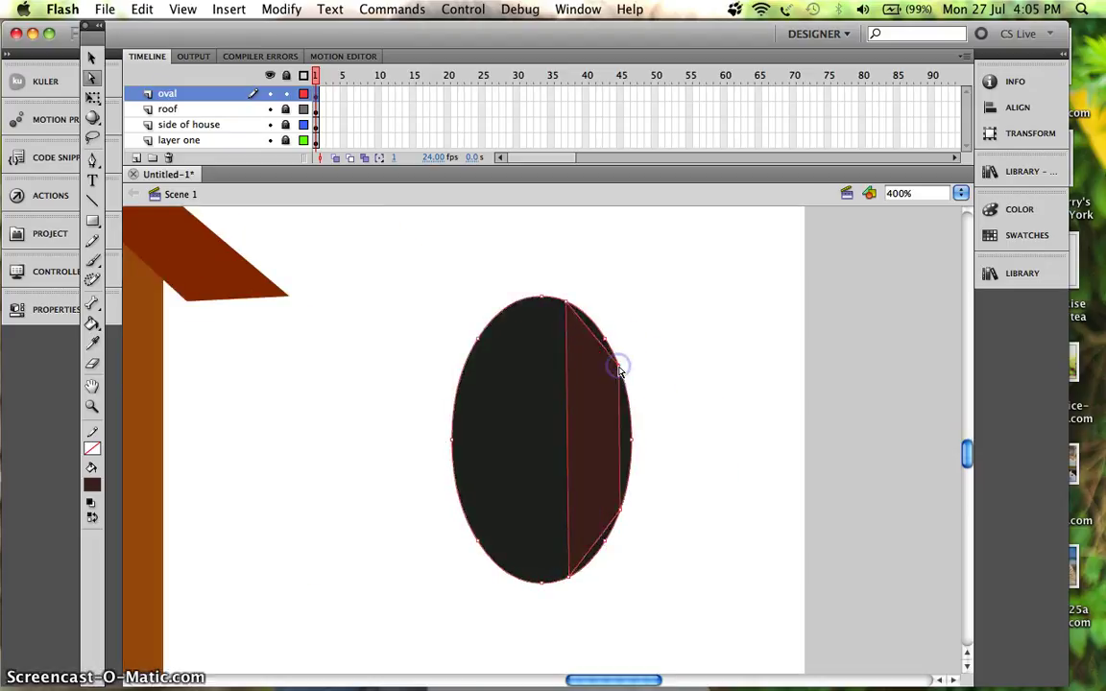
left_click(768, 411)
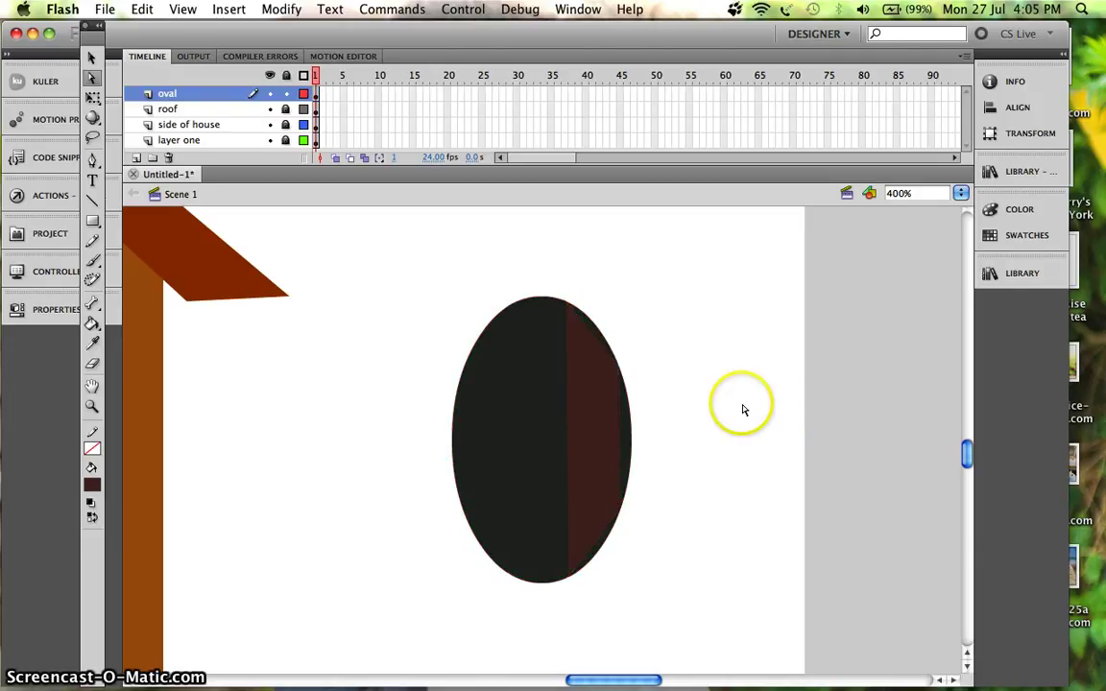
Bend the maroon shape's three outer sides to follow the oval's outline and bow its inner side rightward into a thin crescent
left_click(91, 57)
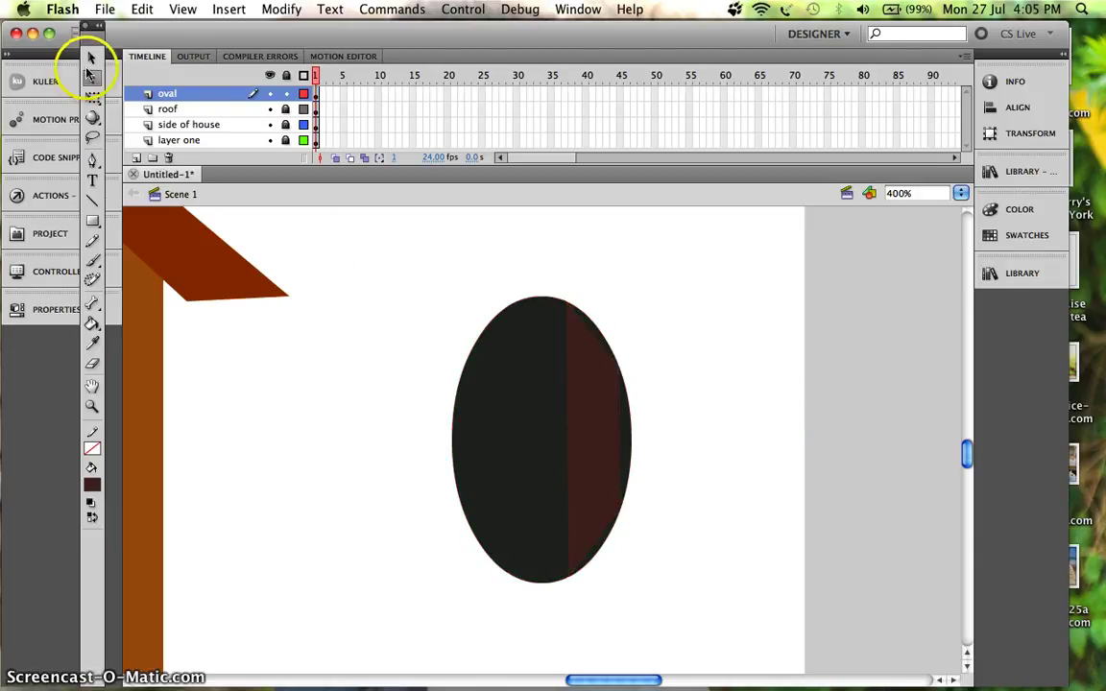
left_click(593, 340)
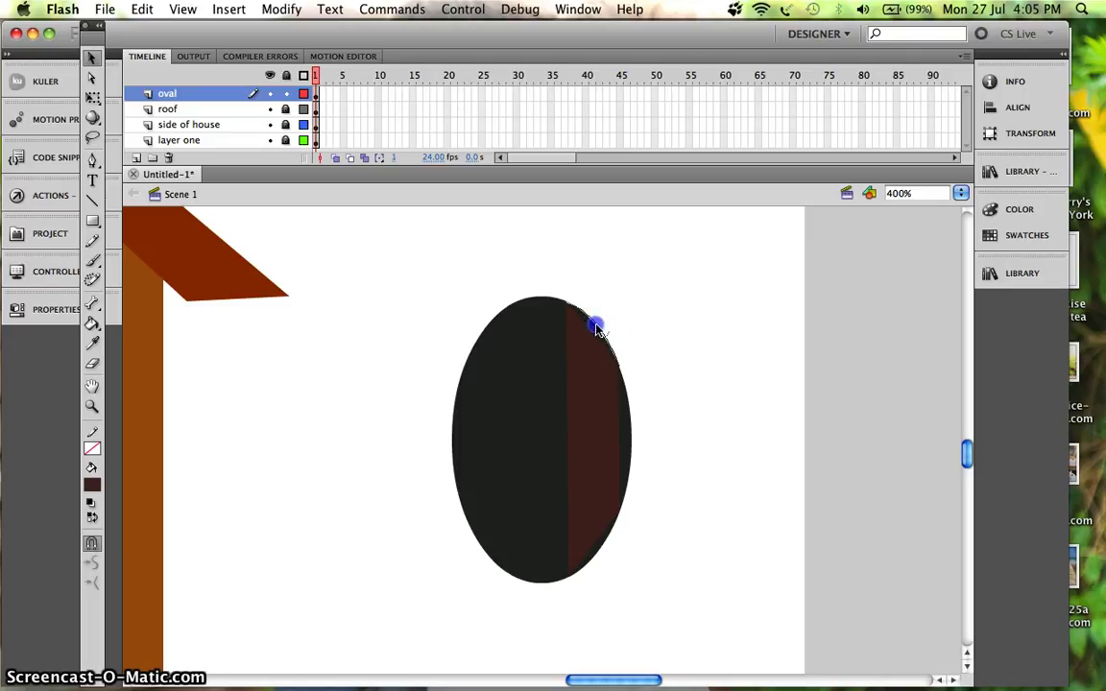
left_click(619, 435)
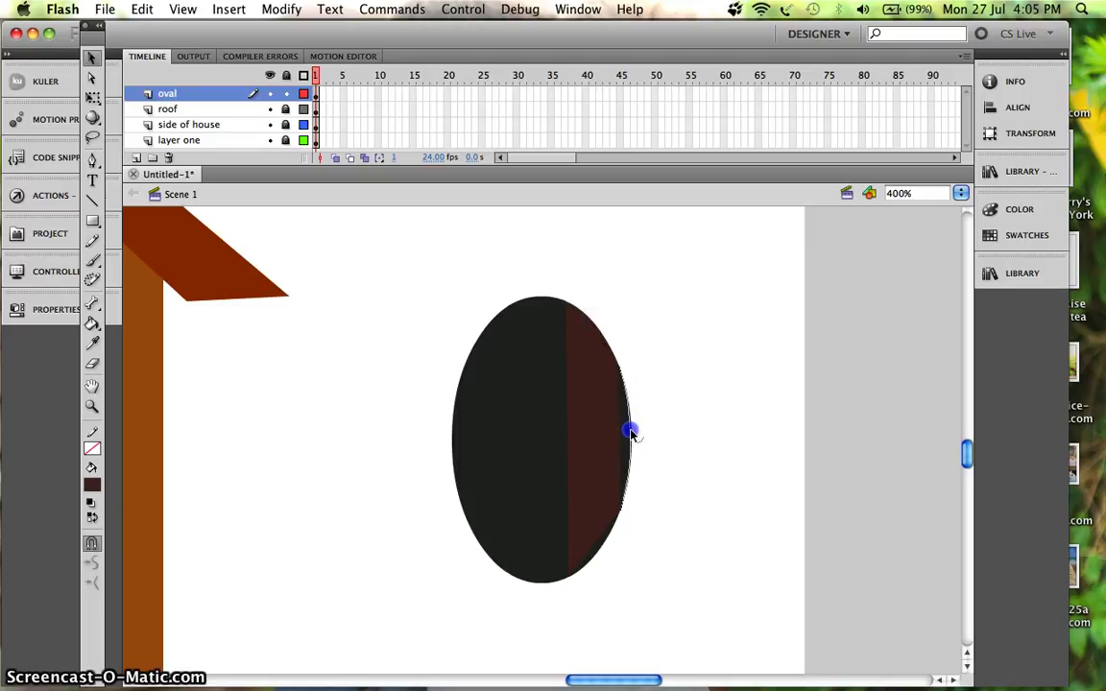
left_click(596, 545)
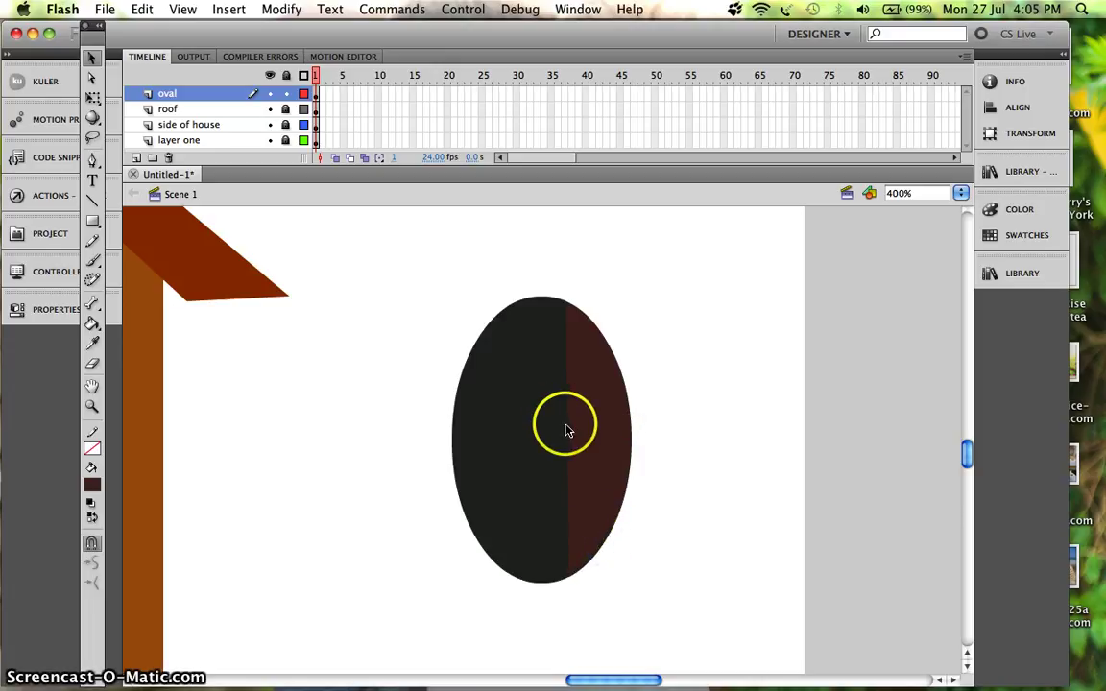
left_click_drag(566, 434, 615, 438)
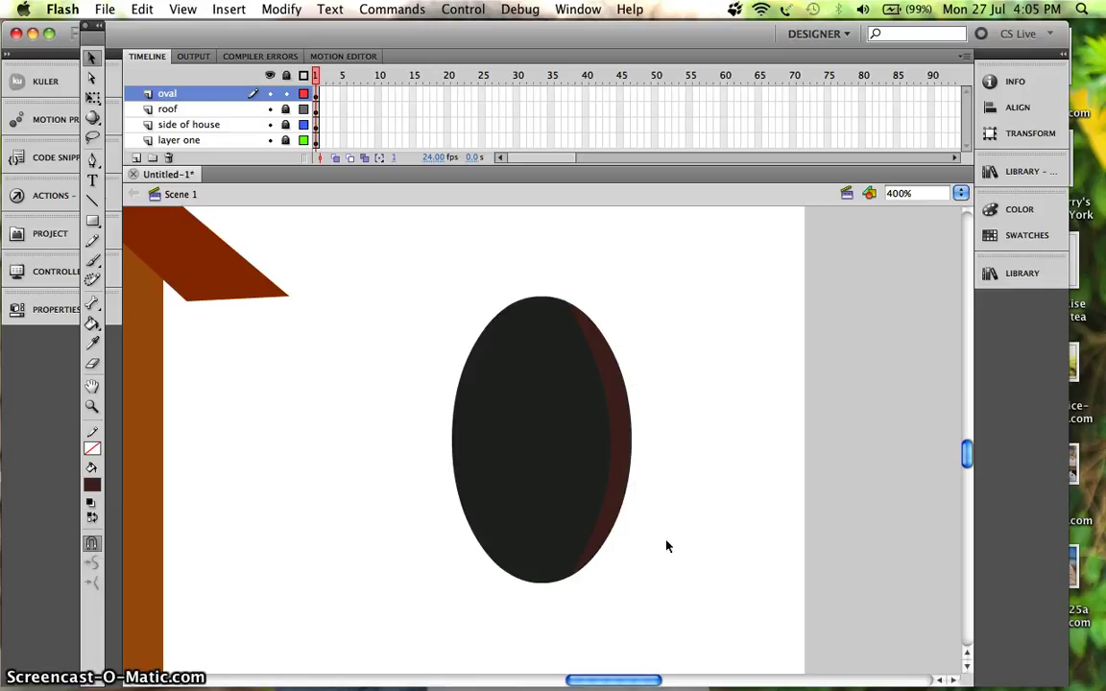
Select the whole oval with its maroon crescent, move it onto the lower middle of the house's front wall and deselect it
key("super+1")
left_click(548, 301)
left_click(239, 141)
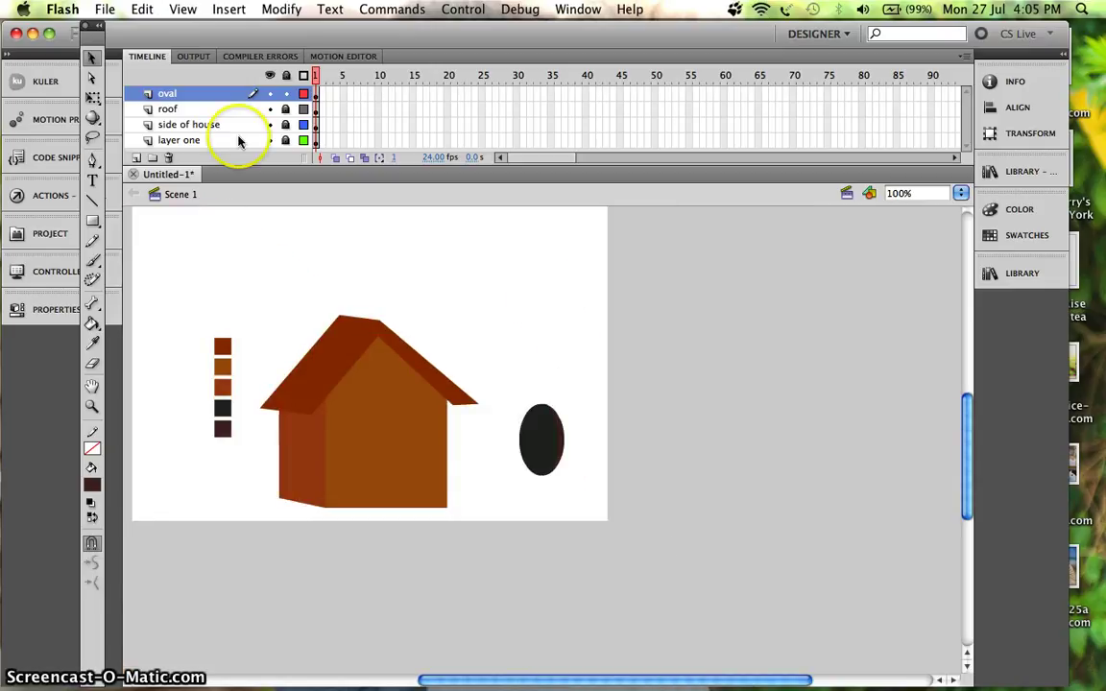
left_click(94, 61)
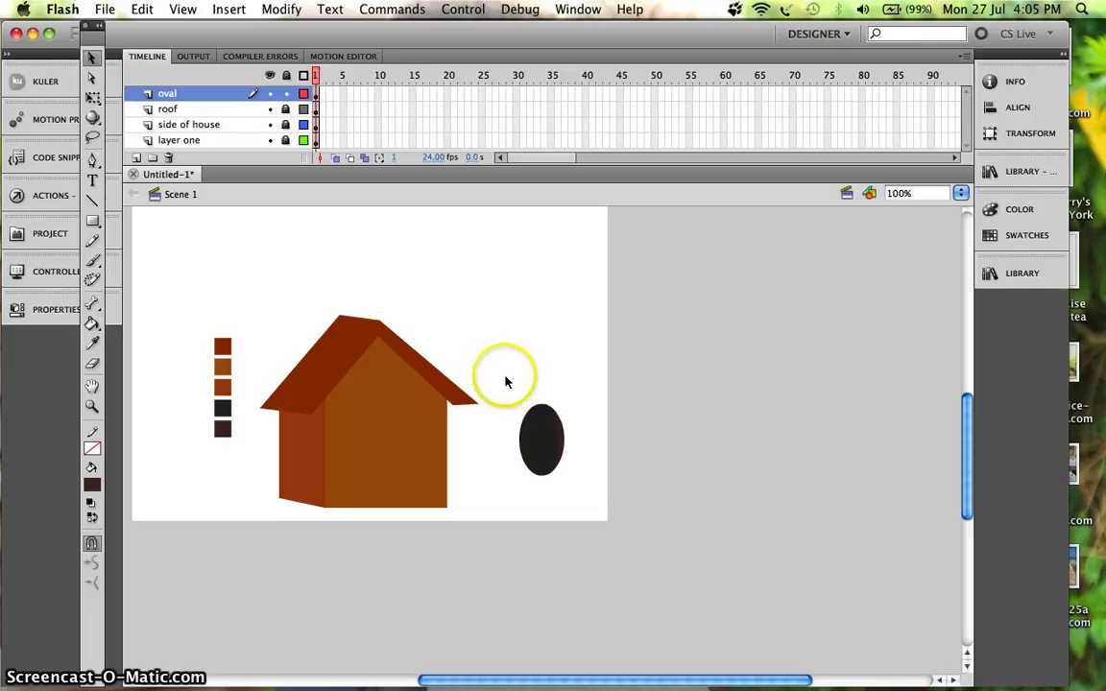
left_click_drag(506, 382, 584, 543)
left_click_drag(543, 440, 400, 455)
left_click(548, 444)
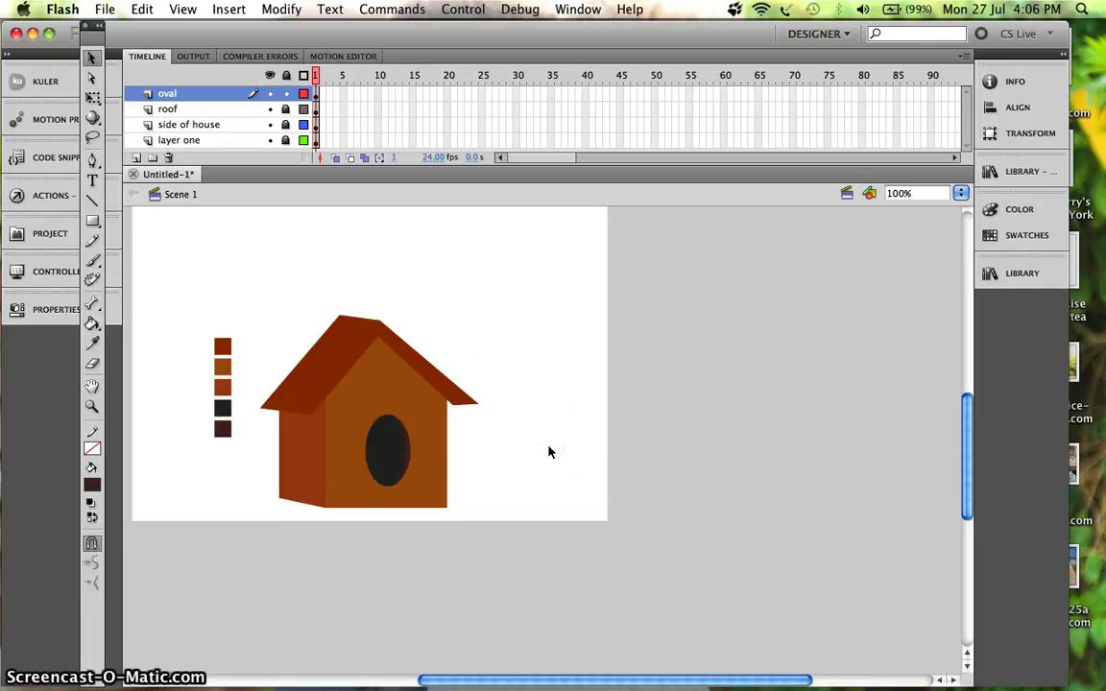
key("super+equal")
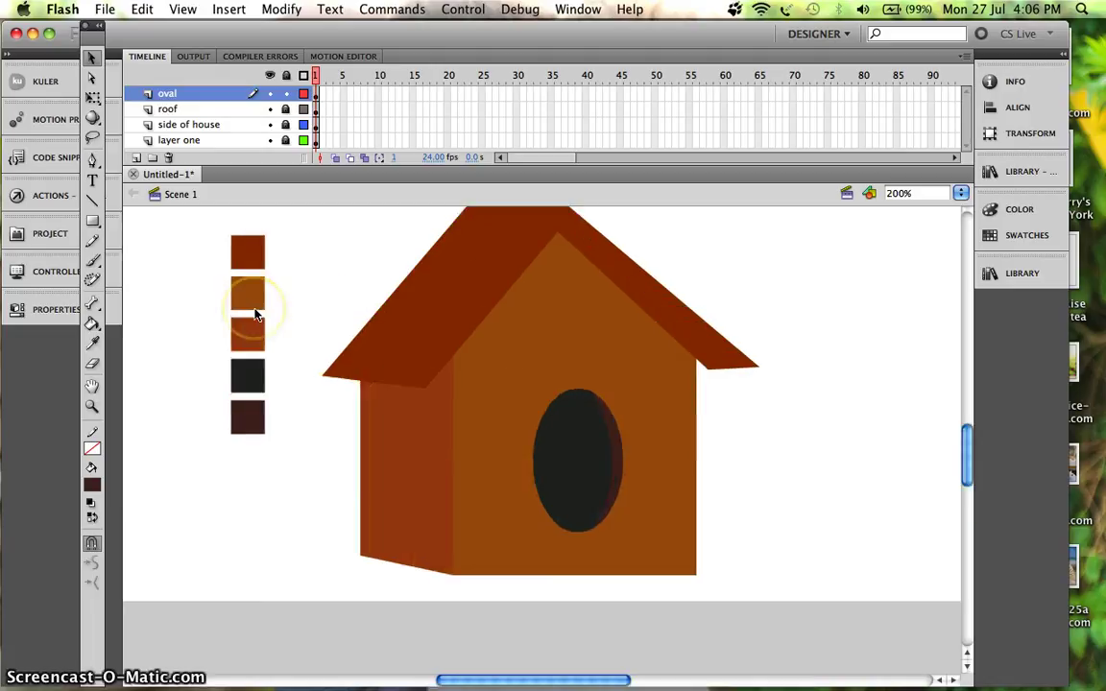
scroll(256, 314, "up", 2)
scroll(257, 314, "right", 2)
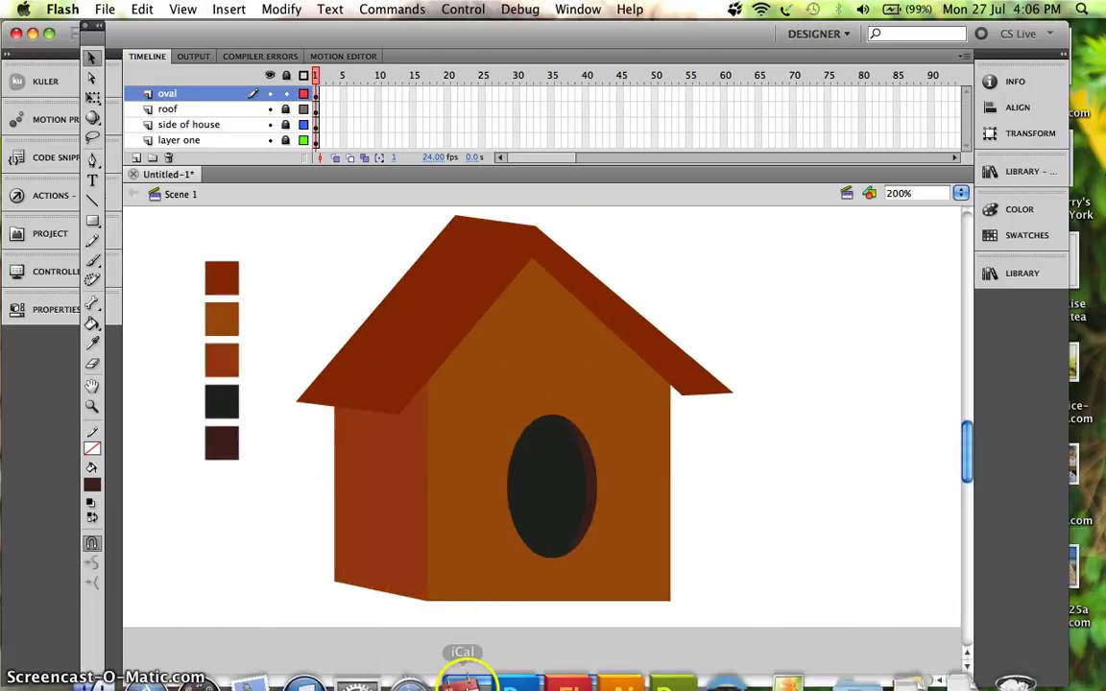
mouse_move(465, 686)
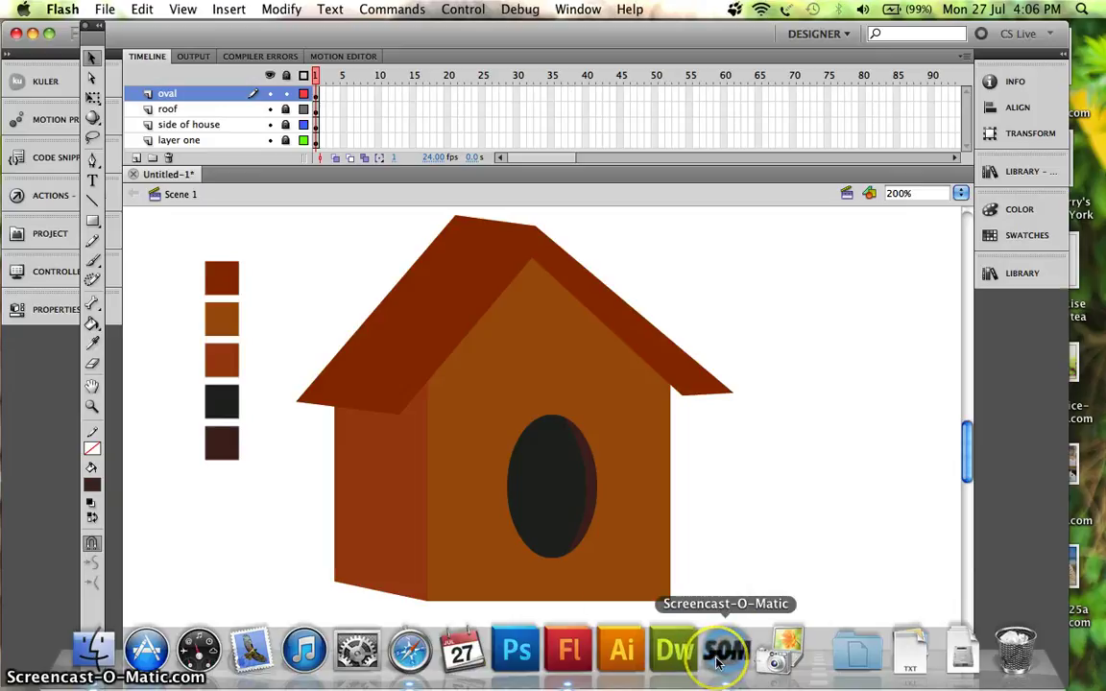